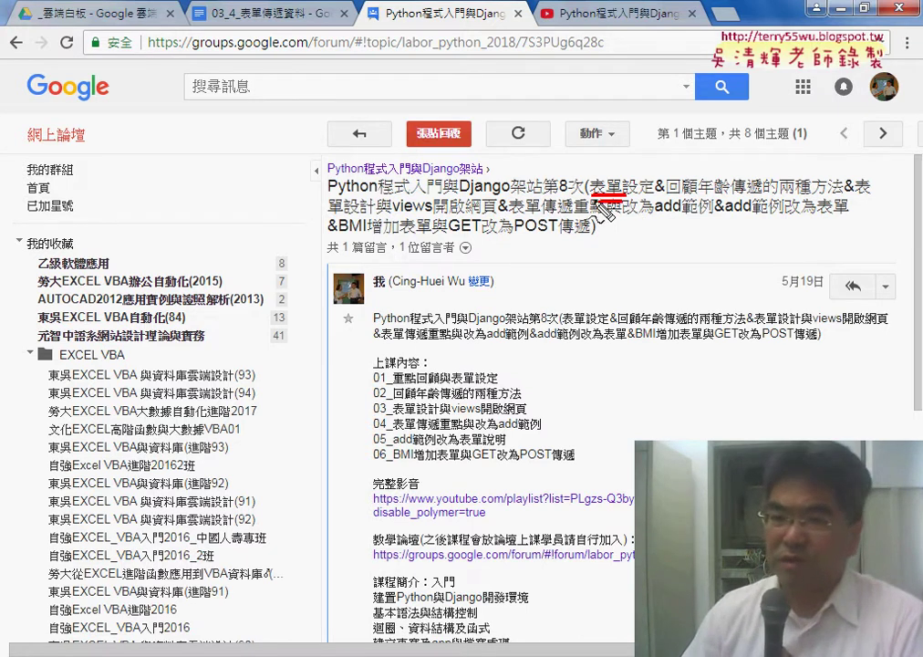
# Step: Box and arrow 表單 in the title, write <Form> by the search field, and circle the search box and button
pyautogui.moveTo(590, 169); pyautogui.dragTo(623, 195)
pyautogui.moveTo(649, 127); pyautogui.dragTo(624, 167)
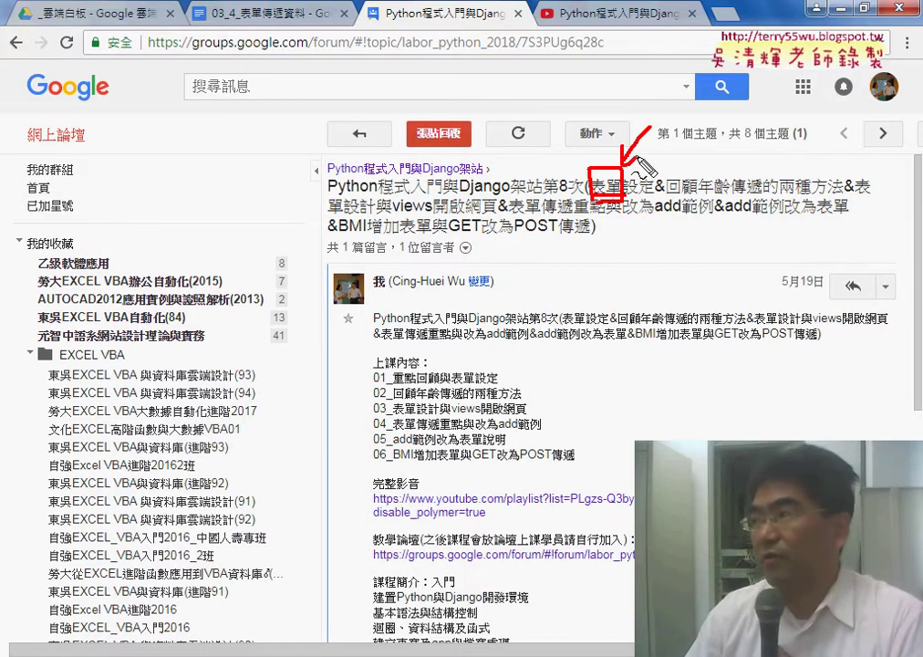
pyautogui.moveTo(513, 78)
pyautogui.mouseDown()
pyautogui.moveTo(510, 95)
pyautogui.moveTo(556, 91)
pyautogui.mouseUp()
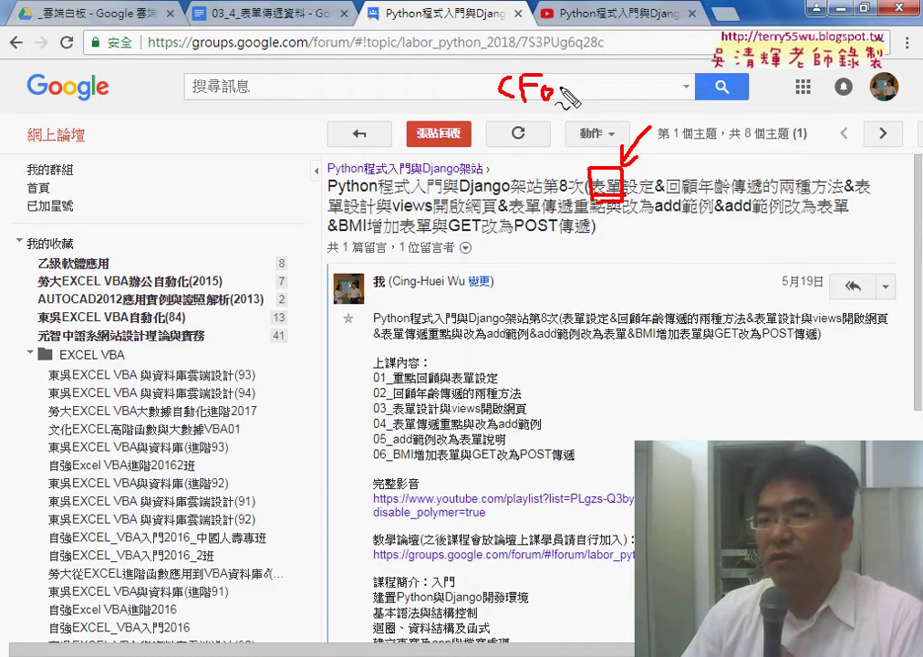
pyautogui.moveTo(584, 88); pyautogui.dragTo(603, 97)
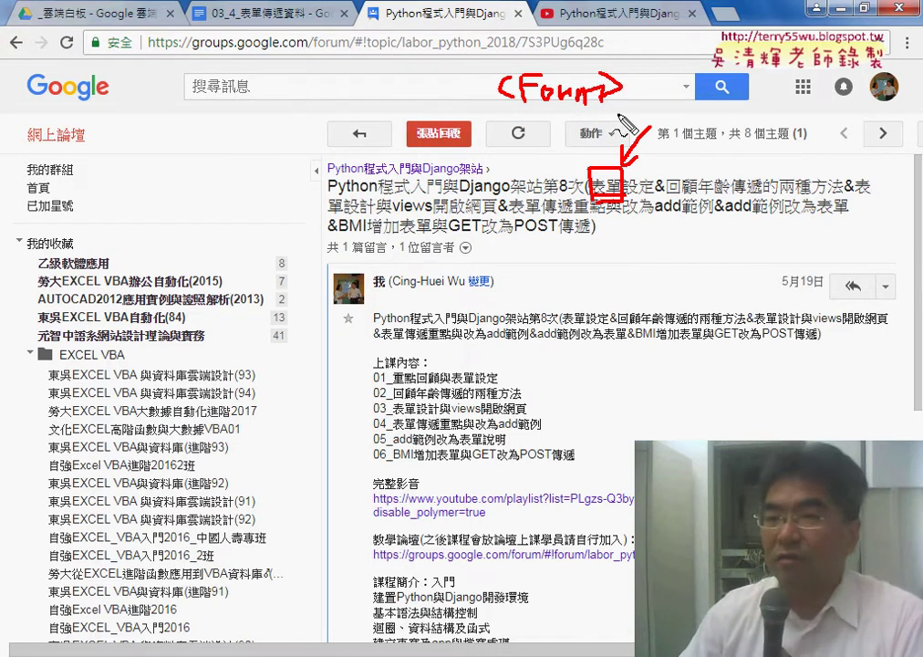
pyautogui.moveTo(682, 75); pyautogui.dragTo(695, 77)
pyautogui.moveTo(771, 75); pyautogui.dragTo(753, 102)
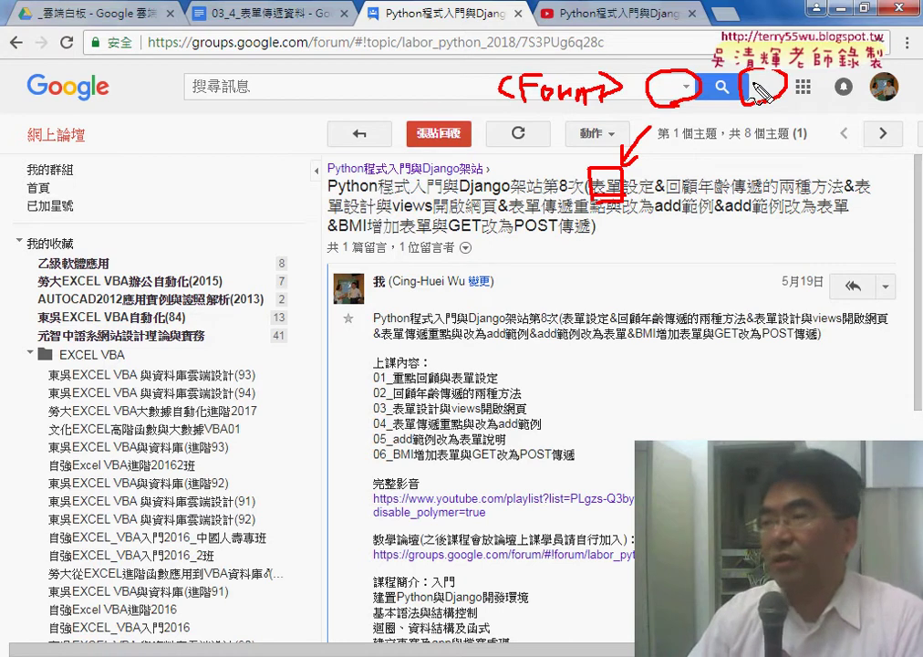
# Step: Handwrite 'get' and underline GET, POST傳遞 and 表單 in the topic title with an arrow to GET
pyautogui.moveTo(827, 90); pyautogui.dragTo(808, 114)
pyautogui.moveTo(861, 79); pyautogui.dragTo(873, 106)
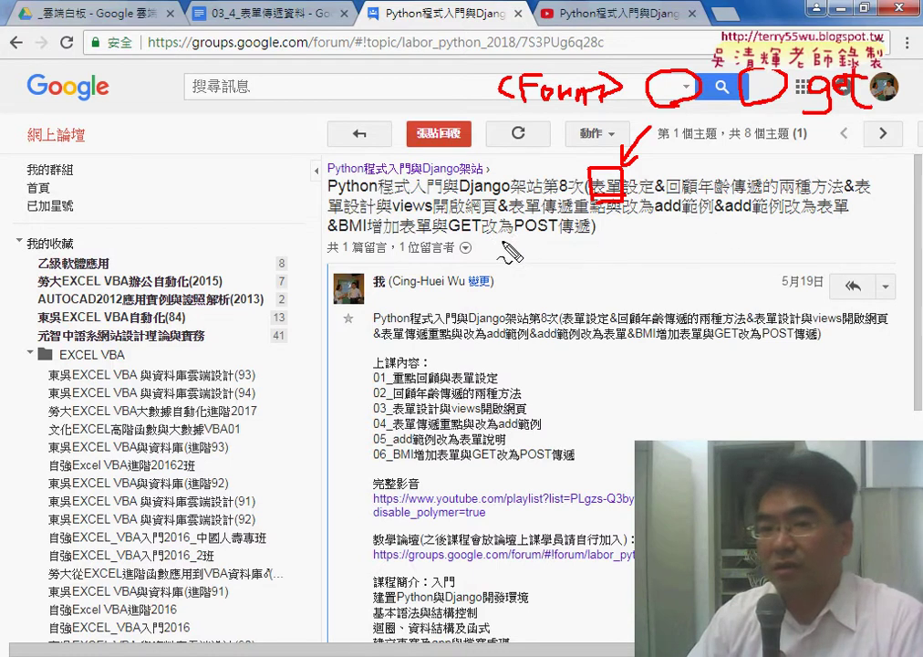
pyautogui.moveTo(512, 238); pyautogui.dragTo(578, 233)
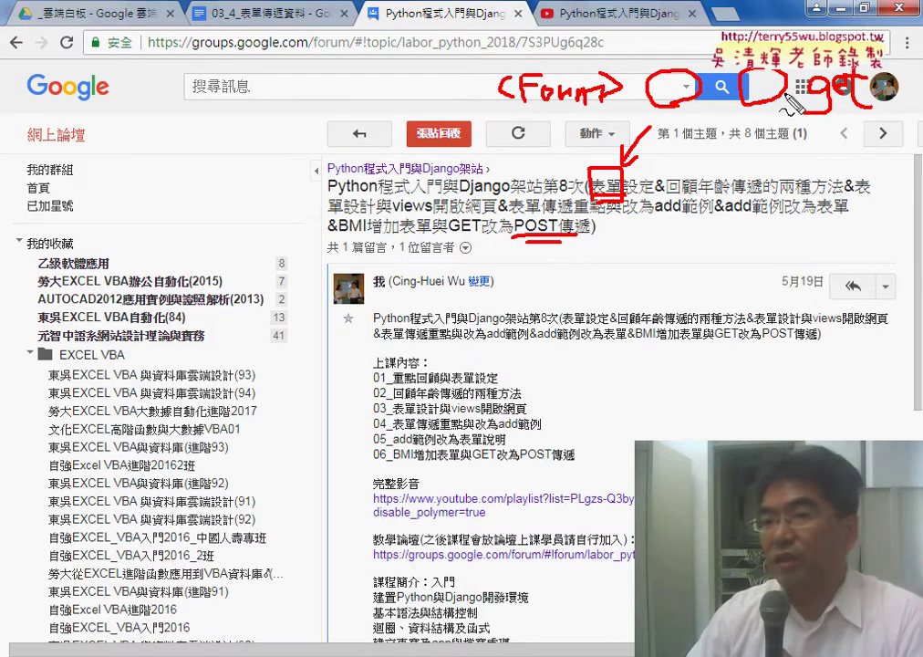
pyautogui.moveTo(451, 242); pyautogui.dragTo(481, 241)
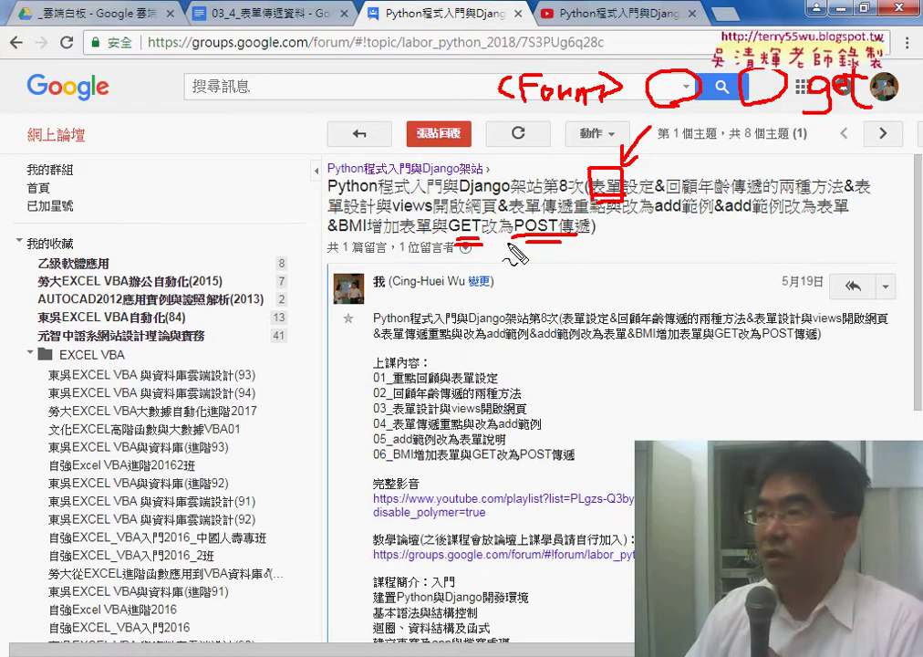
pyautogui.moveTo(492, 174)
pyautogui.mouseDown()
pyautogui.moveTo(461, 239)
pyautogui.moveTo(478, 235)
pyautogui.mouseUp()
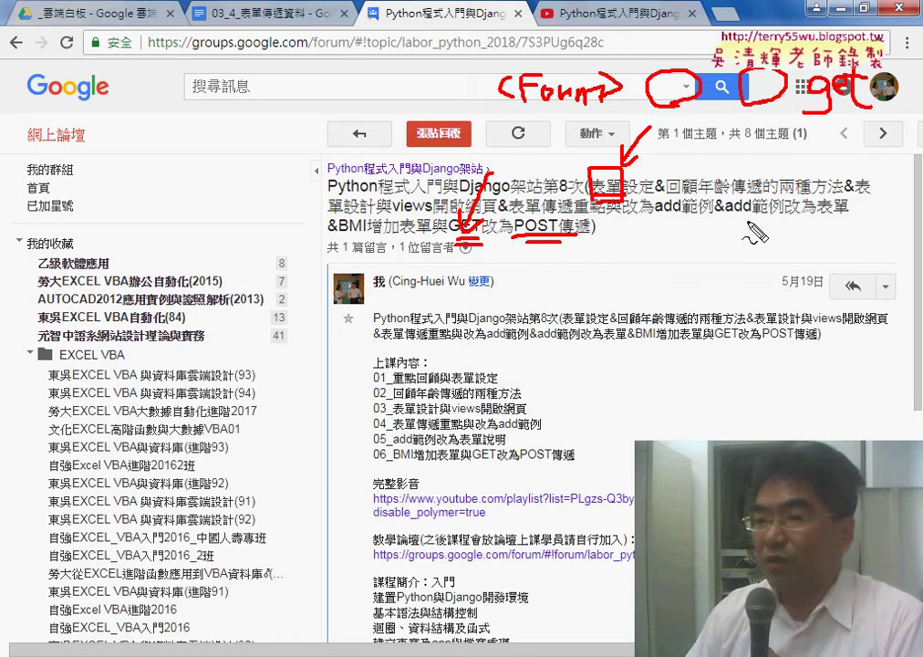
pyautogui.moveTo(818, 215); pyautogui.dragTo(848, 215)
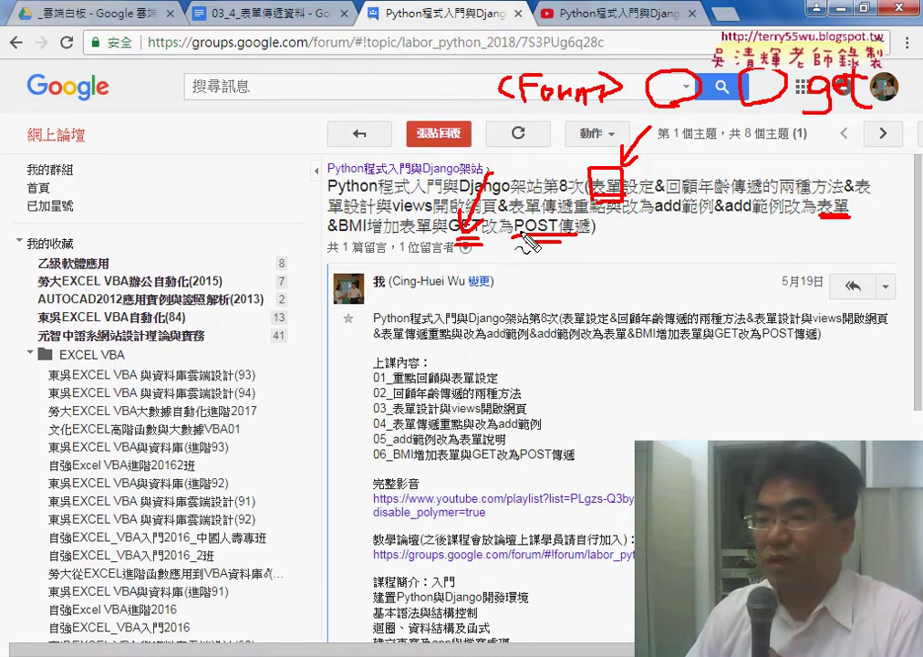
pyautogui.moveTo(515, 238); pyautogui.dragTo(576, 234)
pyautogui.moveTo(804, 116); pyautogui.dragTo(870, 118)
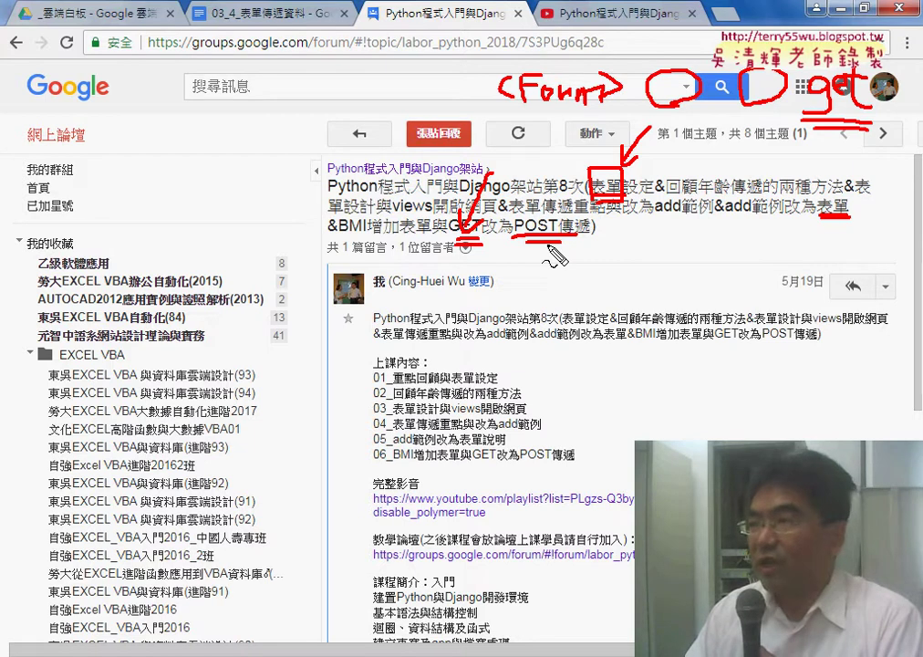
# Step: Underline BMI增加表單與GET改為 in the post summary, then clear all the red marks
pyautogui.moveTo(625, 251); pyautogui.dragTo(639, 323)
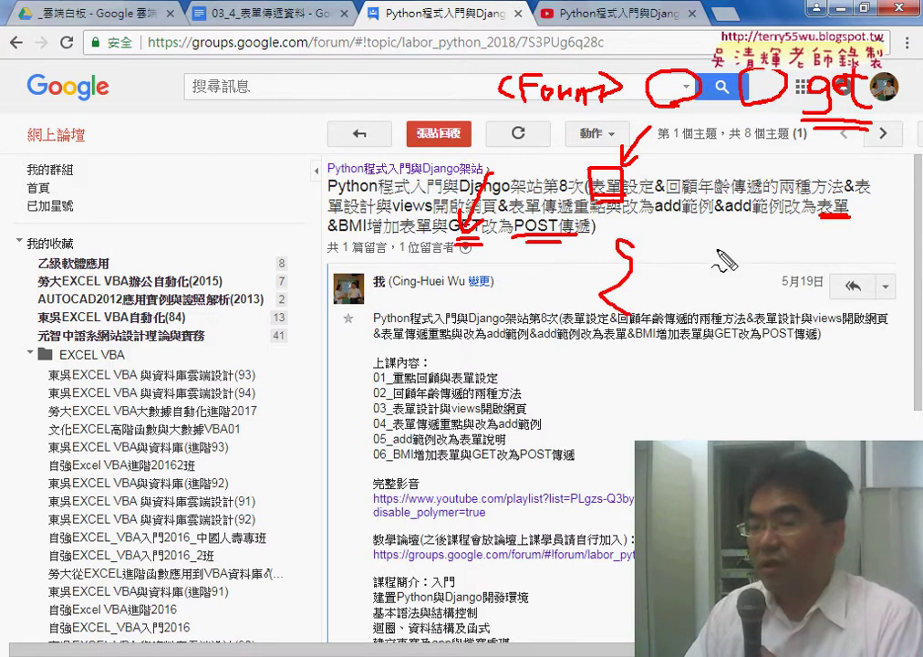
pyautogui.moveTo(617, 245); pyautogui.dragTo(753, 311)
pyautogui.moveTo(638, 339); pyautogui.dragTo(779, 365)
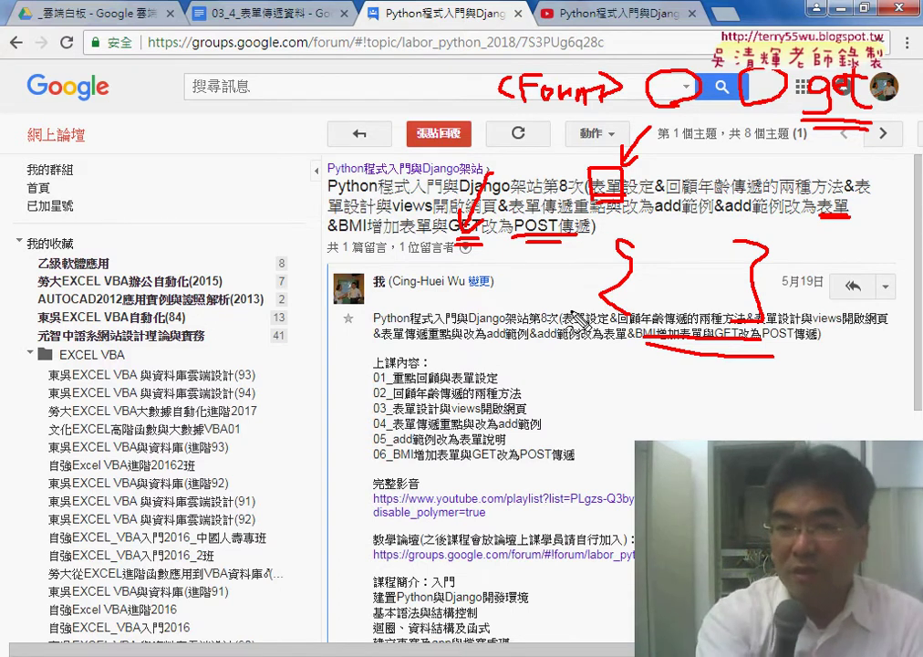
pyautogui.press('Escape')
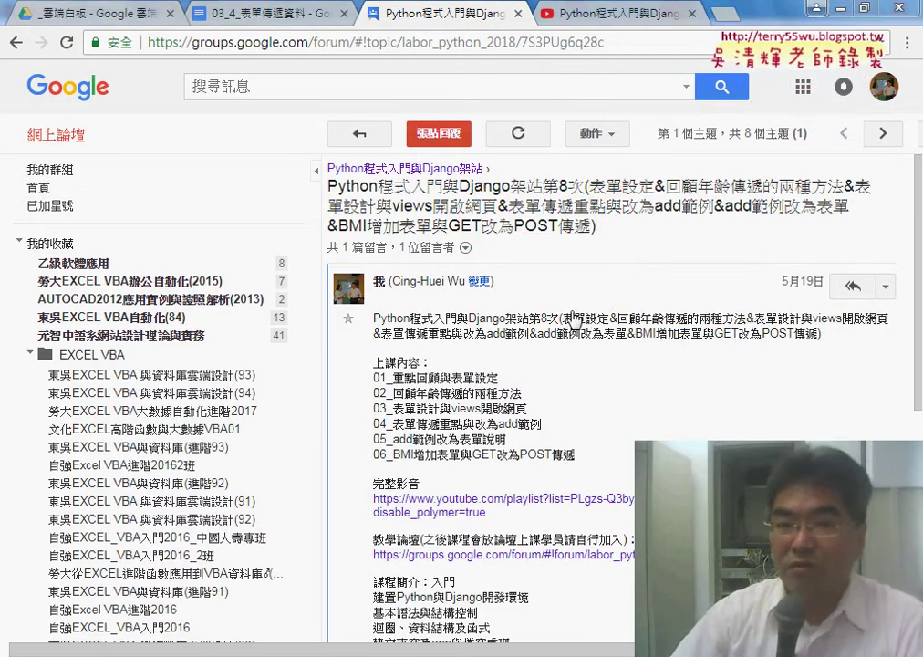
# Step: Switch to the 03_4_表單傳遞資料 notes and select the 年齡判斷 example title
pyautogui.click(283, 18)
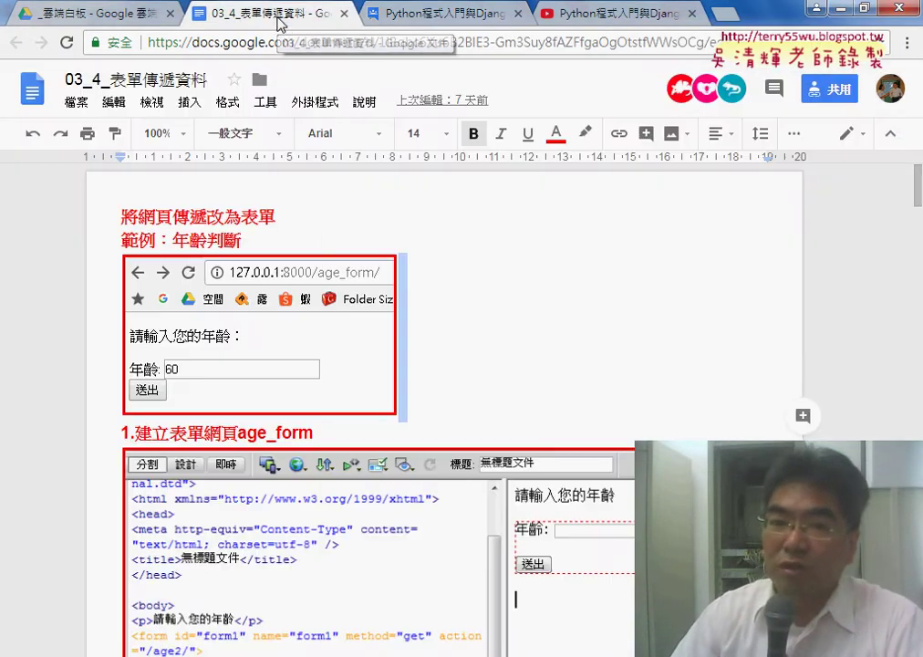
pyautogui.scroll(-2, 525, 303)
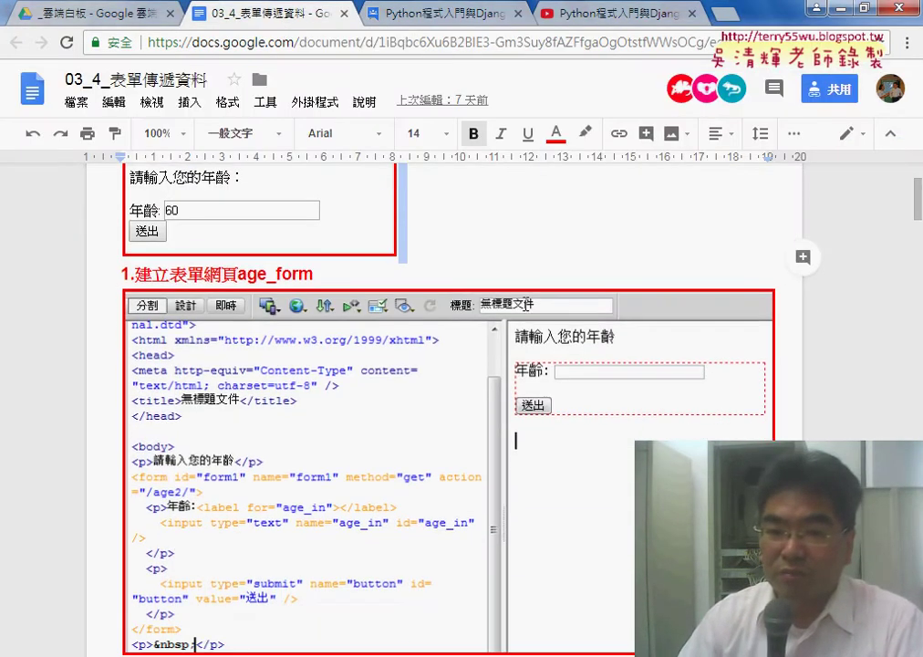
pyautogui.scroll(2, 526, 304)
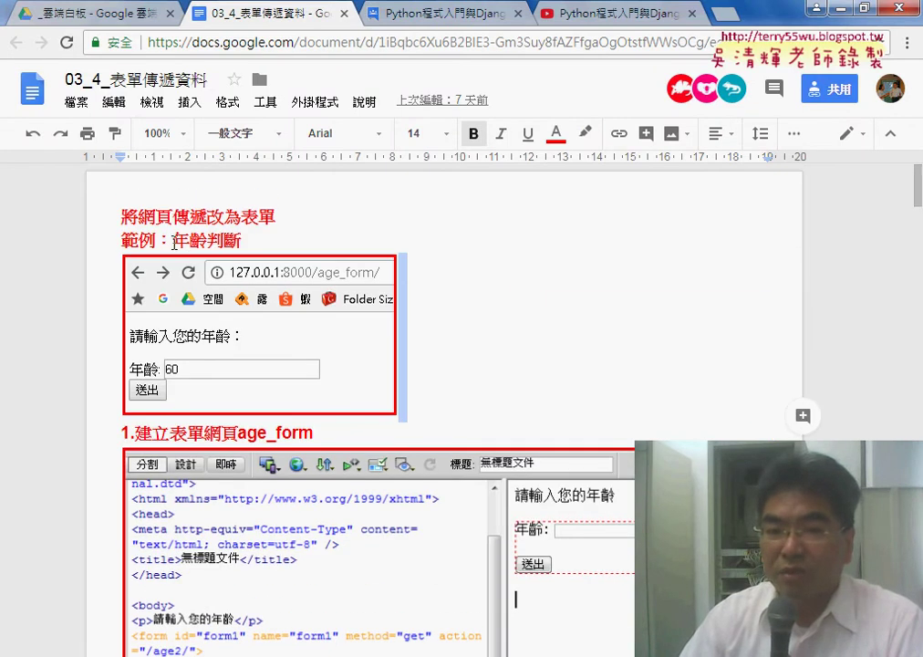
pyautogui.moveTo(173, 242); pyautogui.dragTo(235, 238)
pyautogui.scroll(-3, 573, 314)
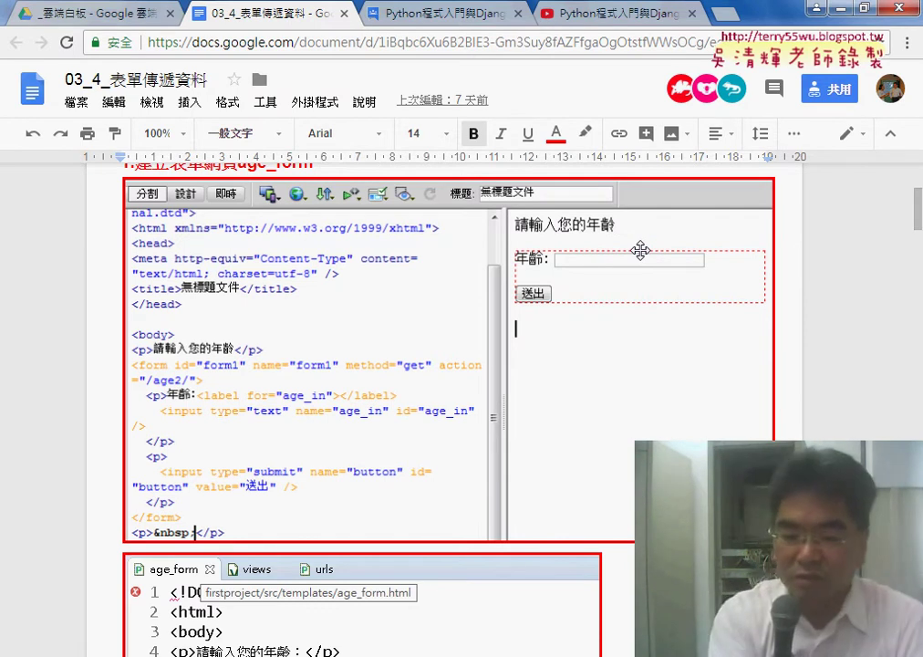
# Step: Mark beside the form preview, clear it, and scroll down to the age_form code screenshot
pyautogui.moveTo(604, 349)
pyautogui.mouseDown()
pyautogui.moveTo(653, 348)
pyautogui.moveTo(631, 391)
pyautogui.mouseUp()
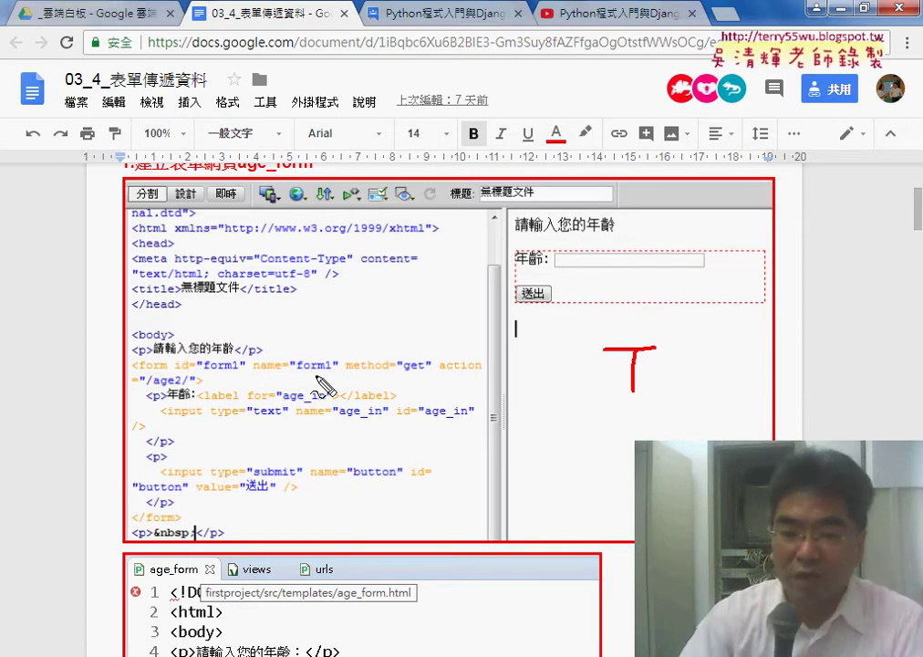
pyautogui.press('Escape')
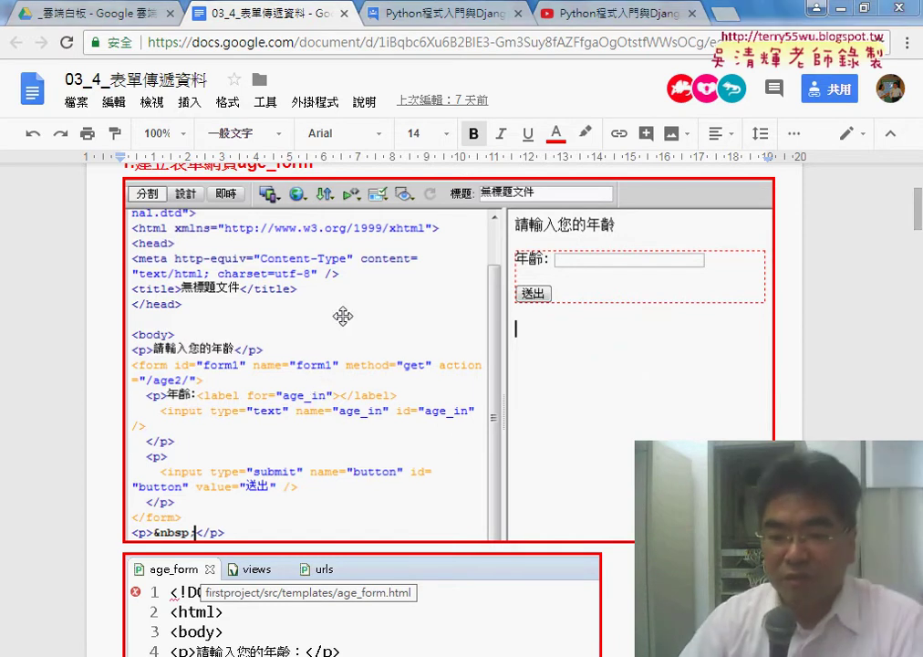
pyautogui.scroll(-2, 558, 385)
pyautogui.scroll(-1, 557, 385)
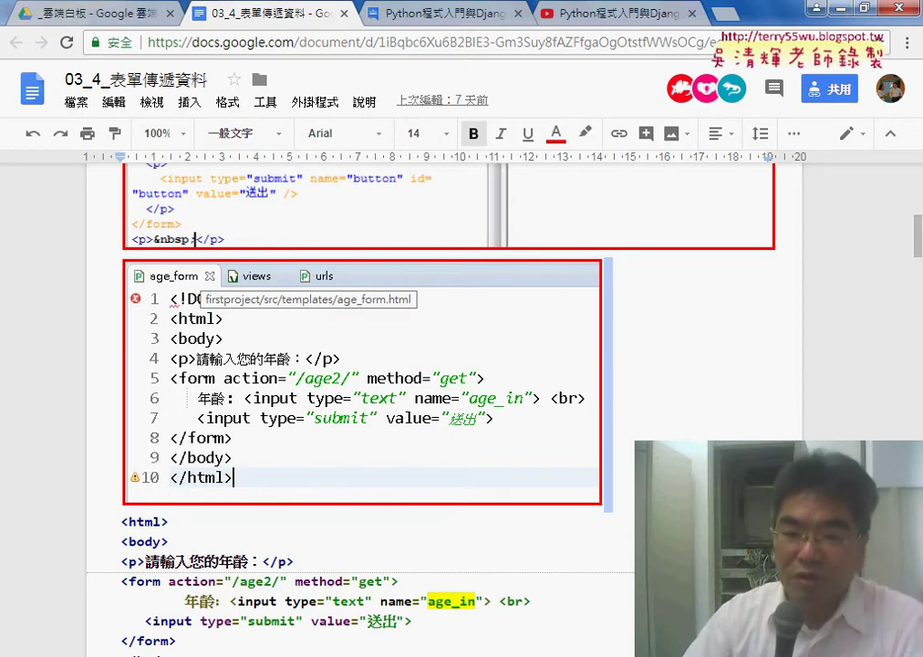
# Step: Underline <form>, </form>, action and method in the code screenshot, then clear the marks
pyautogui.moveTo(170, 386); pyautogui.dragTo(212, 388)
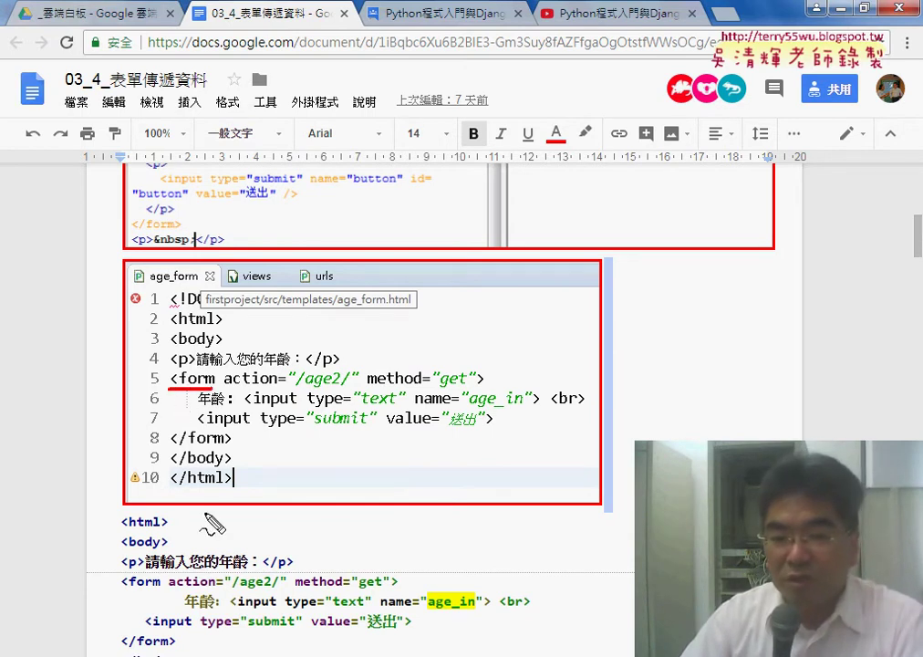
pyautogui.moveTo(172, 446); pyautogui.dragTo(231, 446)
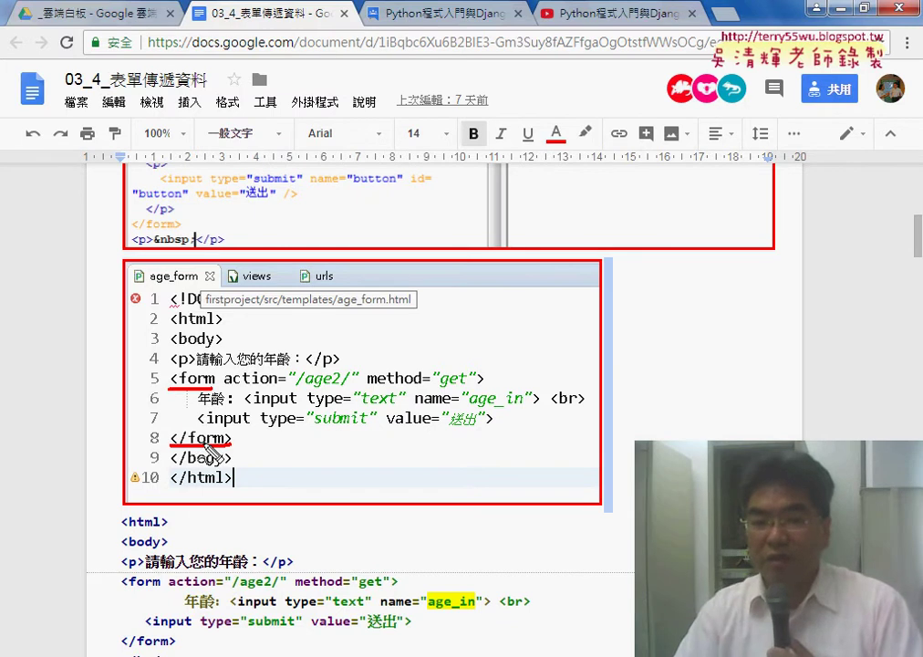
pyautogui.moveTo(225, 386); pyautogui.dragTo(279, 386)
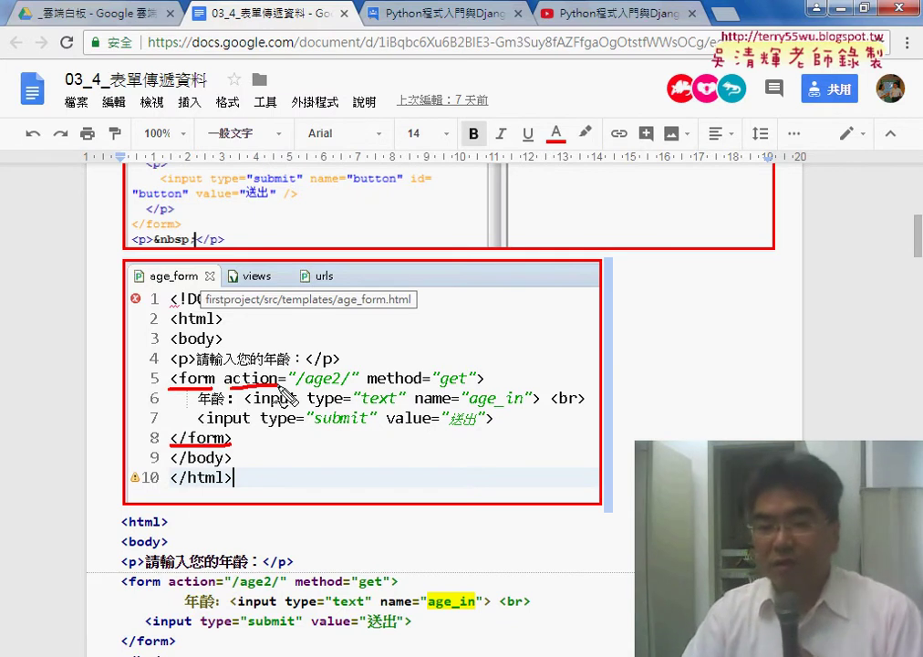
pyautogui.moveTo(367, 388); pyautogui.dragTo(427, 388)
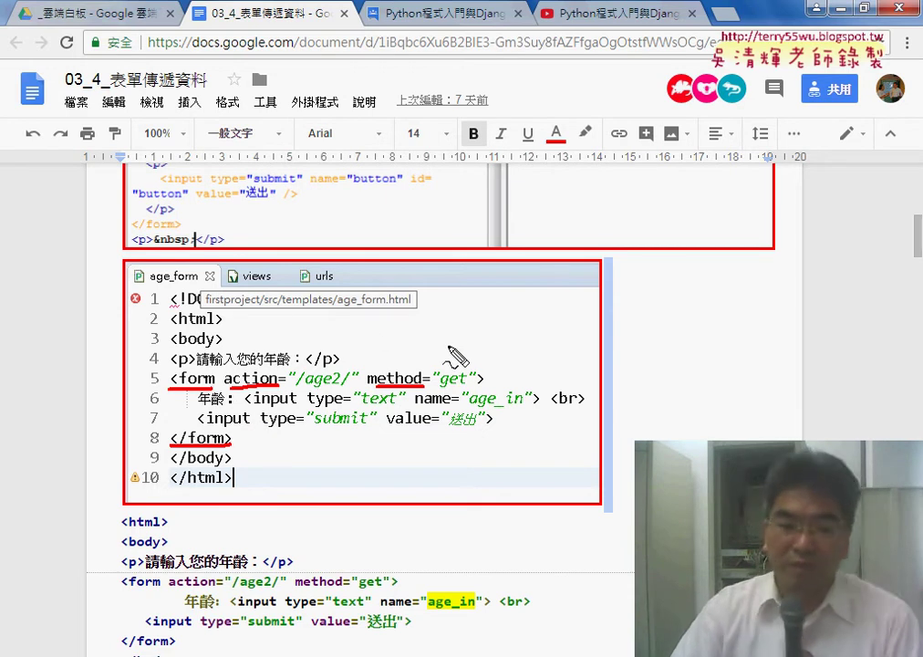
pyautogui.press('Escape')
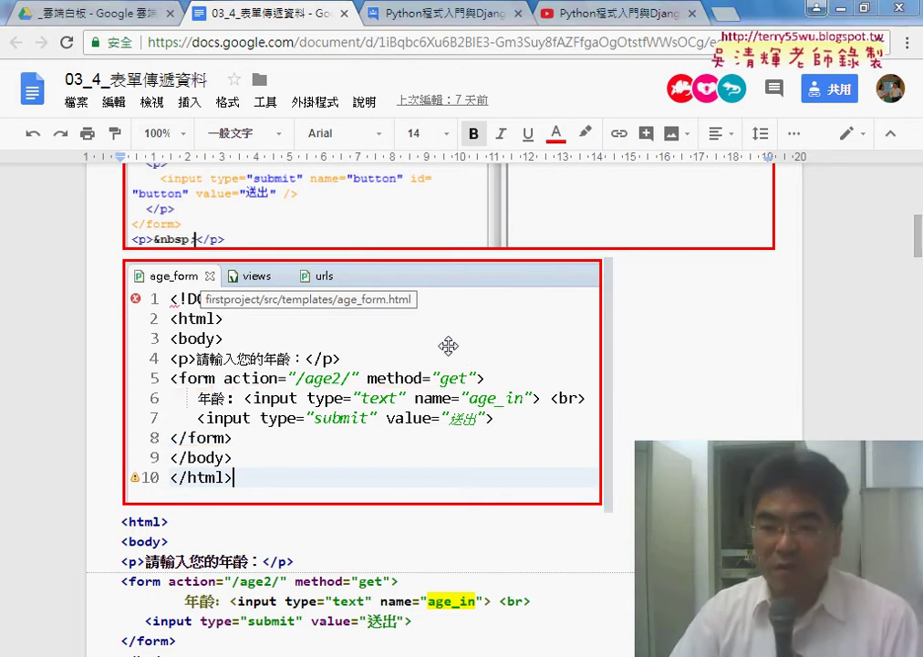
# Step: Underline input type and text on line 6 of the age_form code
pyautogui.scroll(2, 698, 414)
pyautogui.scroll(1, 698, 414)
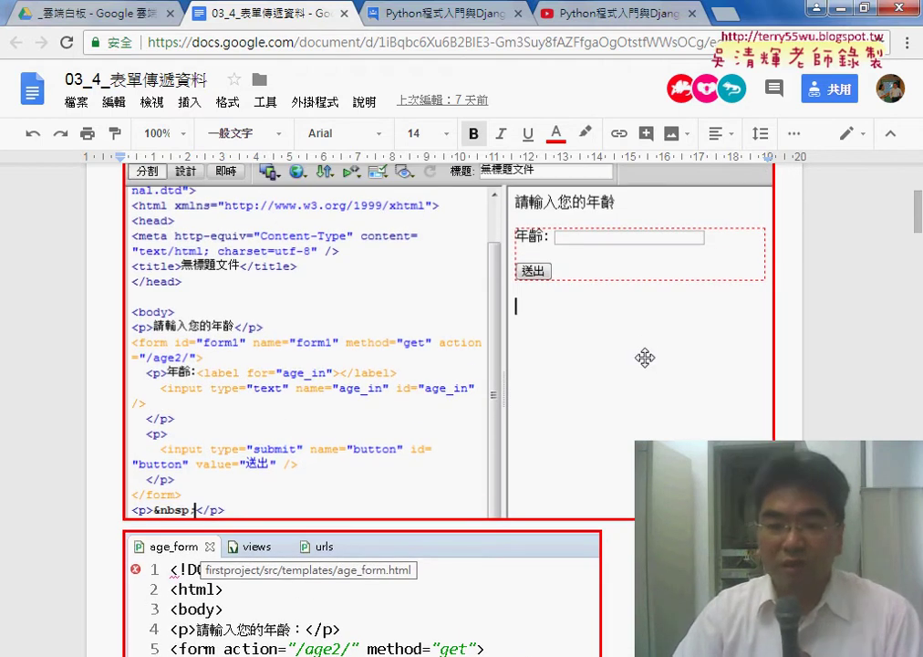
pyautogui.scroll(-2, 644, 358)
pyautogui.scroll(-2, 645, 358)
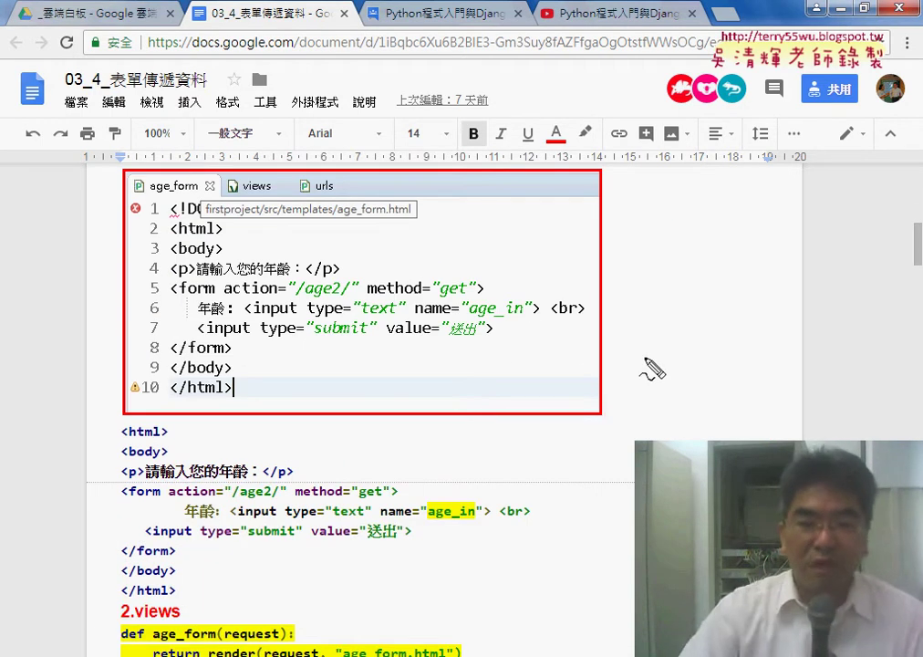
pyautogui.moveTo(362, 318); pyautogui.dragTo(394, 317)
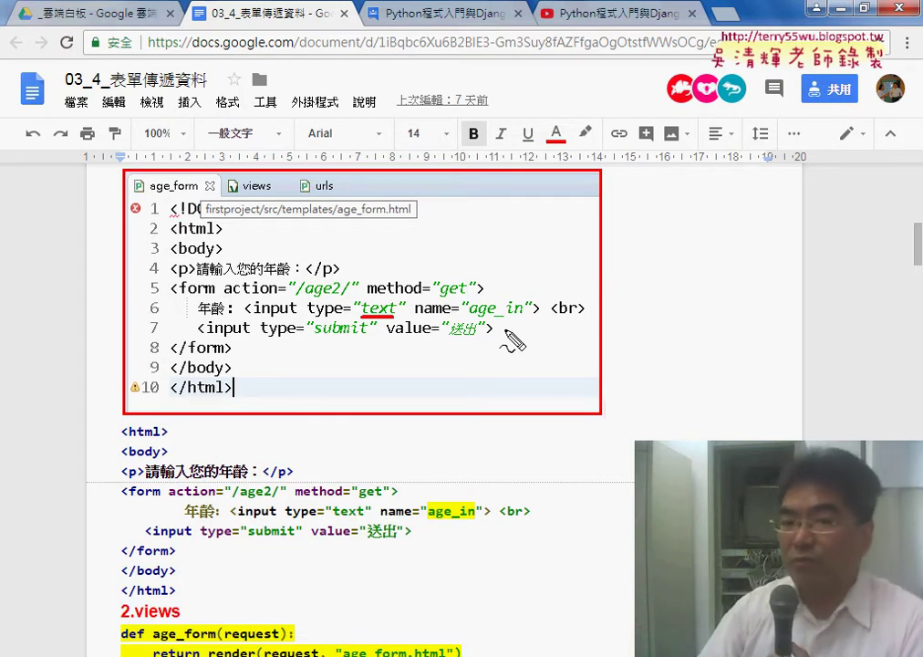
pyautogui.moveTo(257, 315); pyautogui.dragTo(339, 315)
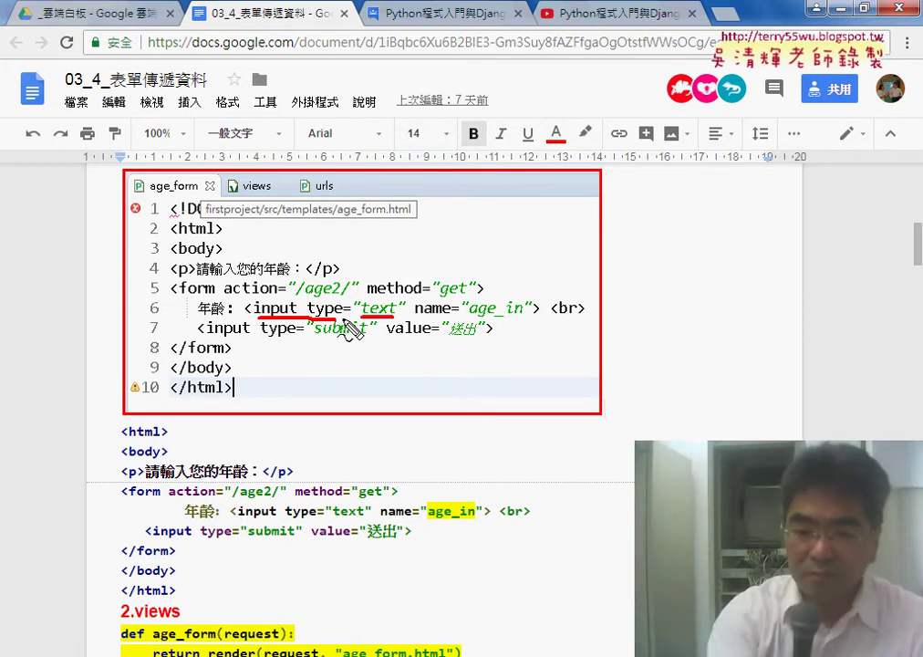
pyautogui.press('Escape')
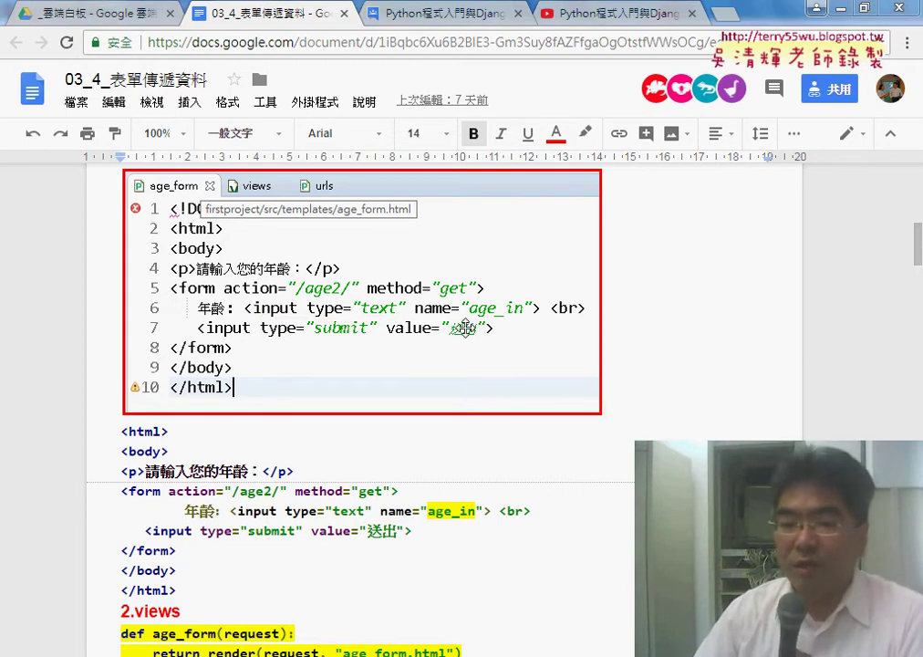
pyautogui.click(560, 461)
pyautogui.scroll(5, 560, 461)
pyautogui.scroll(2, 489, 377)
pyautogui.scroll(-2, 490, 377)
pyautogui.scroll(1, 295, 265)
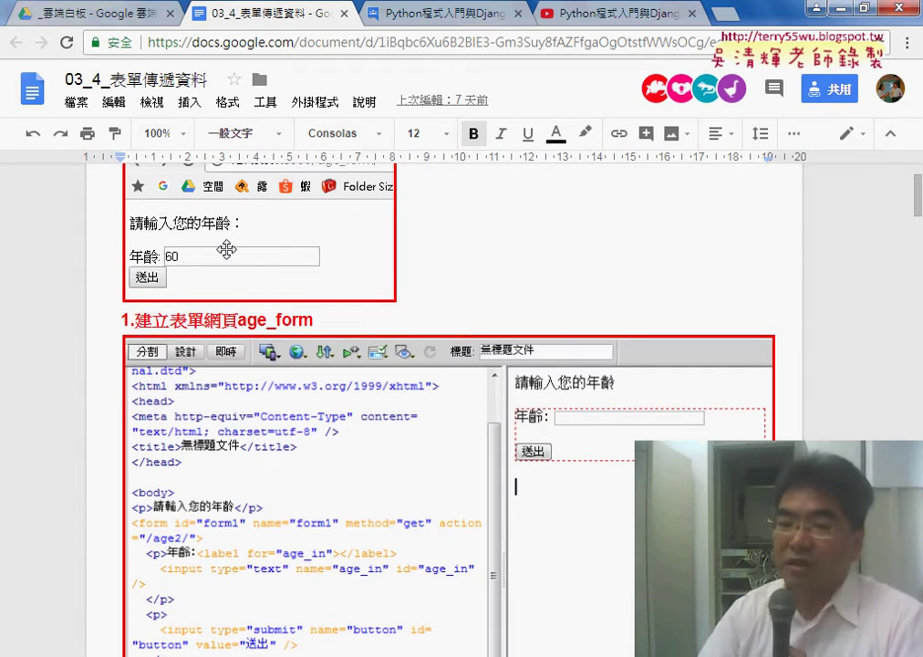
pyautogui.scroll(-2, 439, 422)
pyautogui.scroll(1, 440, 422)
pyautogui.scroll(1, 440, 422)
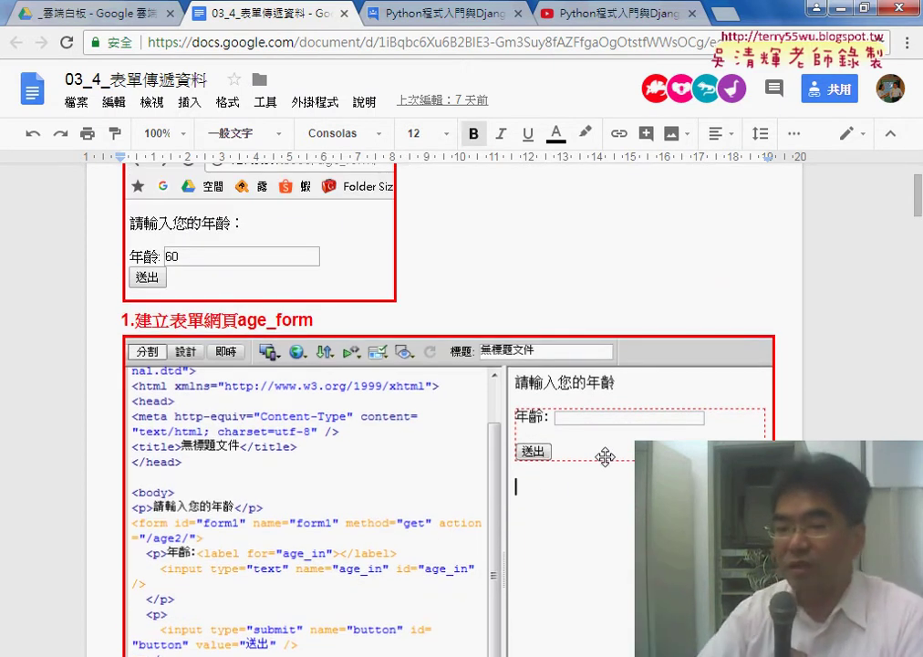
pyautogui.scroll(-2, 523, 429)
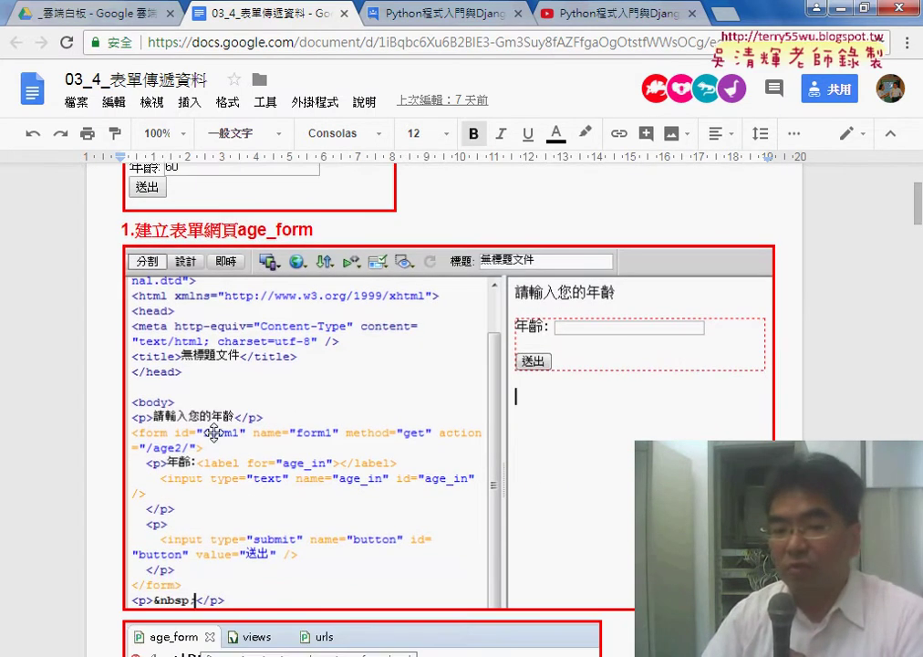
pyautogui.scroll(-2, 311, 490)
pyautogui.scroll(-2, 477, 514)
pyautogui.scroll(-2, 478, 514)
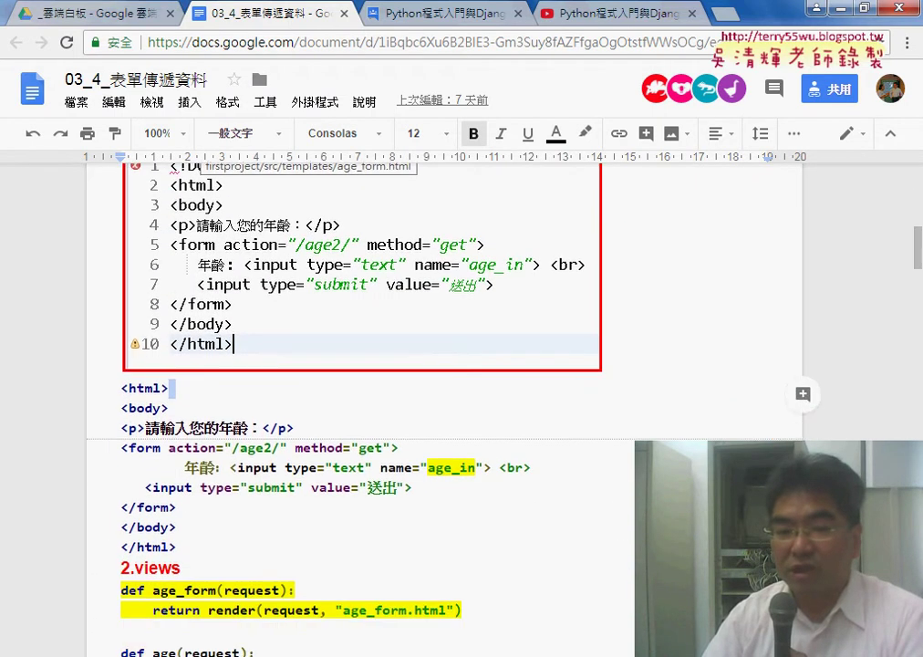
pyautogui.scroll(-1, 434, 507)
pyautogui.moveTo(197, 427); pyautogui.dragTo(124, 430)
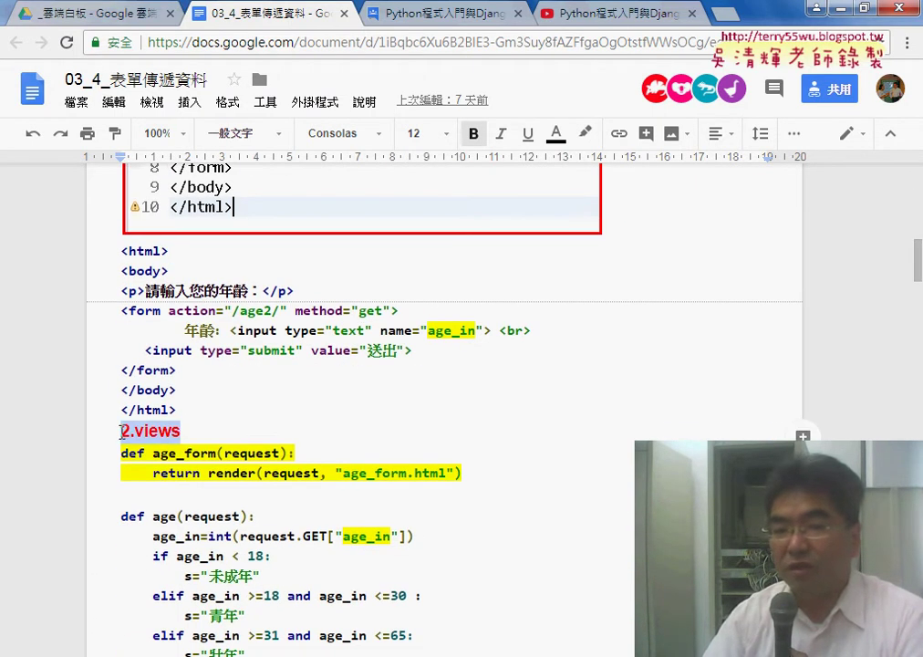
pyautogui.scroll(-2, 374, 328)
pyautogui.scroll(-1, 392, 333)
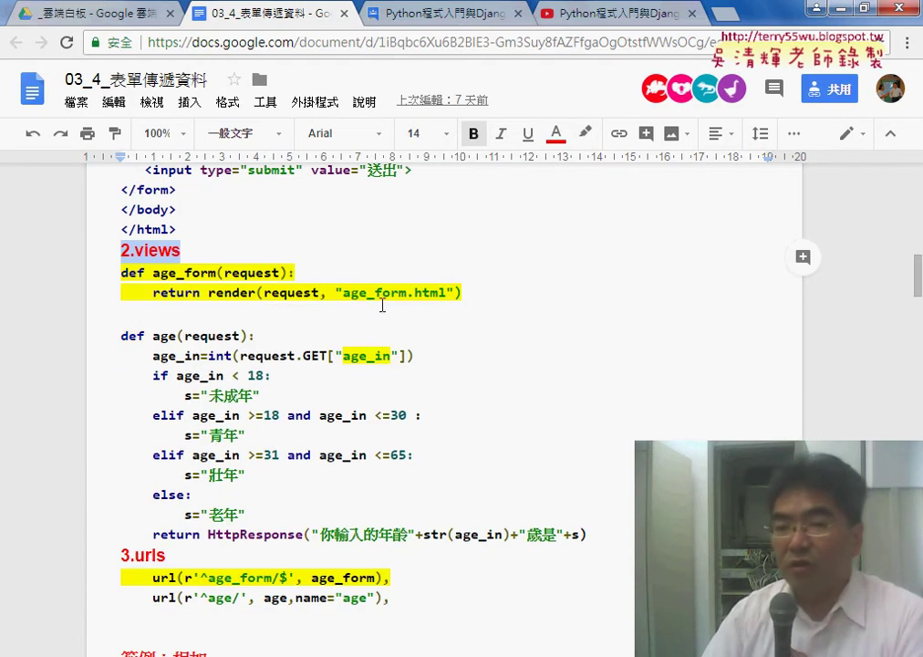
pyautogui.scroll(3, 413, 315)
pyautogui.scroll(4, 413, 316)
pyautogui.scroll(4, 414, 317)
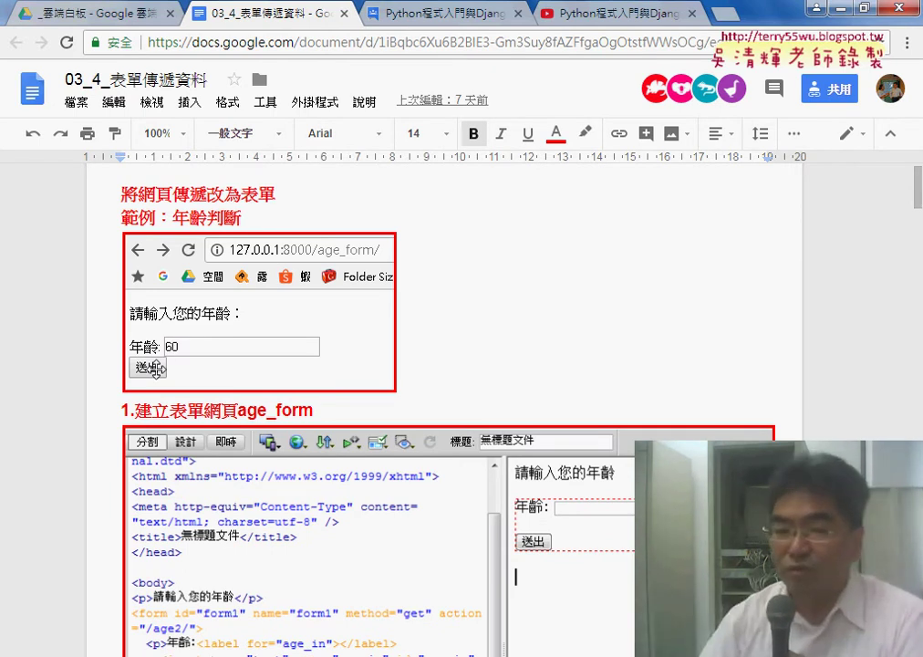
pyautogui.scroll(-1, 162, 379)
pyautogui.scroll(-2, 163, 379)
pyautogui.scroll(-2, 161, 379)
pyautogui.scroll(-1, 161, 380)
pyautogui.scroll(-1, 160, 380)
pyautogui.scroll(-2, 185, 340)
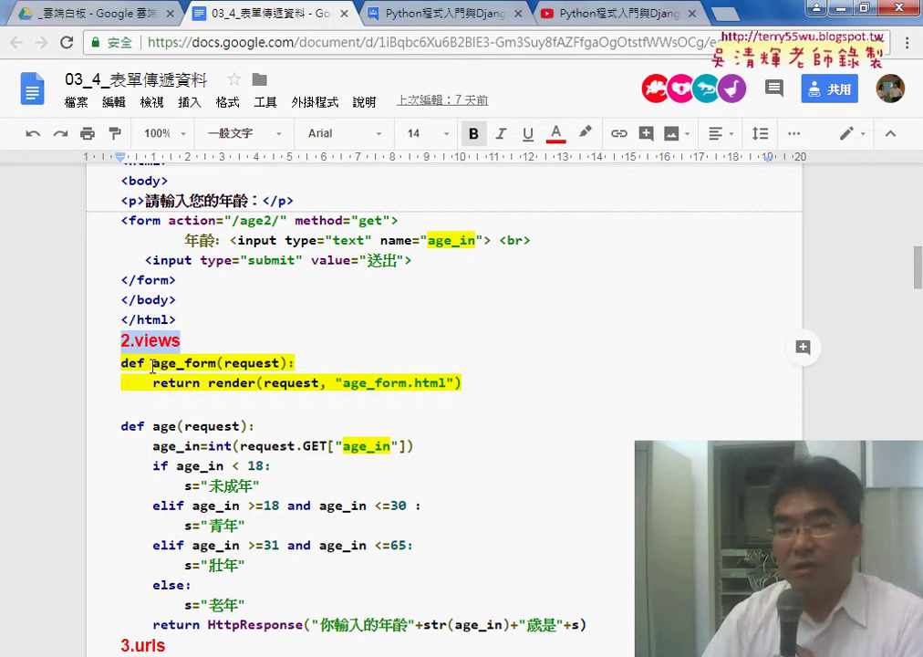
# Step: Highlight age_form in the def line and age_form.html in the render call
pyautogui.moveTo(152, 363); pyautogui.dragTo(212, 363)
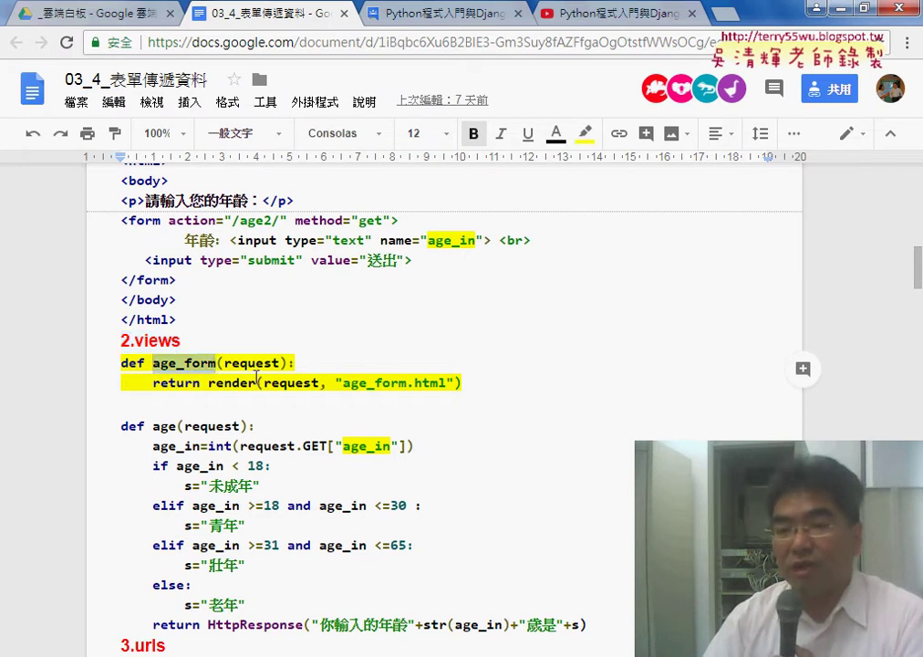
pyautogui.moveTo(343, 383); pyautogui.dragTo(417, 384)
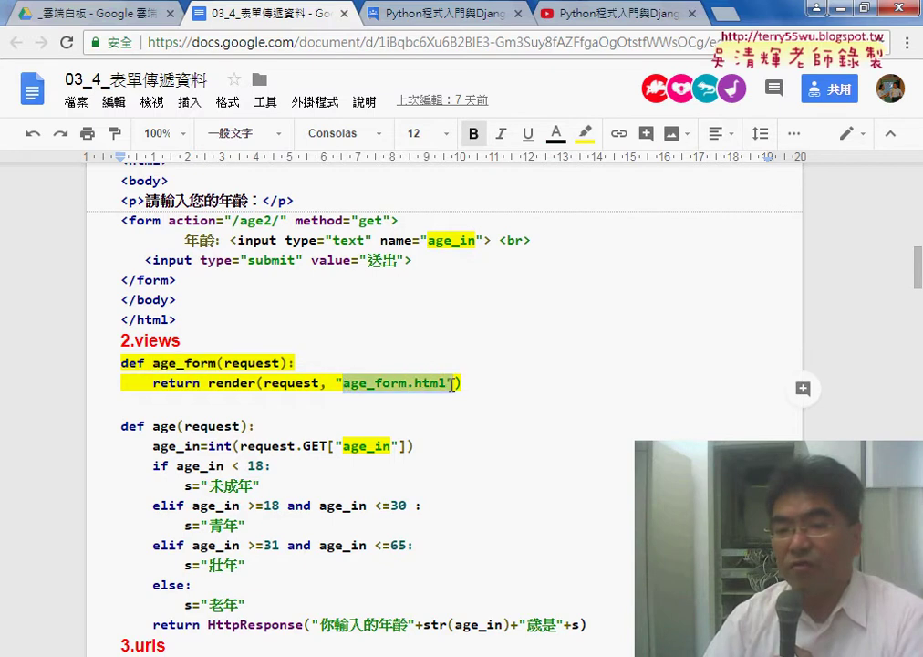
pyautogui.moveTo(452, 386); pyautogui.dragTo(445, 384)
pyautogui.moveTo(153, 363); pyautogui.dragTo(216, 362)
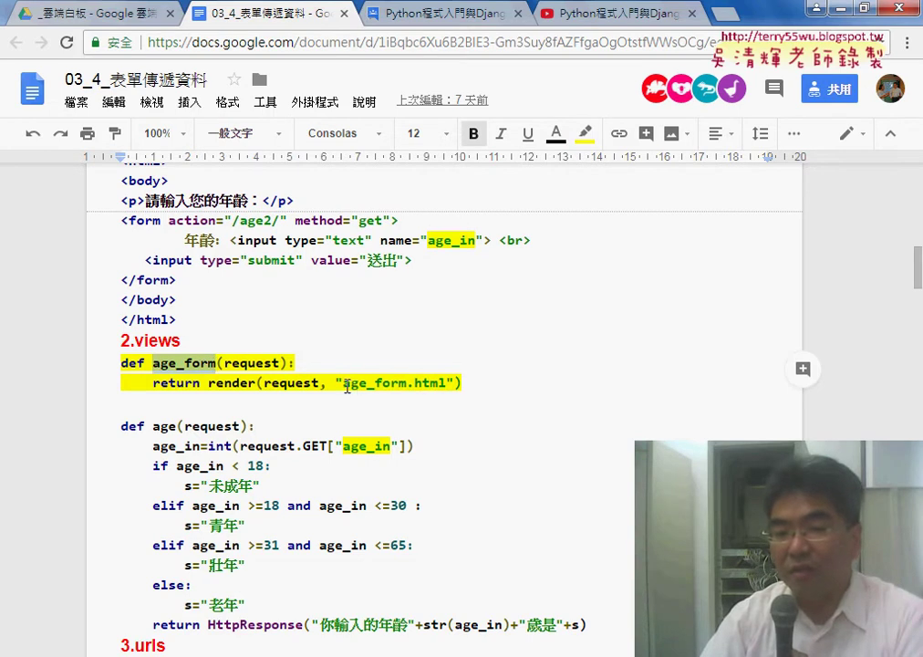
pyautogui.moveTo(344, 383); pyautogui.dragTo(439, 382)
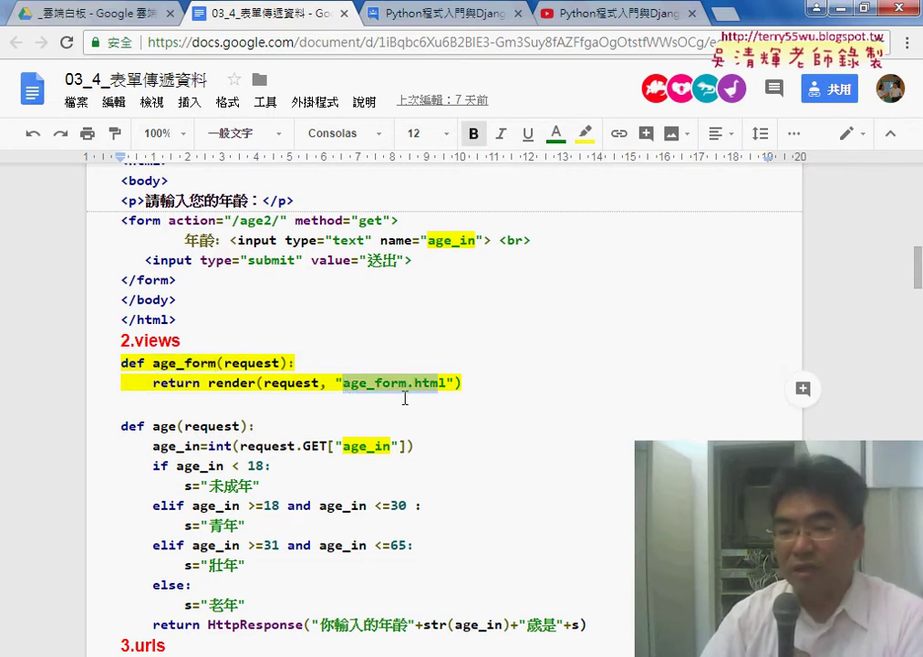
# Step: Underline the age function name in def age(request) and point a red arrow at it
pyautogui.scroll(-2, 314, 375)
pyautogui.scroll(-2, 160, 289)
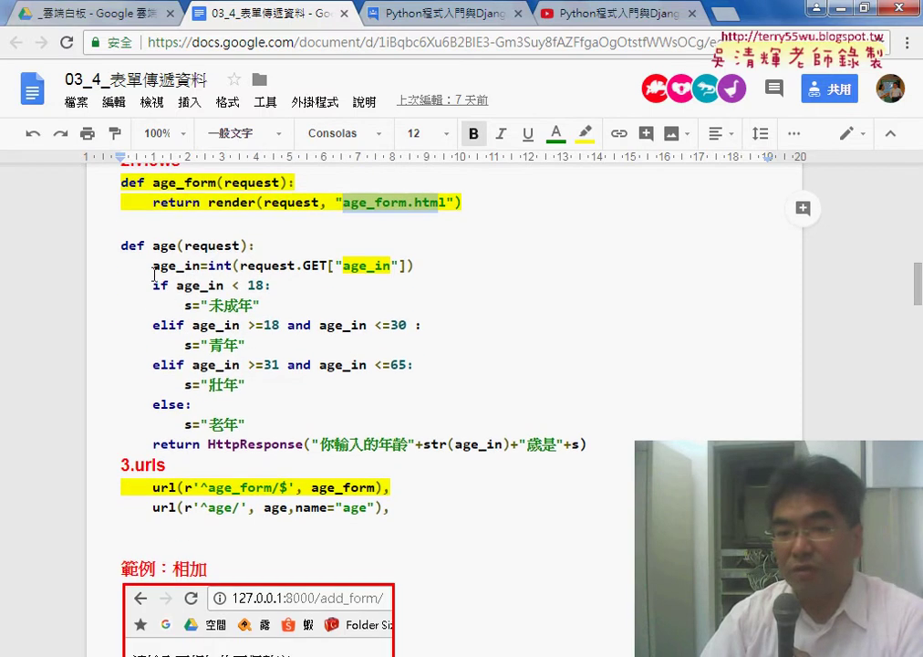
pyautogui.moveTo(153, 247); pyautogui.dragTo(177, 246)
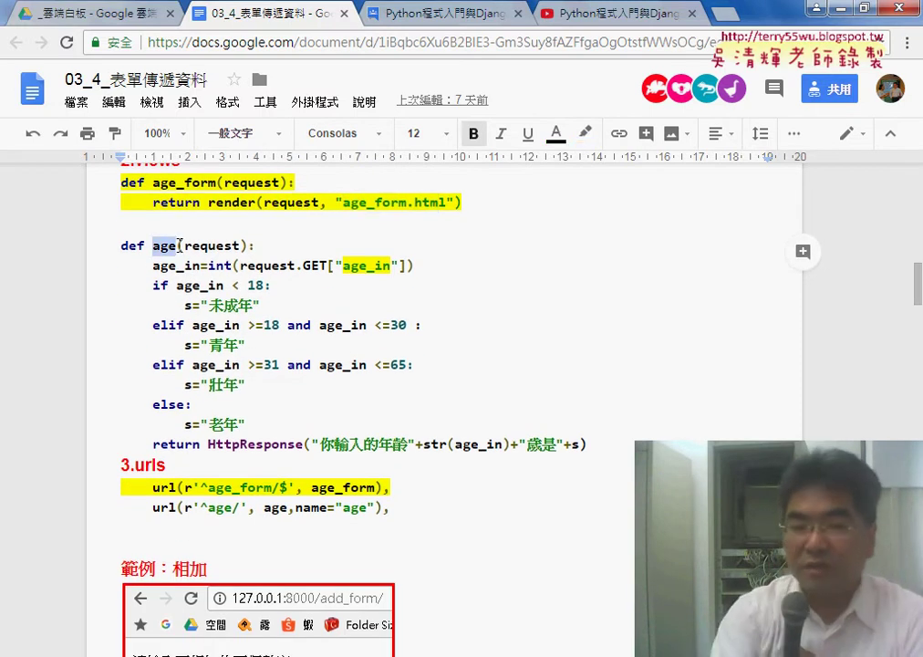
pyautogui.moveTo(146, 258); pyautogui.dragTo(178, 257)
pyautogui.moveTo(217, 177)
pyautogui.mouseDown()
pyautogui.moveTo(170, 232)
pyautogui.moveTo(192, 224)
pyautogui.mouseUp()
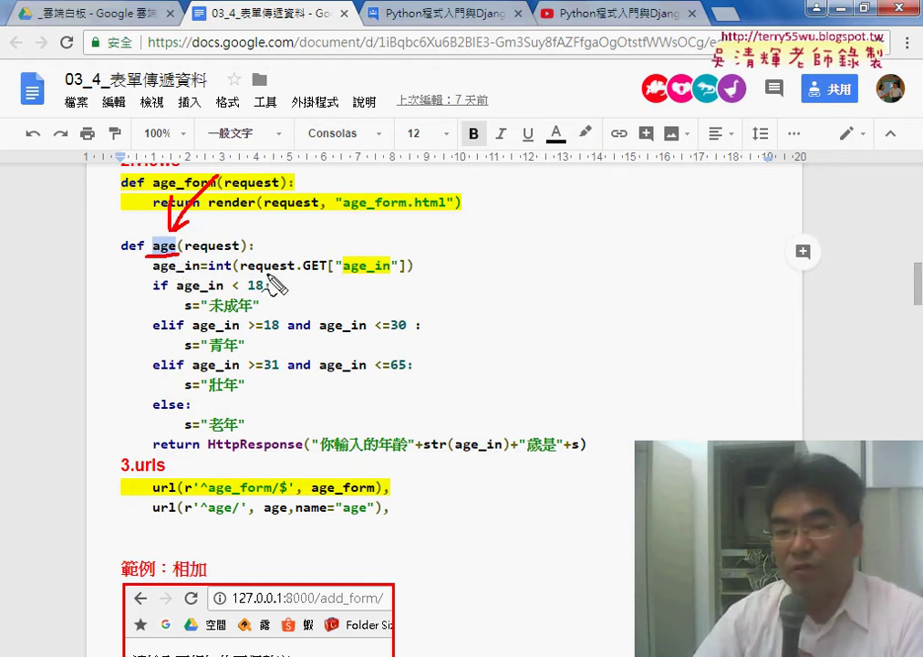
# Step: Underline request and age_in, arrow to the age_in key, and write the value 60
pyautogui.moveTo(241, 272); pyautogui.dragTo(390, 272)
pyautogui.moveTo(379, 189); pyautogui.dragTo(365, 250)
pyautogui.moveTo(430, 189)
pyautogui.mouseDown()
pyautogui.moveTo(425, 229)
pyautogui.moveTo(463, 223)
pyautogui.moveTo(451, 214)
pyautogui.mouseUp()
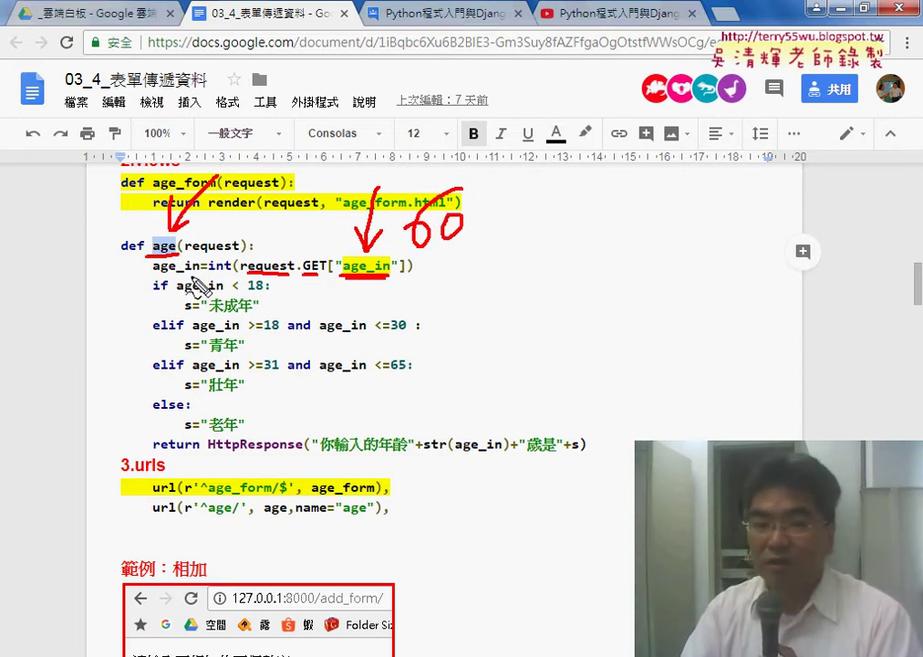
pyautogui.moveTo(153, 274); pyautogui.dragTo(198, 273)
pyautogui.moveTo(274, 262); pyautogui.dragTo(197, 263)
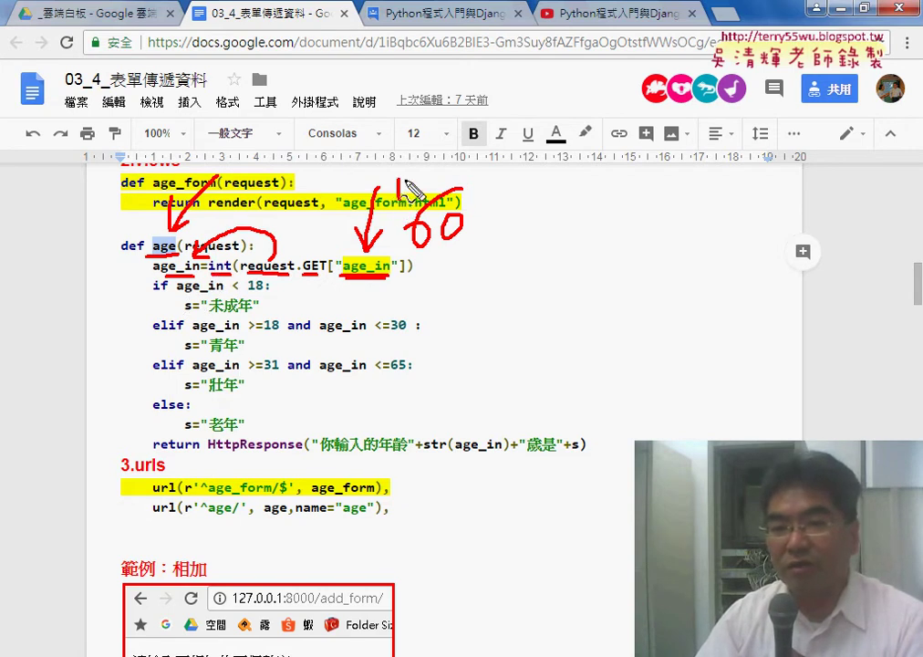
# Step: Annotate the string "60" with an arrow converting it to the number 60
pyautogui.moveTo(456, 170); pyautogui.dragTo(467, 201)
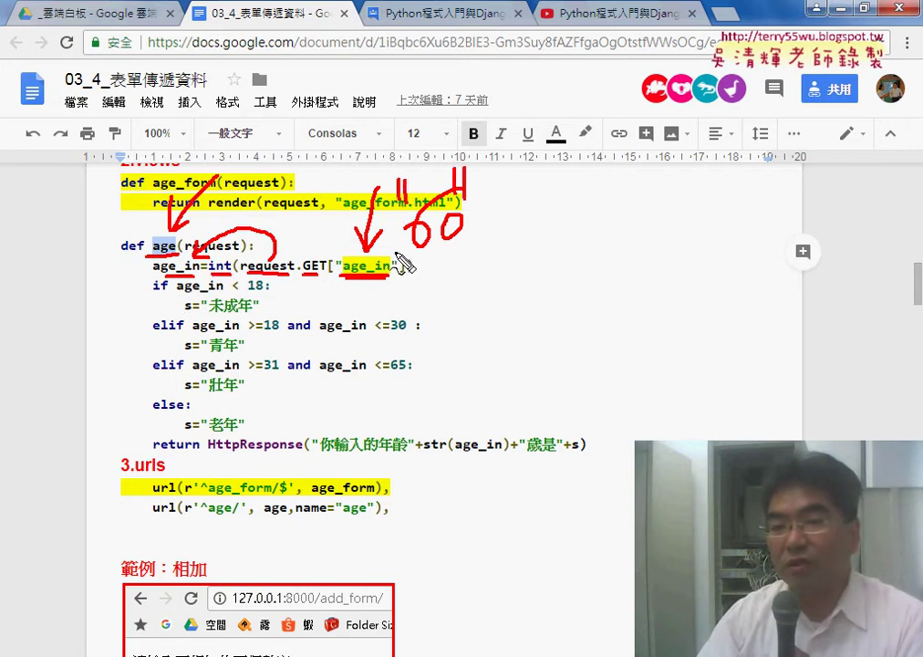
pyautogui.moveTo(396, 252); pyautogui.dragTo(470, 252)
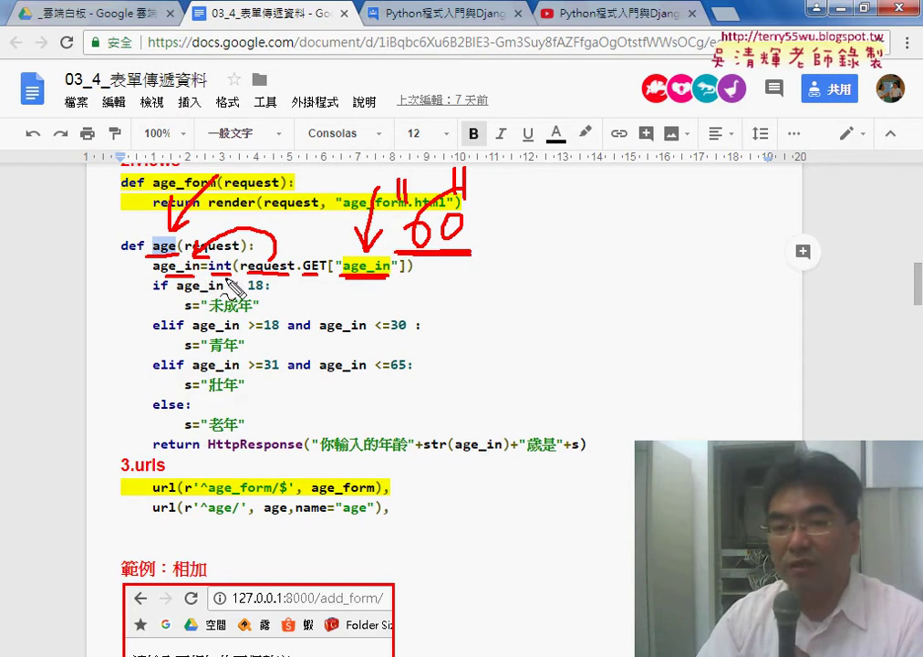
pyautogui.moveTo(473, 217); pyautogui.dragTo(509, 217)
pyautogui.moveTo(516, 211); pyautogui.dragTo(521, 230)
pyautogui.moveTo(594, 171)
pyautogui.mouseDown()
pyautogui.moveTo(575, 239)
pyautogui.moveTo(622, 221)
pyautogui.mouseUp()
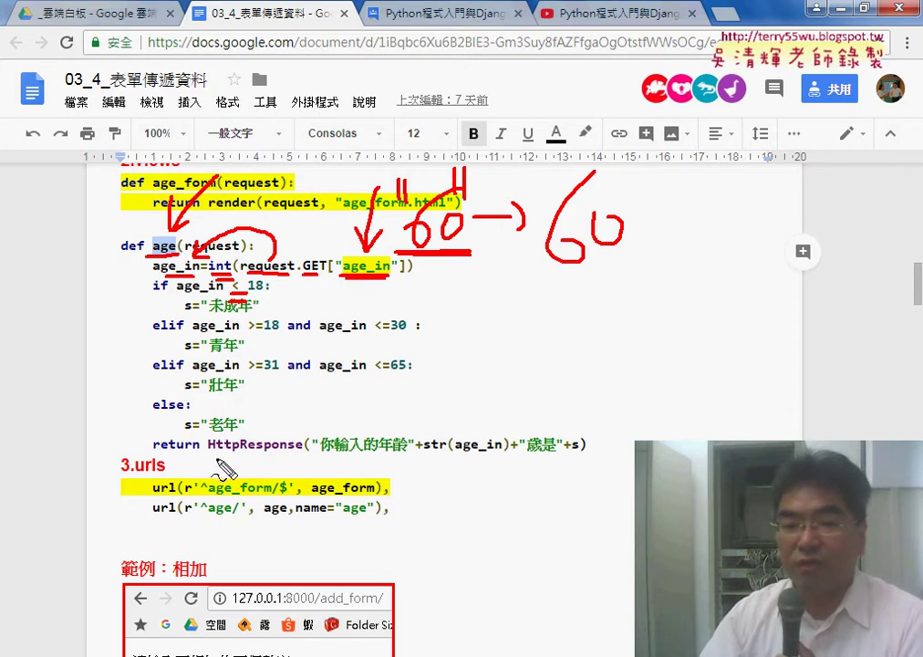
# Step: Underline return HttpResponse, +s, 壯年 and the 65 bound, linking 壯年 to +s
pyautogui.moveTo(152, 453); pyautogui.dragTo(378, 456)
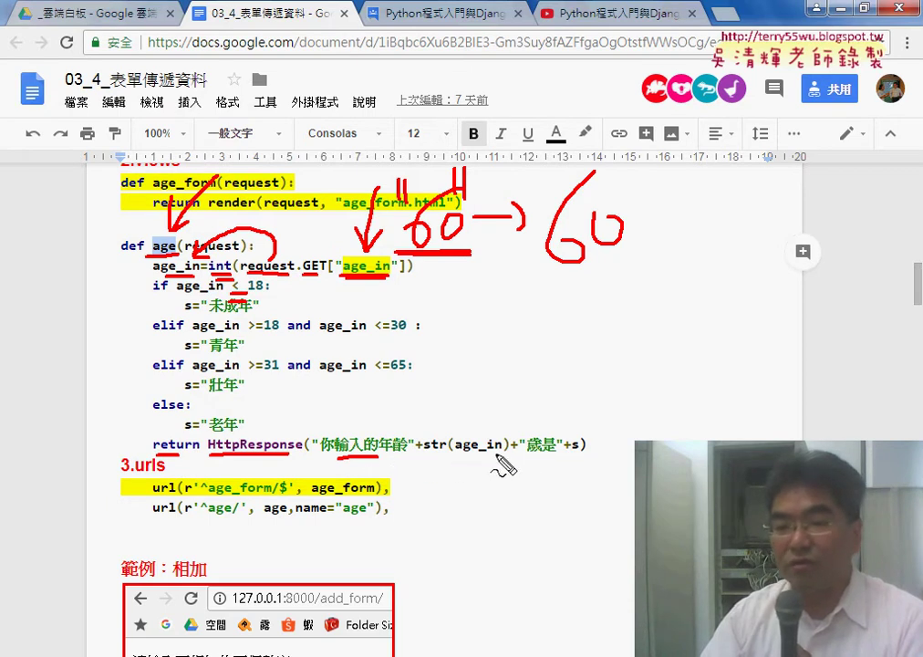
pyautogui.moveTo(564, 454); pyautogui.dragTo(597, 455)
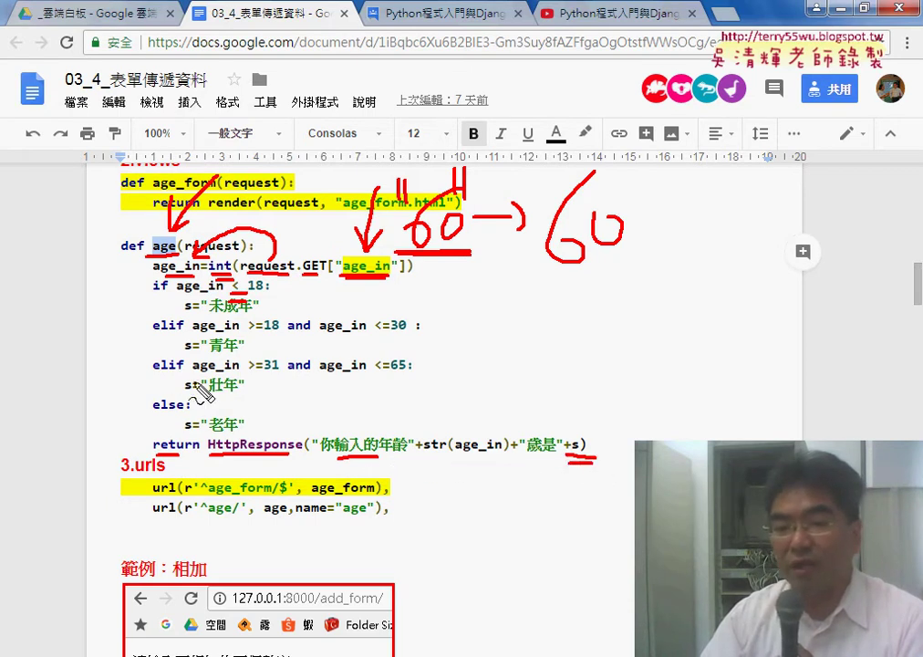
pyautogui.moveTo(210, 435); pyautogui.dragTo(243, 435)
pyautogui.moveTo(208, 395)
pyautogui.mouseDown()
pyautogui.moveTo(534, 349)
pyautogui.moveTo(574, 433)
pyautogui.moveTo(592, 408)
pyautogui.mouseUp()
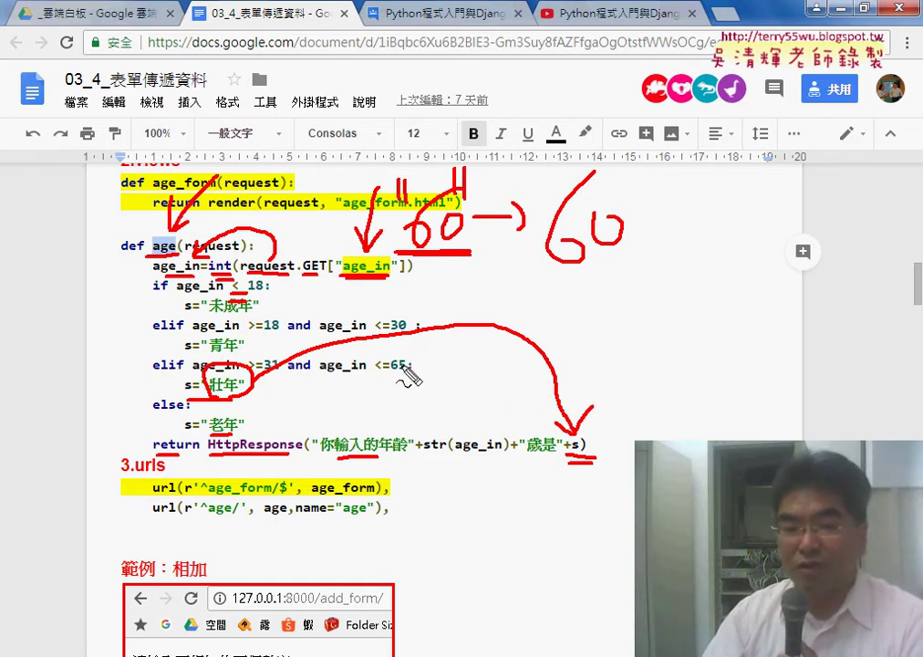
pyautogui.moveTo(380, 371); pyautogui.dragTo(410, 375)
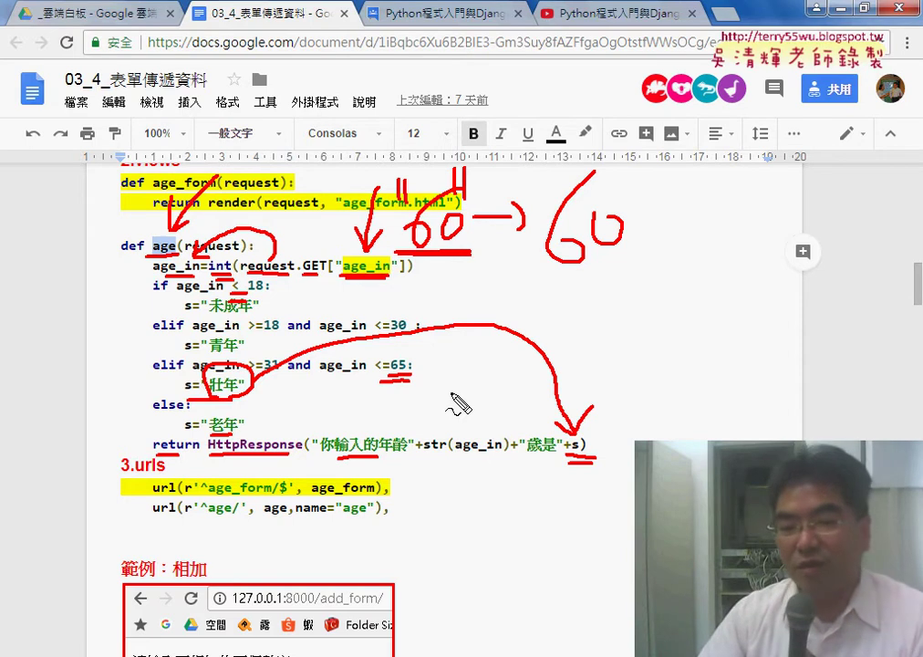
# Step: Draw a red underline under the 3.urls heading
pyautogui.moveTo(137, 477); pyautogui.dragTo(167, 471)
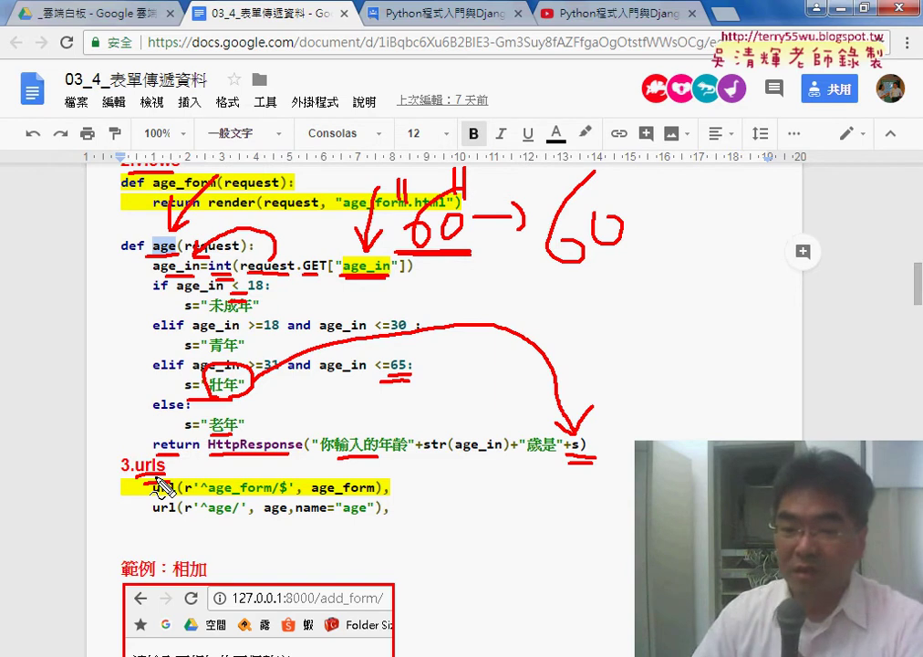
# Step: Clear all the red annotations from the age view and urls code
pyautogui.press('Escape')
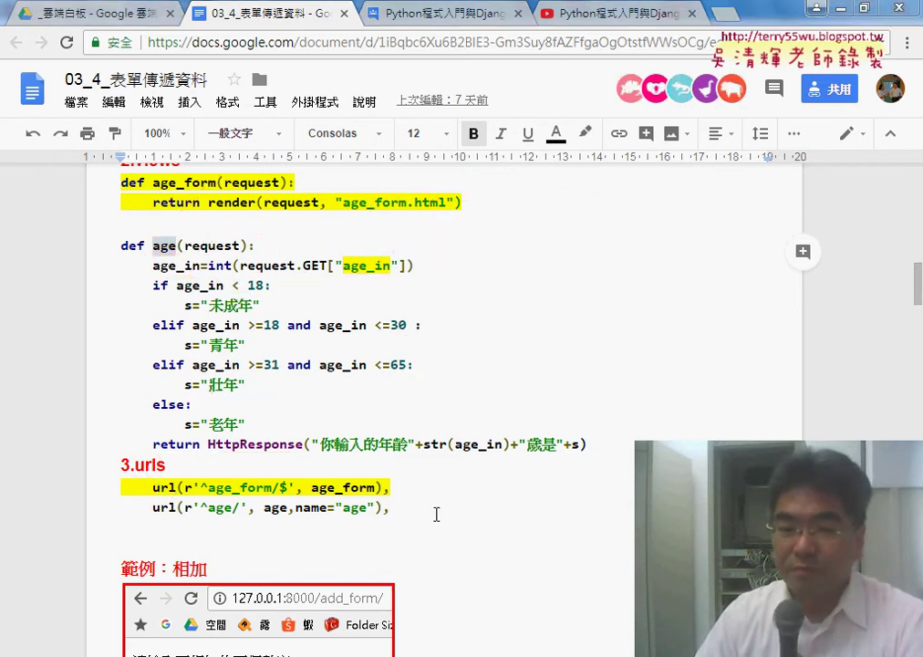
# Step: Scroll back up to the 範例：年齡判斷 example and its age_form section
pyautogui.scroll(-5, 499, 510)
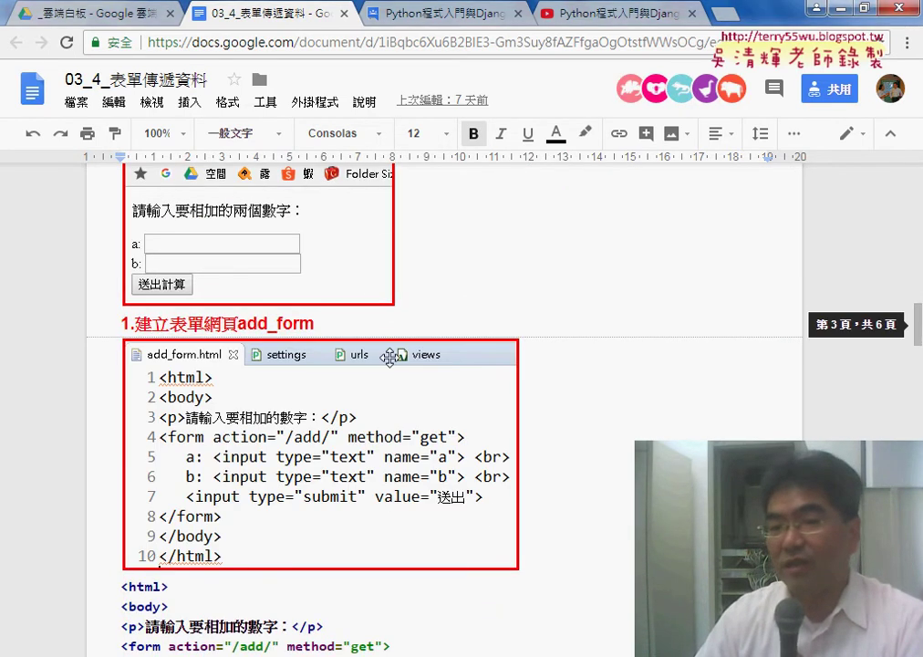
pyautogui.scroll(1, 494, 275)
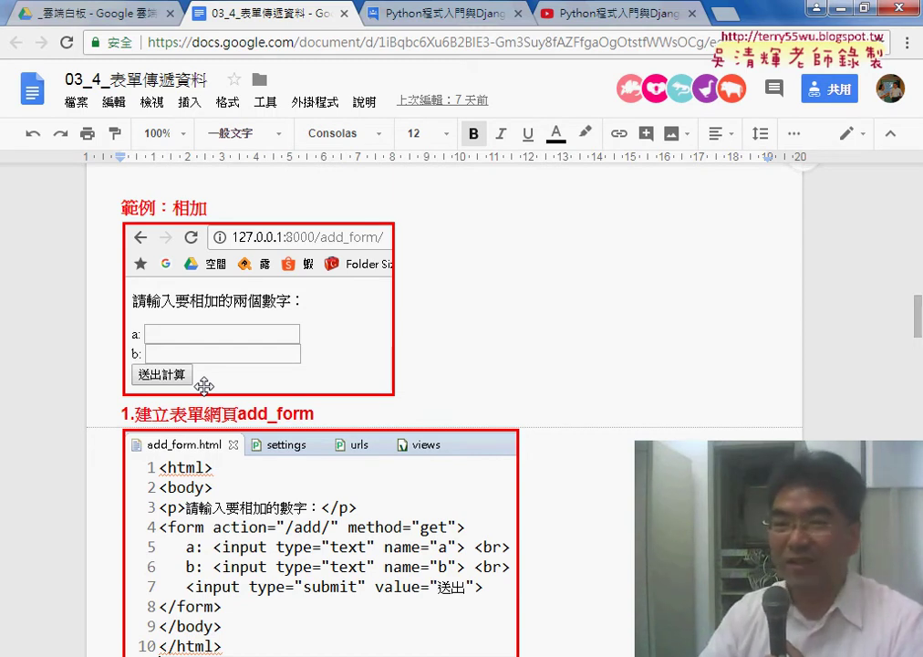
pyautogui.scroll(3, 517, 405)
pyautogui.scroll(4, 517, 406)
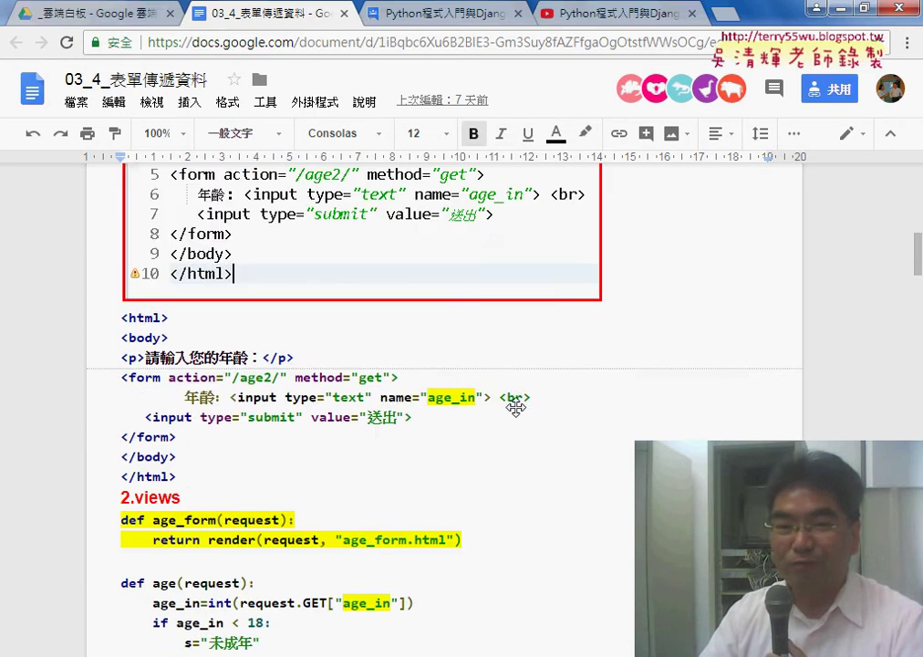
pyautogui.scroll(4, 516, 407)
pyautogui.scroll(3, 516, 407)
pyautogui.scroll(2, 515, 406)
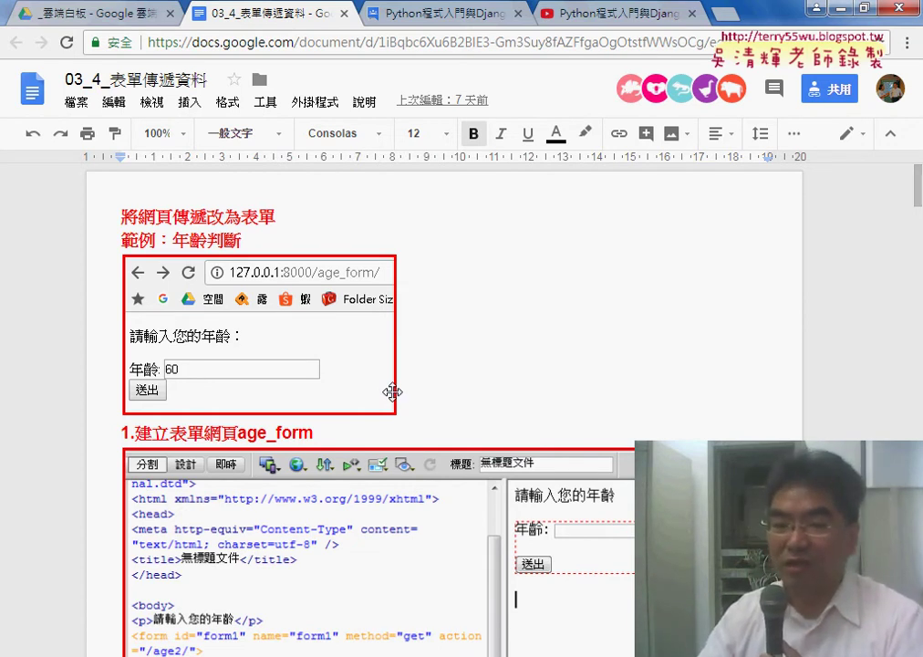
pyautogui.scroll(-3, 392, 392)
pyautogui.scroll(-4, 392, 392)
pyautogui.scroll(-2, 392, 392)
pyautogui.scroll(-2, 392, 393)
pyautogui.scroll(-3, 394, 390)
pyautogui.moveTo(259, 328); pyautogui.dragTo(206, 329)
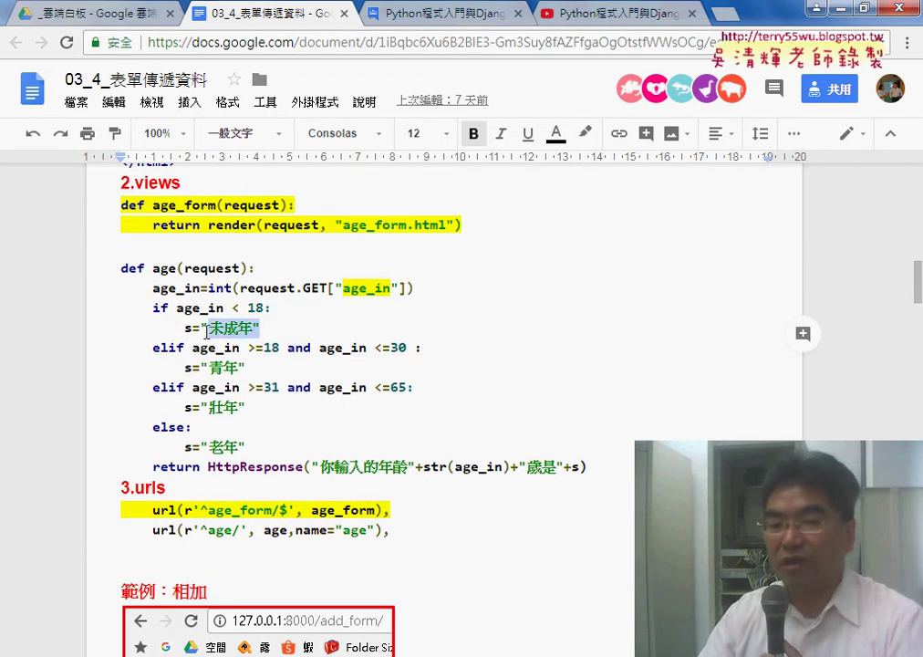
pyautogui.moveTo(245, 367); pyautogui.dragTo(210, 367)
pyautogui.moveTo(246, 407); pyautogui.dragTo(210, 407)
pyautogui.moveTo(246, 447); pyautogui.dragTo(210, 447)
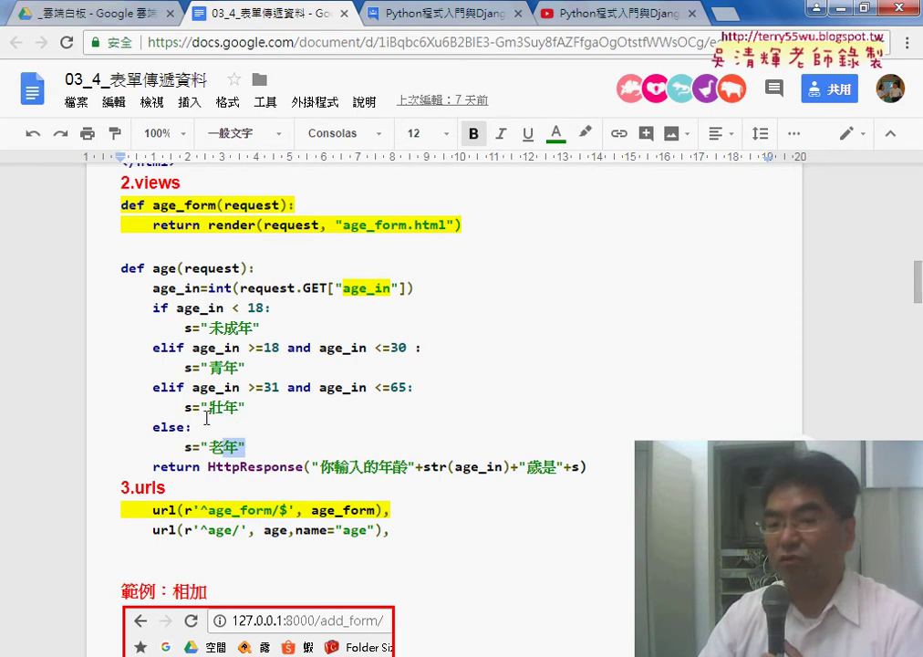
pyautogui.click(222, 326)
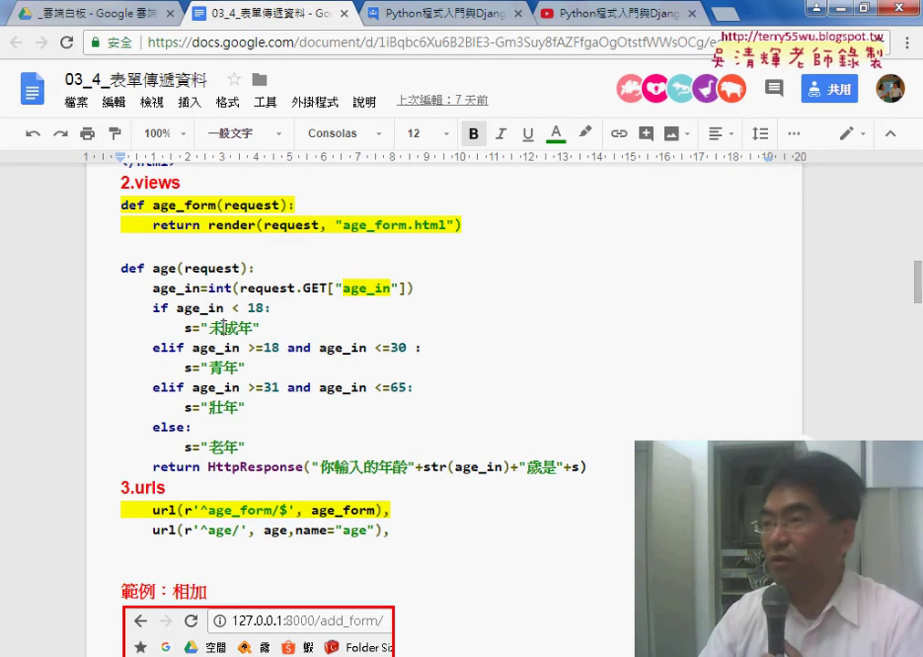
pyautogui.click(225, 447)
pyautogui.moveTo(266, 326); pyautogui.dragTo(186, 327)
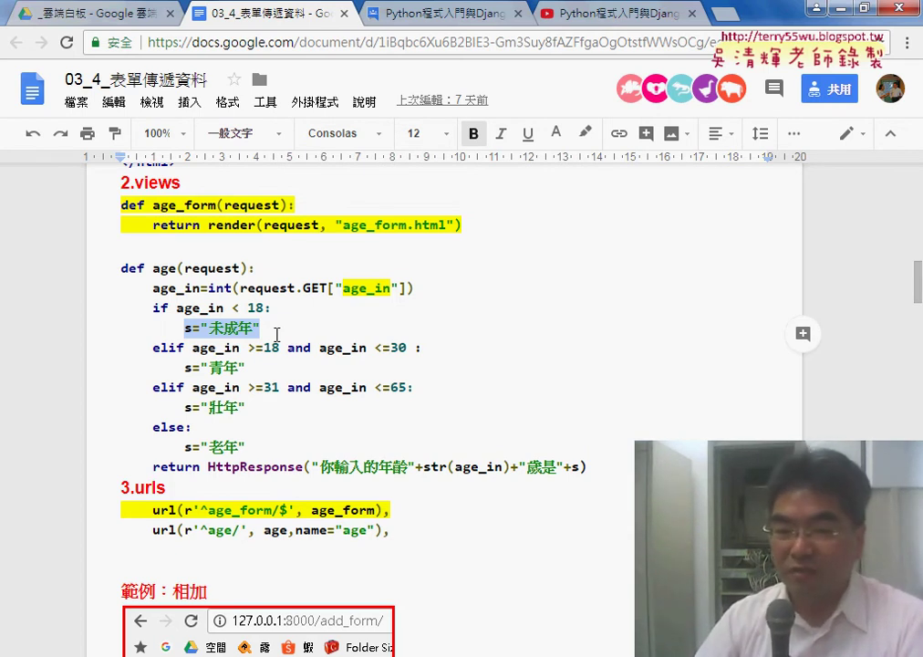
# Step: Scroll the notes to the BMI form images, then switch to the lesson 8 Google Groups post
pyautogui.scroll(-3, 272, 383)
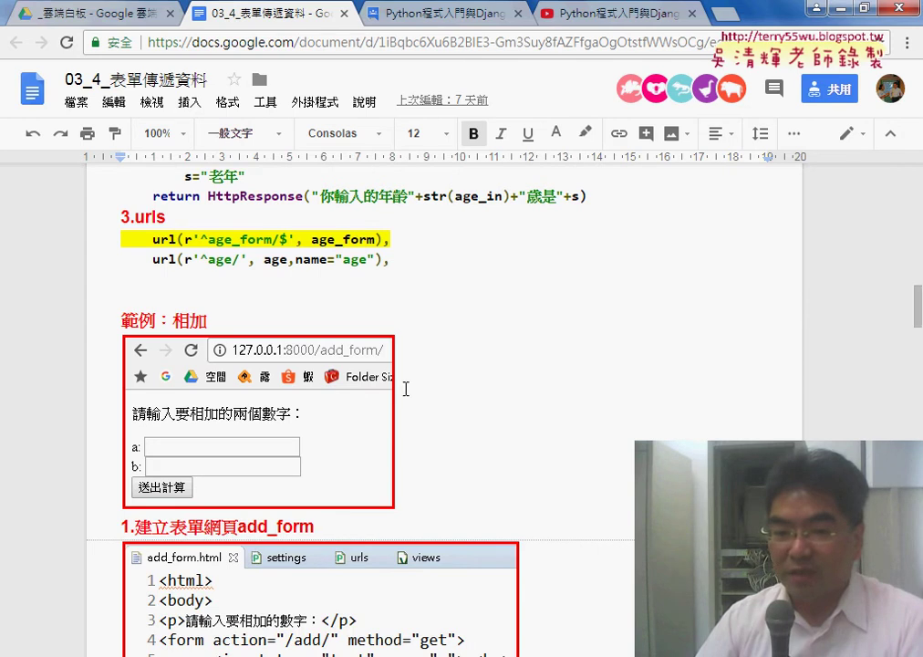
pyautogui.scroll(-1, 406, 387)
pyautogui.scroll(-1, 512, 392)
pyautogui.scroll(-3, 547, 396)
pyautogui.scroll(-4, 575, 401)
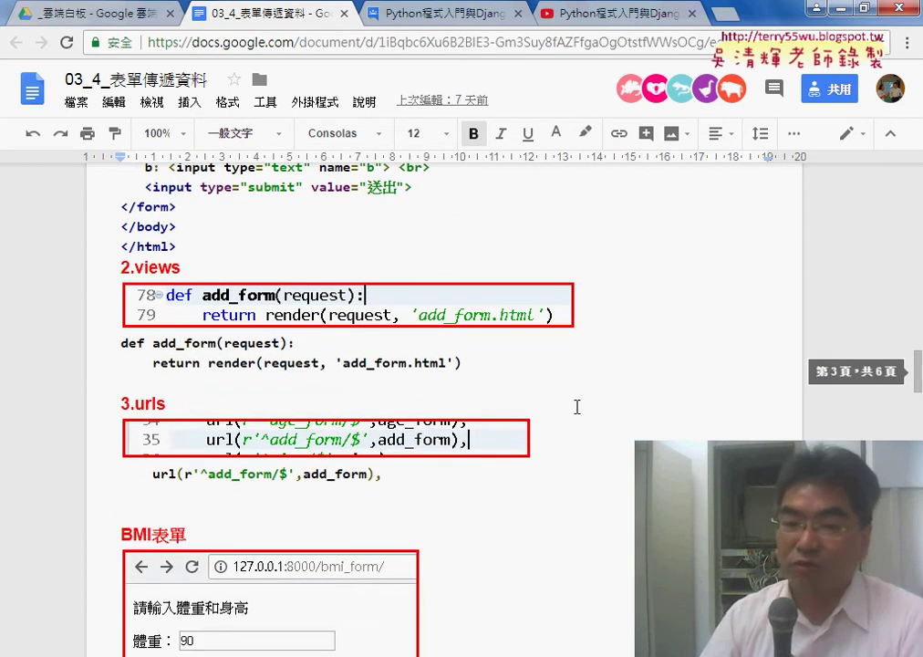
pyautogui.scroll(-3, 574, 401)
pyautogui.click(452, 382)
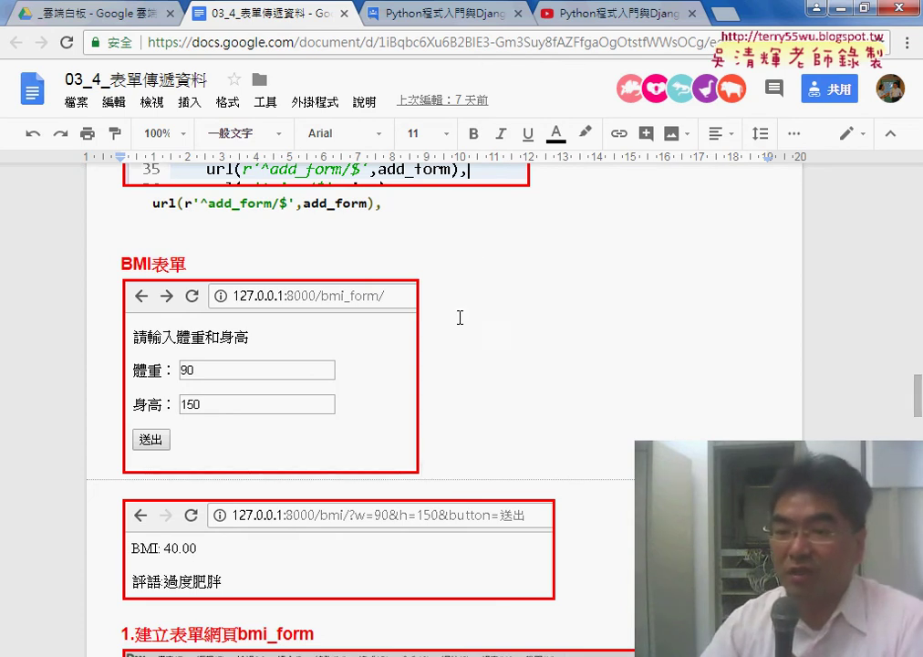
pyautogui.click(447, 15)
pyautogui.scroll(-1, 534, 366)
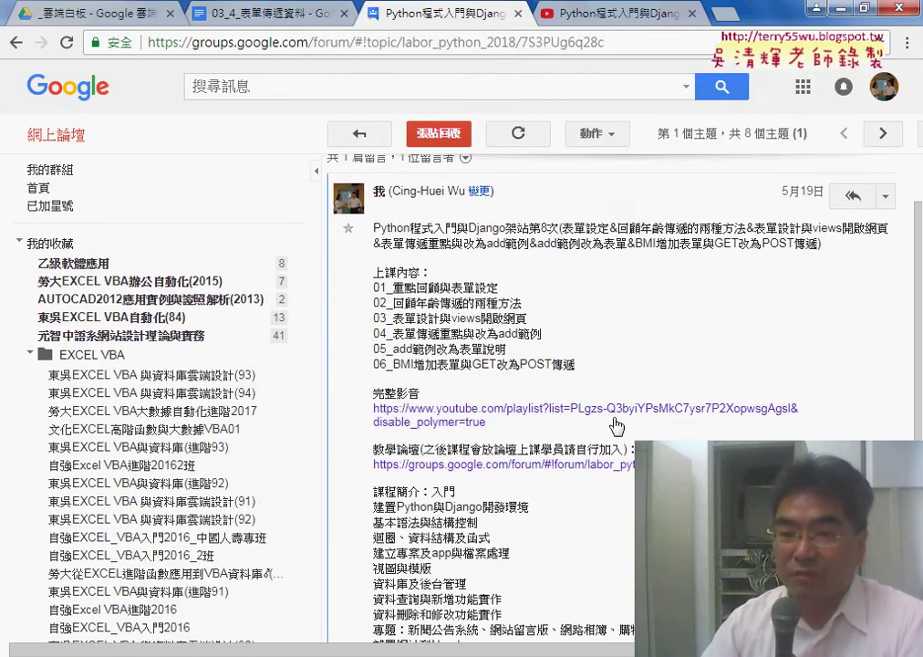
pyautogui.click(620, 414)
pyautogui.scroll(-1, 619, 414)
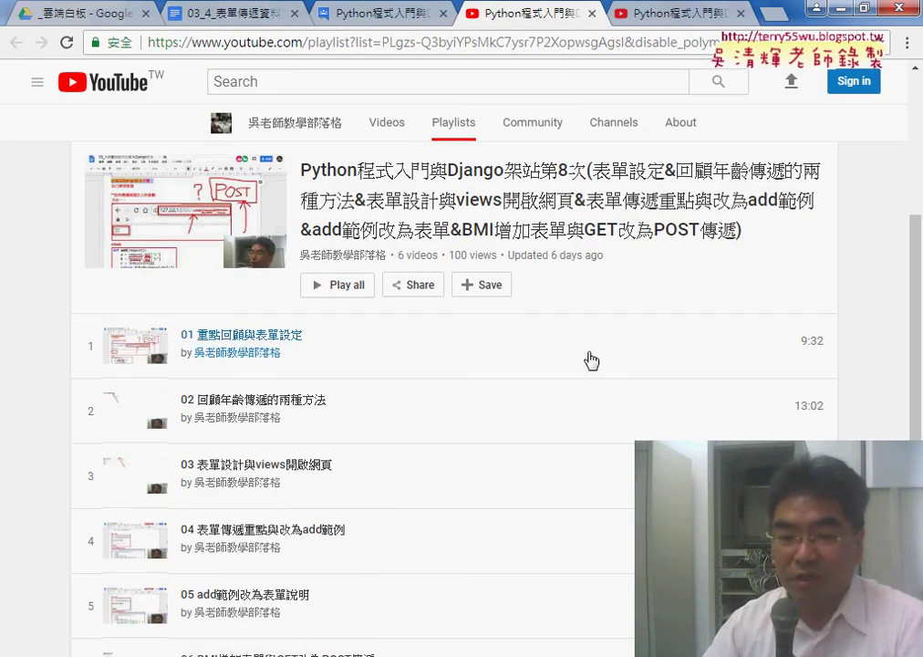
pyautogui.scroll(-2, 419, 556)
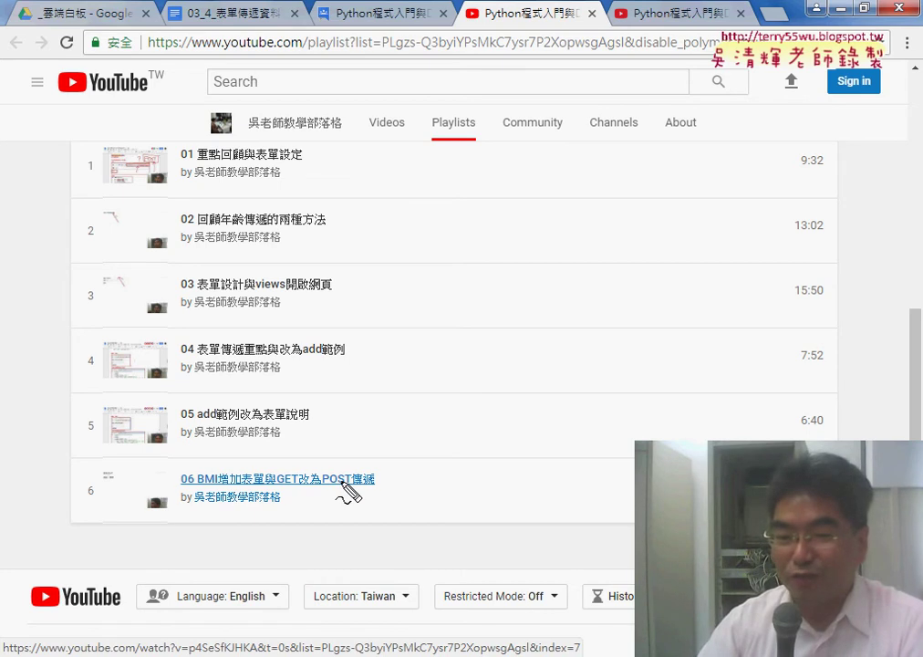
pyautogui.moveTo(342, 500)
pyautogui.mouseDown()
pyautogui.moveTo(351, 461)
pyautogui.moveTo(350, 512)
pyautogui.mouseUp()
pyautogui.moveTo(363, 371)
pyautogui.mouseDown()
pyautogui.moveTo(355, 407)
pyautogui.moveTo(383, 445)
pyautogui.mouseUp()
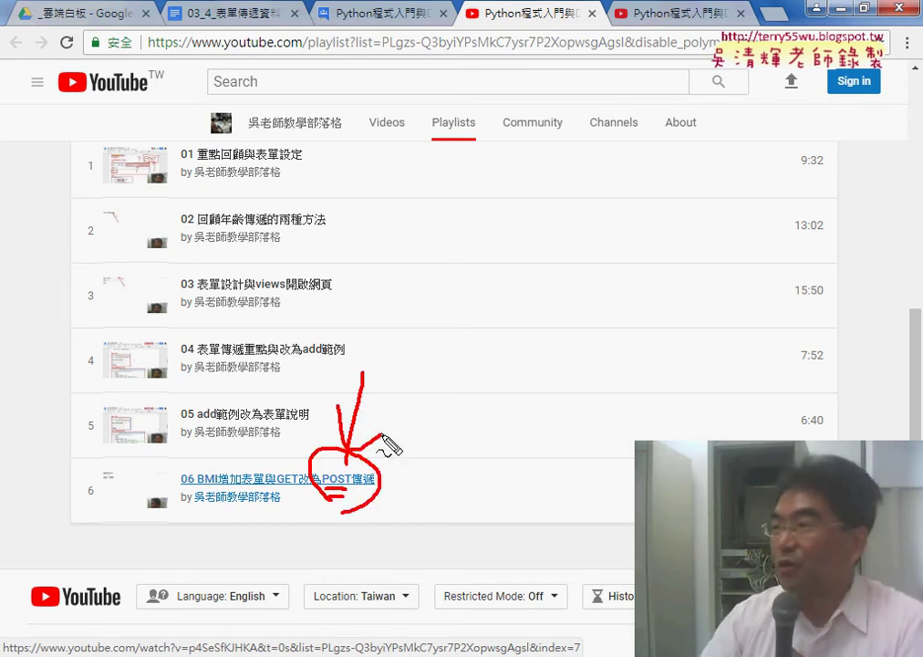
pyautogui.moveTo(279, 494); pyautogui.dragTo(299, 494)
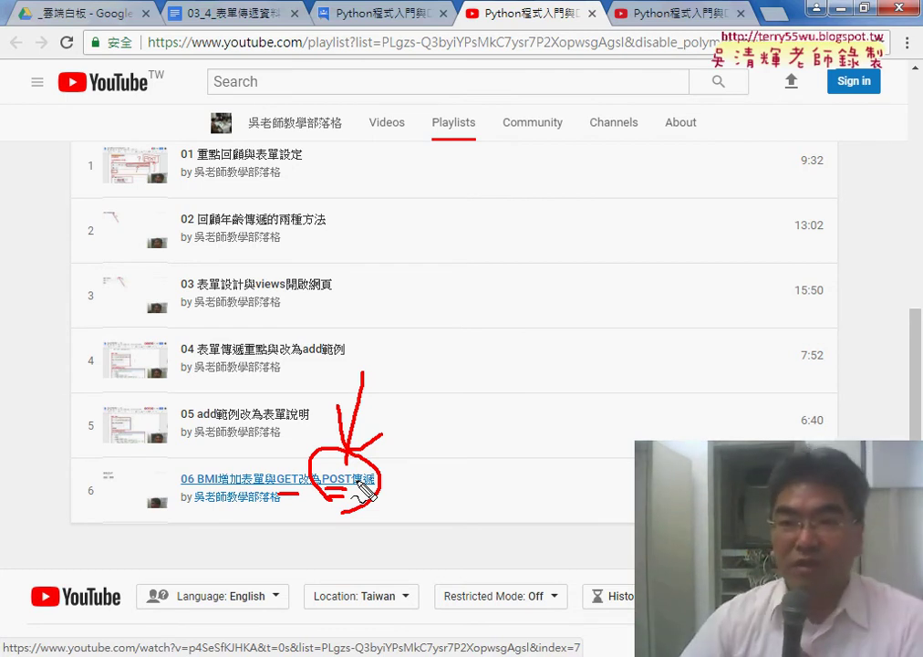
pyautogui.press('Escape')
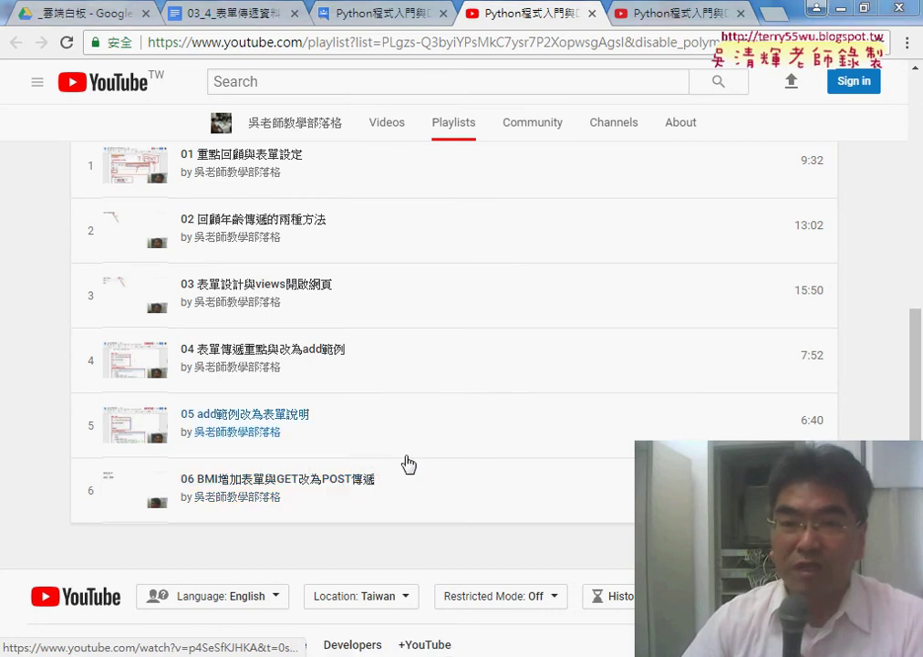
pyautogui.click(740, 13)
# Step: Return to the 03_4_表單傳遞資料 notes at the CSRF 403 Forbidden example and {% csrf_token %} code
pyautogui.click(425, 21)
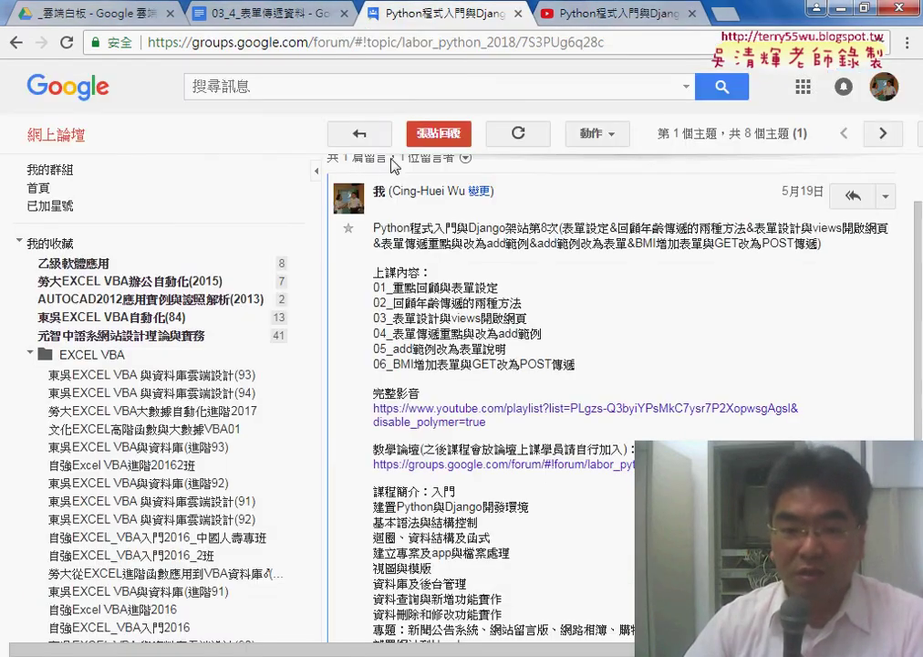
pyautogui.click(271, 20)
pyautogui.scroll(-4, 514, 336)
pyautogui.scroll(-4, 583, 339)
pyautogui.scroll(-3, 645, 340)
pyautogui.scroll(-4, 644, 340)
pyautogui.scroll(-1, 644, 340)
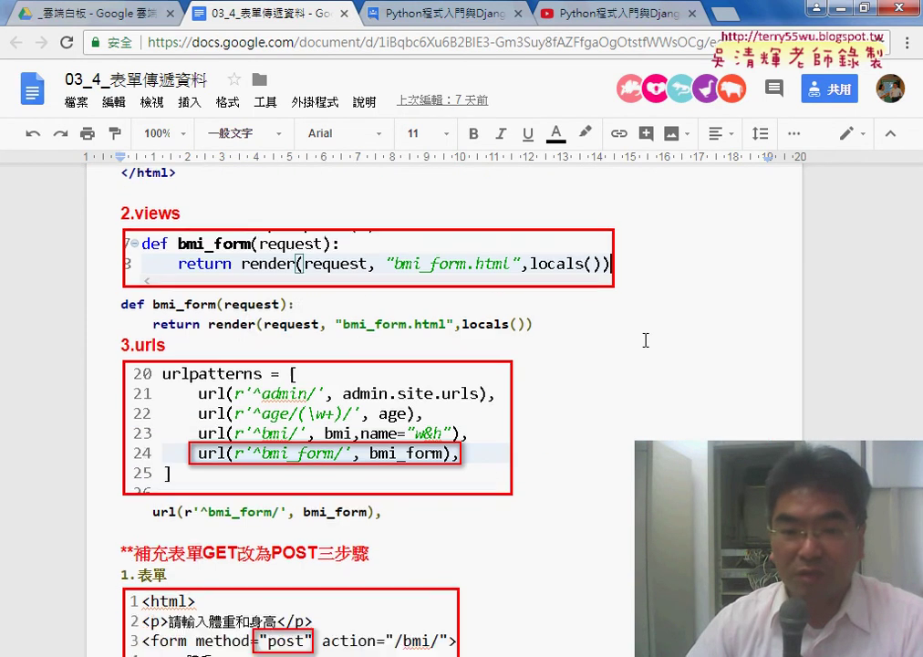
pyautogui.scroll(-3, 646, 342)
pyautogui.scroll(-4, 412, 319)
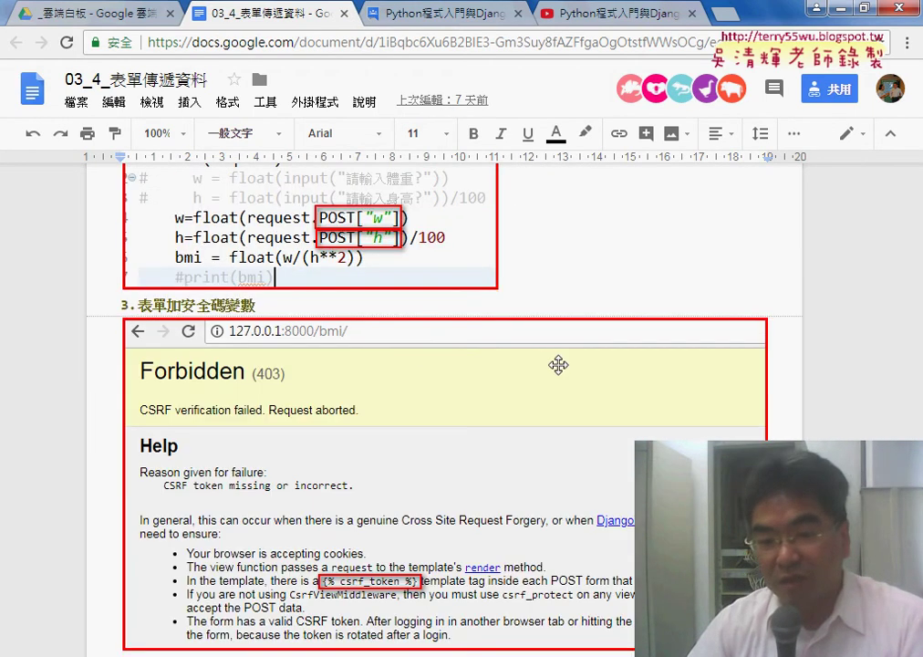
pyautogui.scroll(-2, 364, 402)
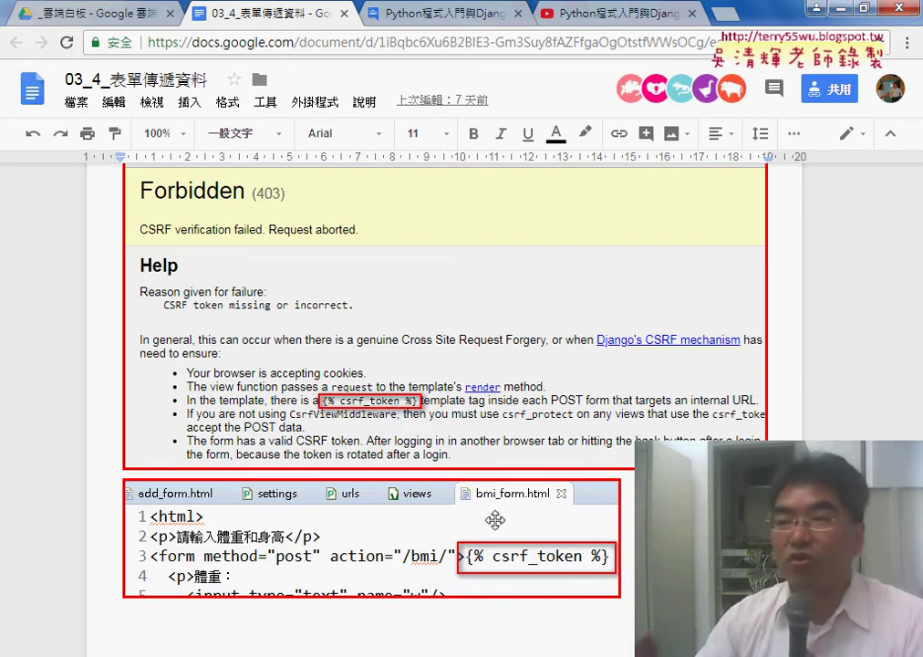
pyautogui.scroll(-2, 491, 633)
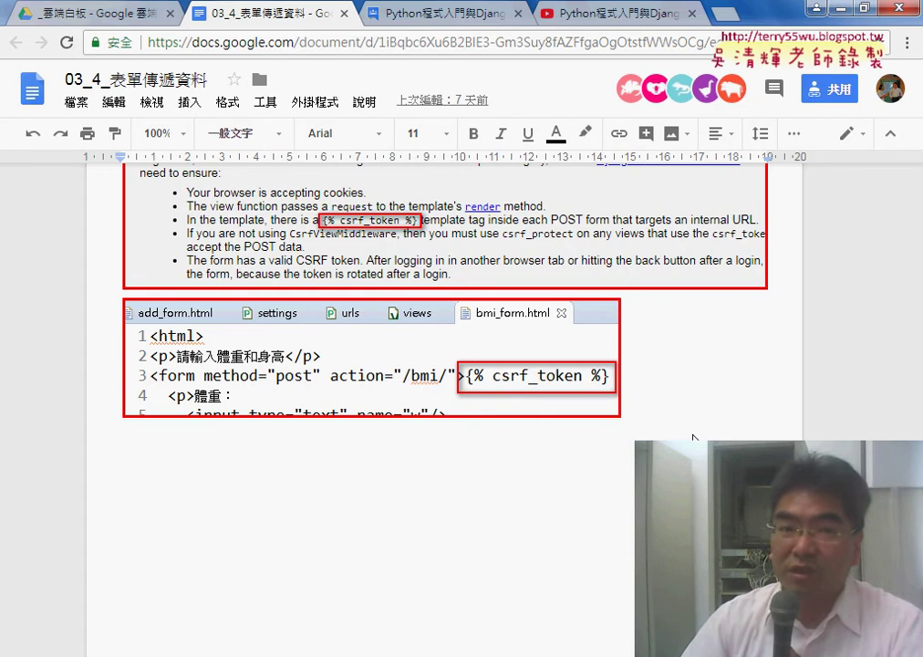
# Step: From the Drive folder, open the 03_1結構控制件改寫為Django版本 notes after briefly opening 03_2
pyautogui.click(86, 16)
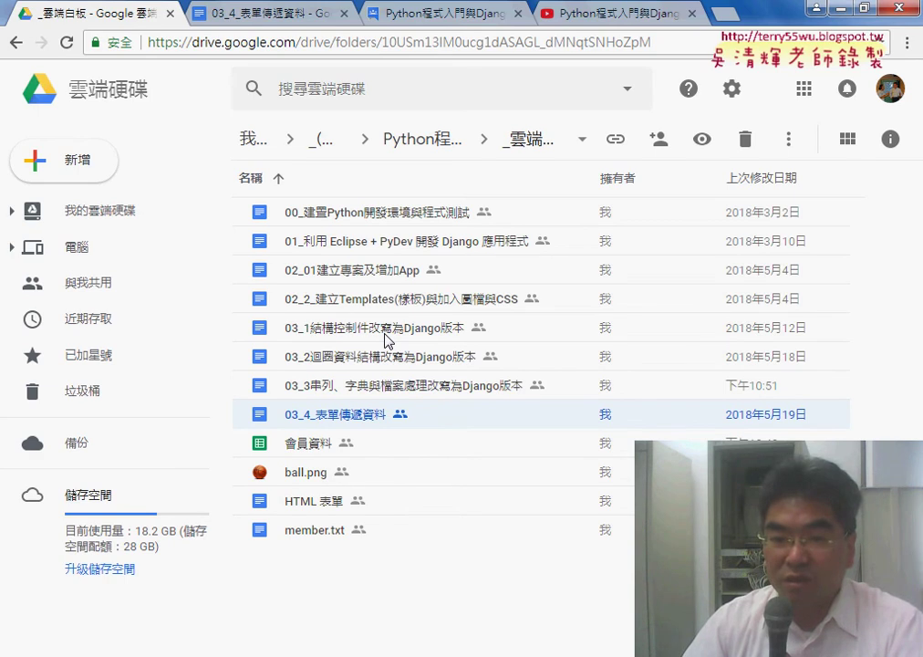
pyautogui.doubleClick(384, 362)
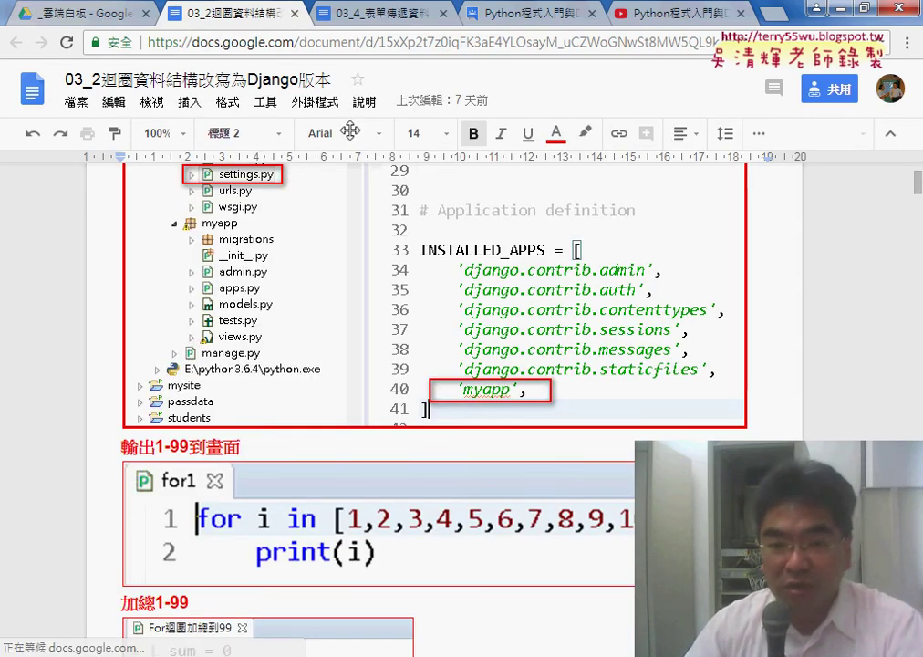
pyautogui.click(295, 14)
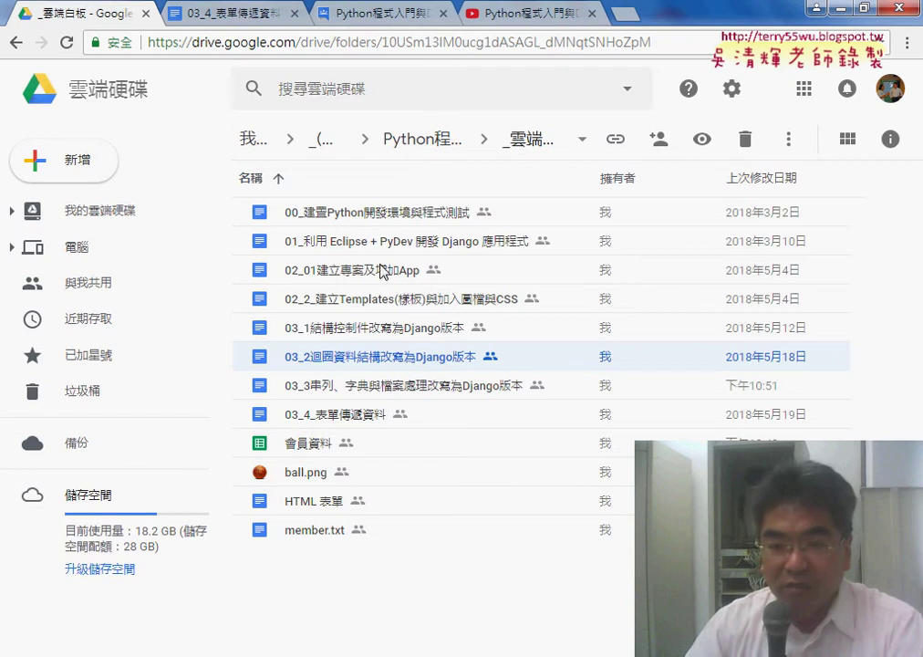
pyautogui.doubleClick(389, 334)
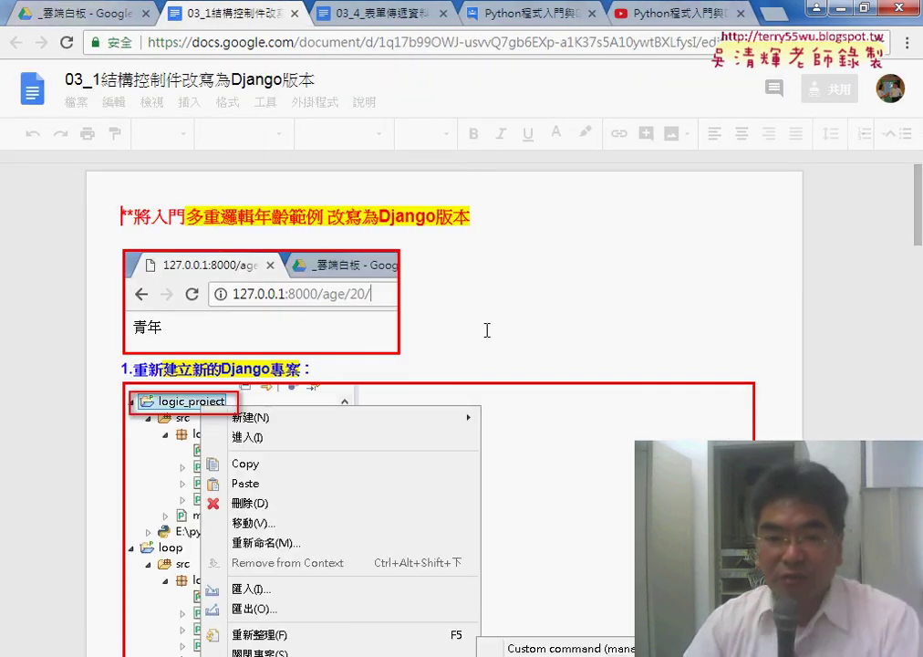
pyautogui.scroll(-3, 487, 330)
pyautogui.scroll(-10, 487, 331)
pyautogui.scroll(-5, 487, 330)
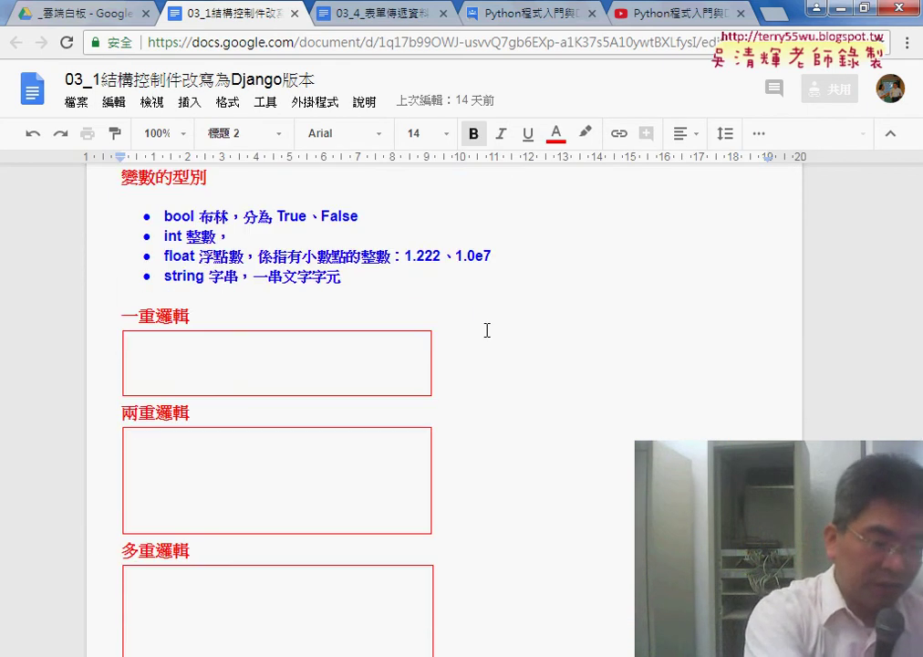
pyautogui.scroll(-4, 487, 330)
pyautogui.scroll(-2, 486, 330)
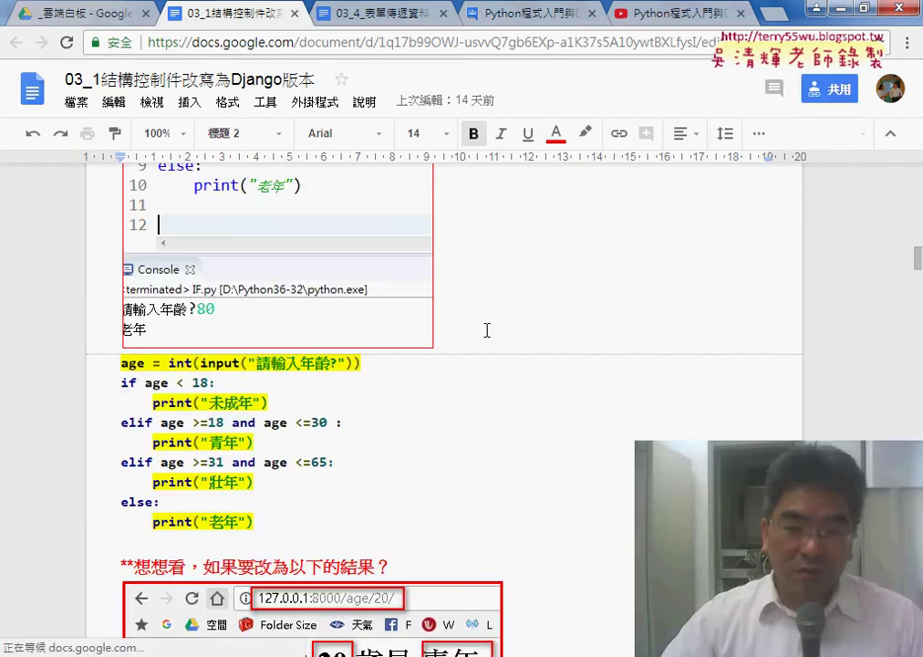
# Step: Switch to the 03_4_表單傳遞資料 notes and bring the 計算面積 練習題 into view
pyautogui.hotkey('ctrl', 'Tab')
pyautogui.scroll(1, 445, 365)
pyautogui.scroll(5, 445, 364)
pyautogui.scroll(2, 445, 365)
pyautogui.scroll(2, 445, 365)
pyautogui.scroll(1, 445, 365)
pyautogui.scroll(-6, 445, 365)
pyautogui.scroll(-8, 445, 365)
pyautogui.scroll(-1, 445, 364)
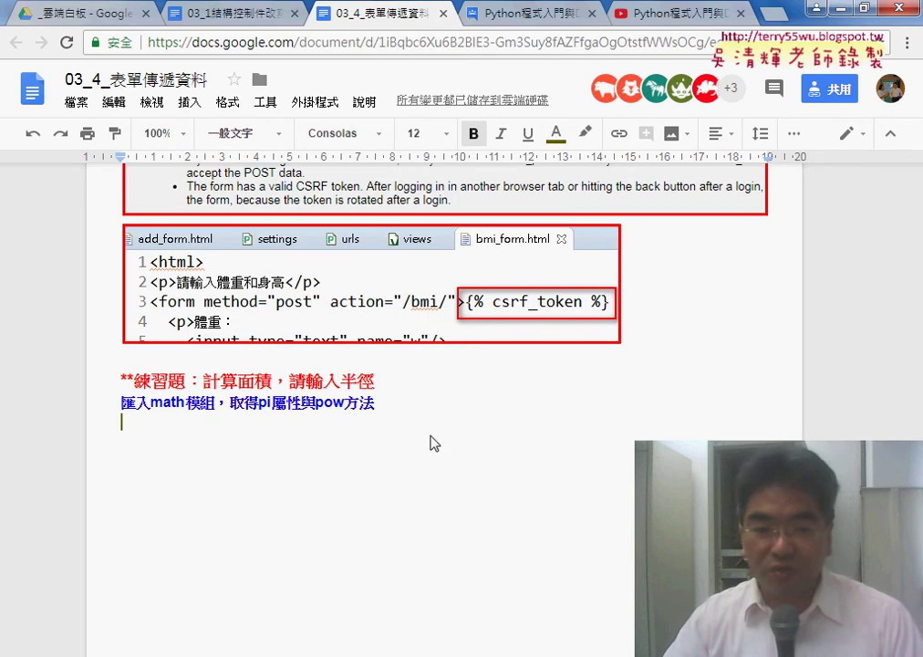
# Step: Highlight 請輸入半徑 in the exercise heading, then bring the 03_1 notes with the cycle2 code forward
pyautogui.moveTo(204, 383); pyautogui.dragTo(375, 381)
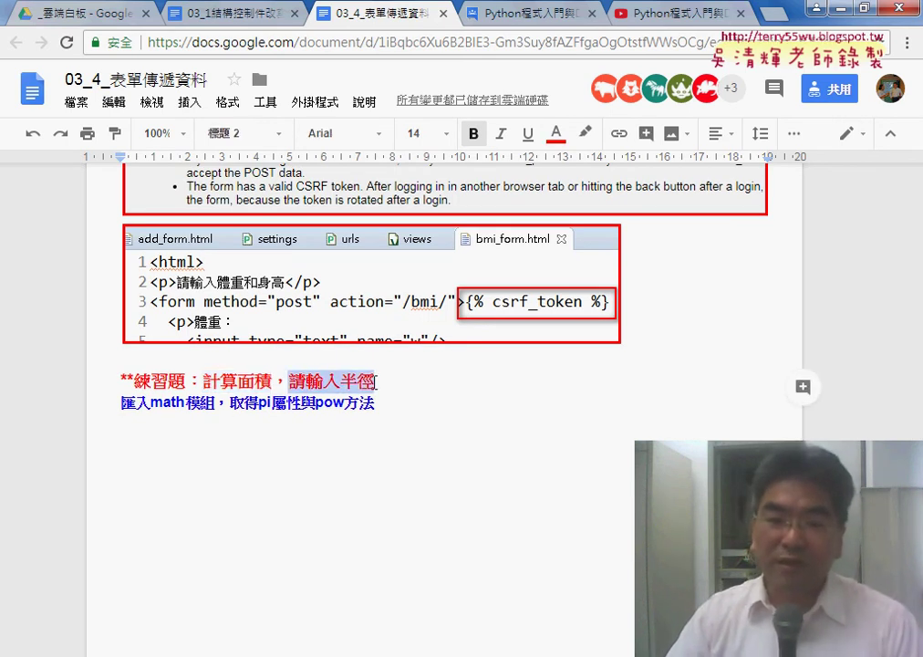
pyautogui.click(203, 381)
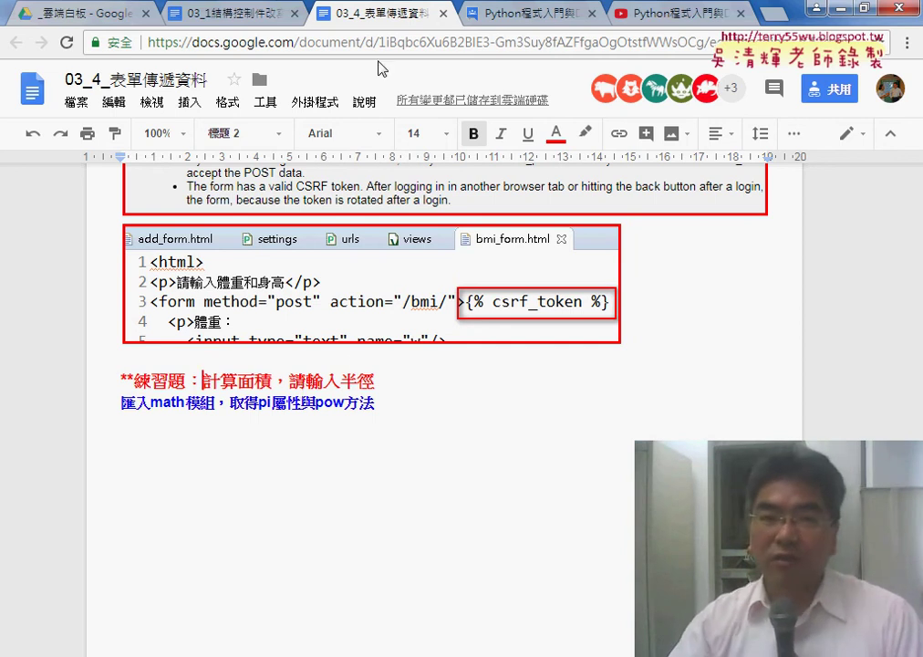
pyautogui.click(215, 20)
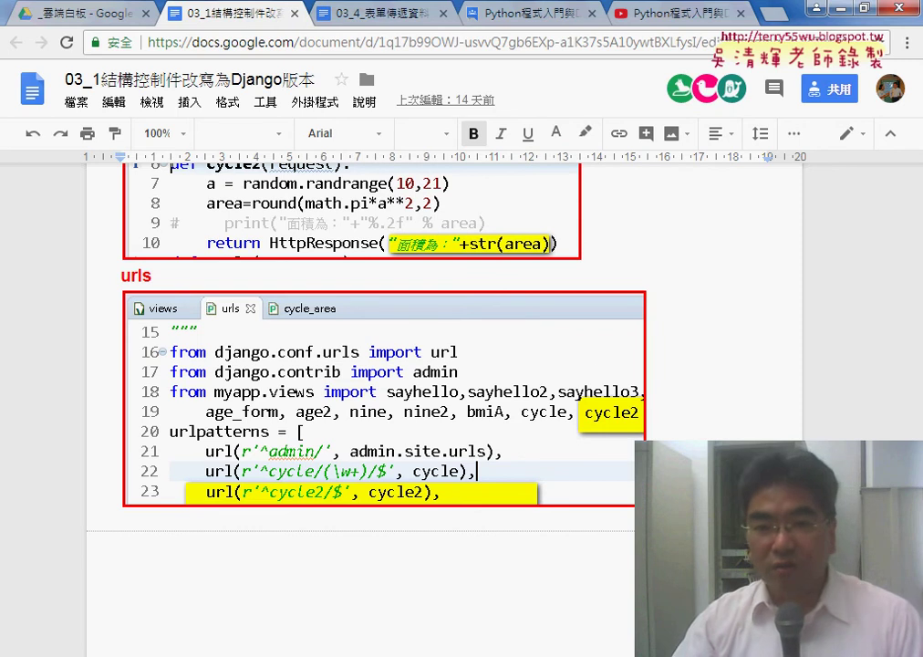
pyautogui.scroll(1, 633, 401)
pyautogui.scroll(3, 633, 402)
pyautogui.click(82, 14)
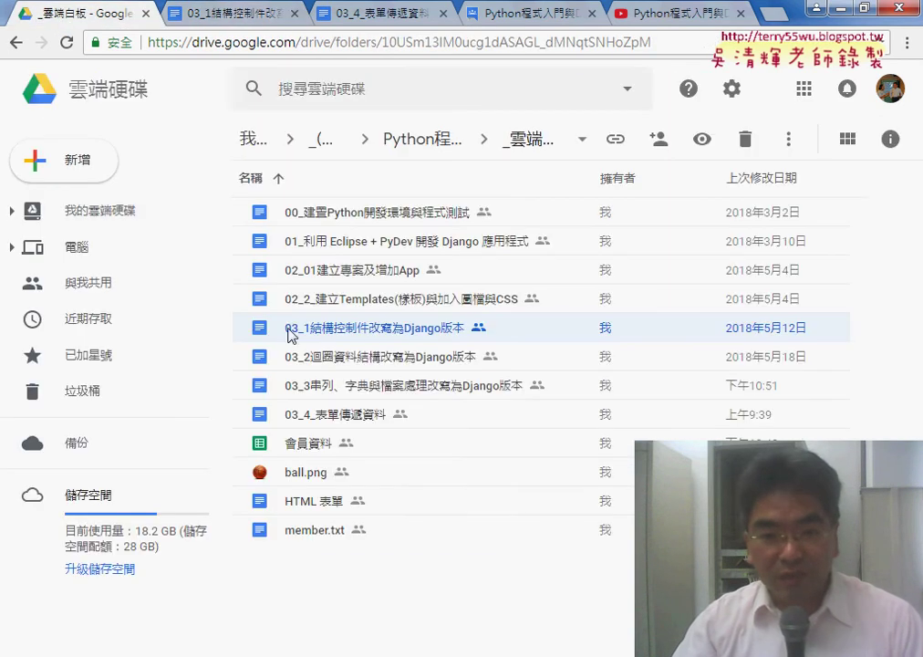
pyautogui.doubleClick(380, 333)
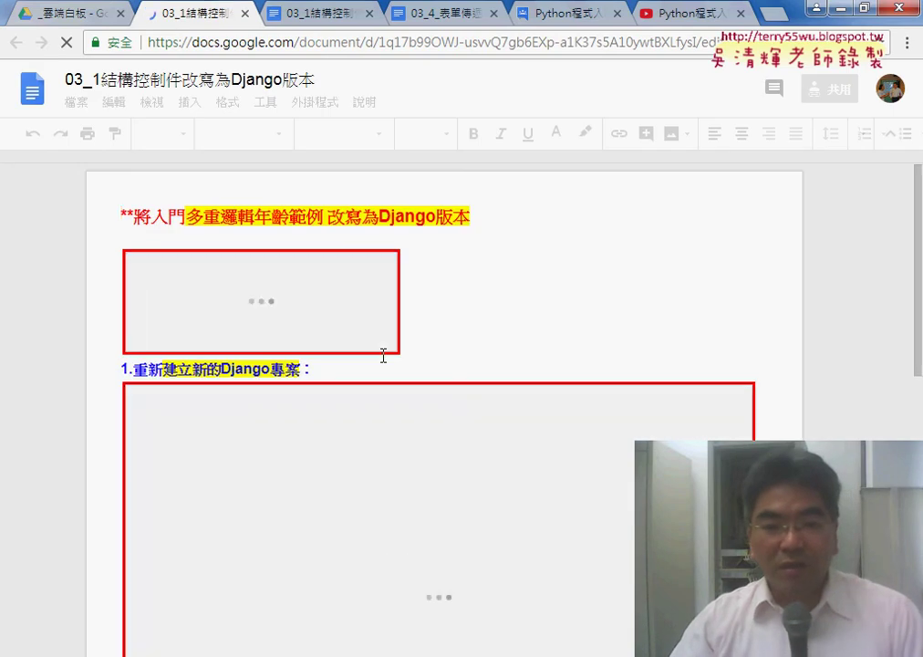
pyautogui.moveTo(918, 196)
pyautogui.mouseDown()
pyautogui.moveTo(918, 422)
pyautogui.moveTo(918, 390)
pyautogui.mouseUp()
pyautogui.scroll(-15, 493, 465)
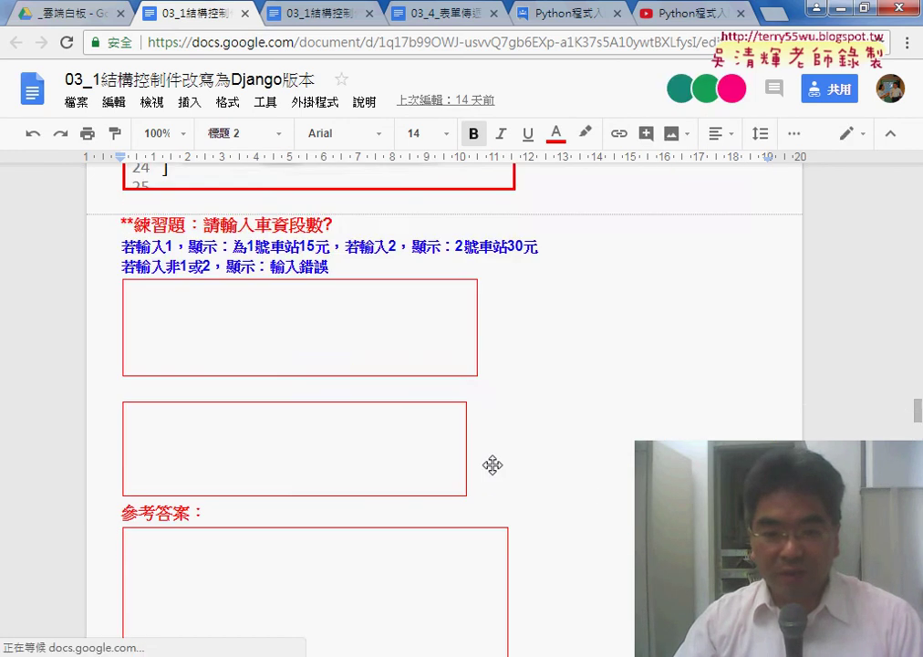
pyautogui.scroll(-3, 451, 457)
pyautogui.scroll(-5, 451, 457)
pyautogui.scroll(-5, 450, 457)
pyautogui.scroll(-5, 451, 457)
pyautogui.scroll(-5, 449, 457)
pyautogui.scroll(-5, 448, 457)
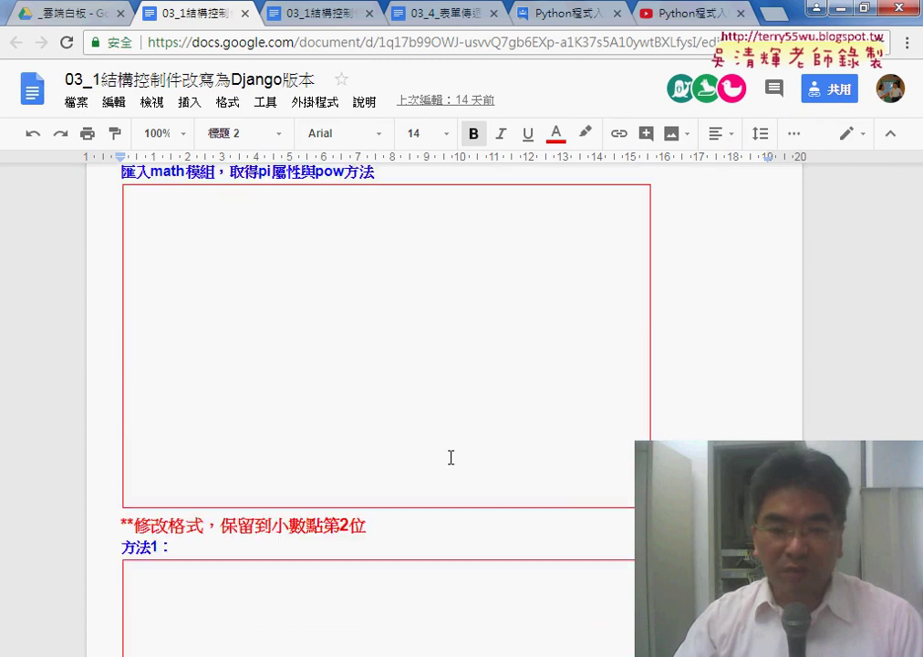
pyautogui.scroll(-1, 449, 457)
pyautogui.scroll(-4, 448, 457)
pyautogui.scroll(-5, 448, 457)
pyautogui.scroll(-5, 449, 457)
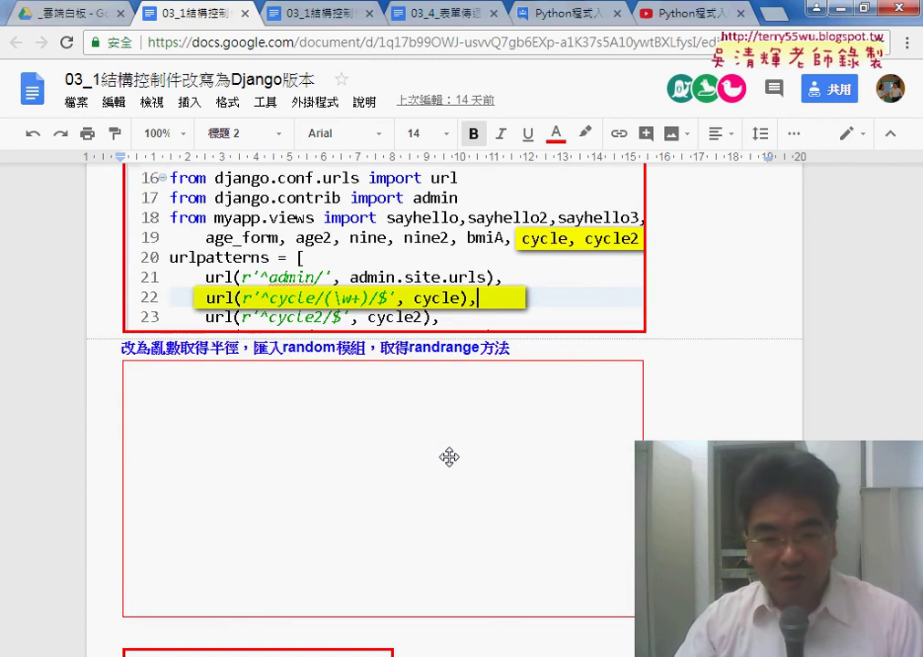
pyautogui.scroll(5, 449, 457)
pyautogui.scroll(1, 448, 456)
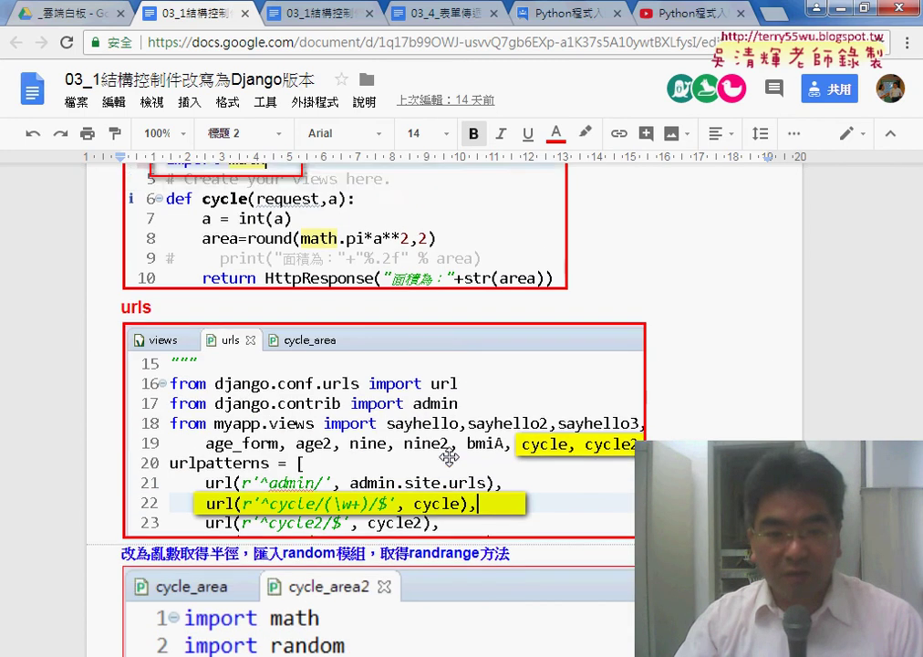
pyautogui.scroll(6, 449, 457)
pyautogui.scroll(5, 448, 457)
pyautogui.scroll(6, 449, 457)
pyautogui.scroll(2, 449, 457)
pyautogui.scroll(1, 450, 456)
pyautogui.scroll(1, 451, 457)
pyautogui.scroll(1, 451, 456)
pyautogui.scroll(1, 448, 456)
pyautogui.scroll(1, 449, 456)
pyautogui.scroll(3, 341, 300)
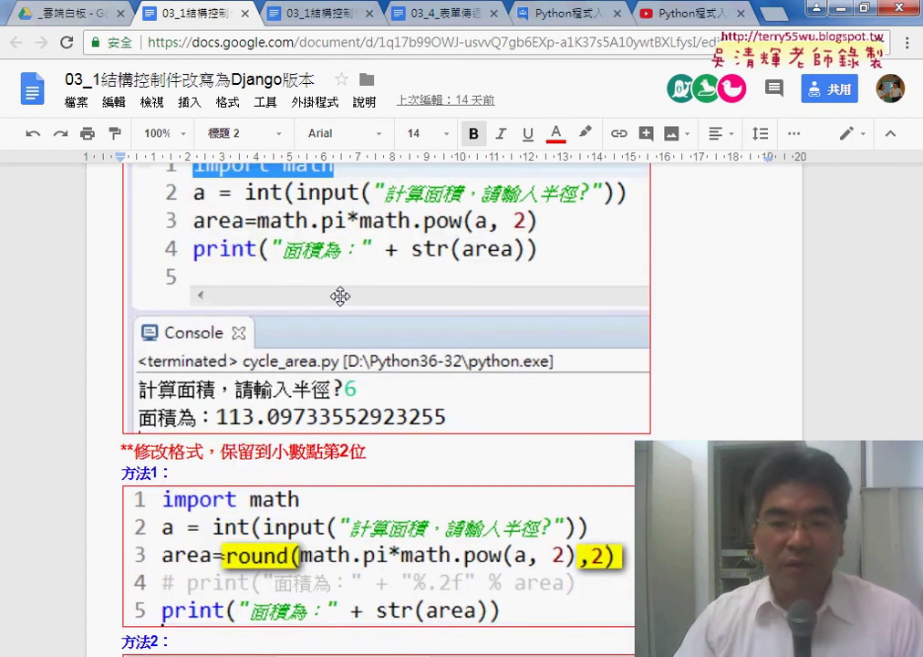
pyautogui.scroll(1, 341, 300)
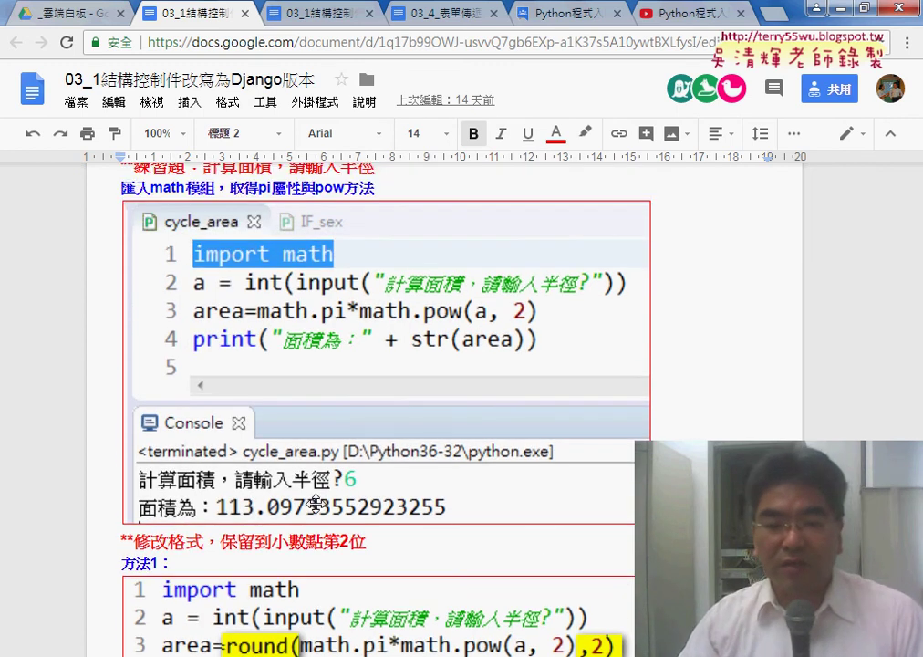
pyautogui.moveTo(366, 542); pyautogui.dragTo(133, 542)
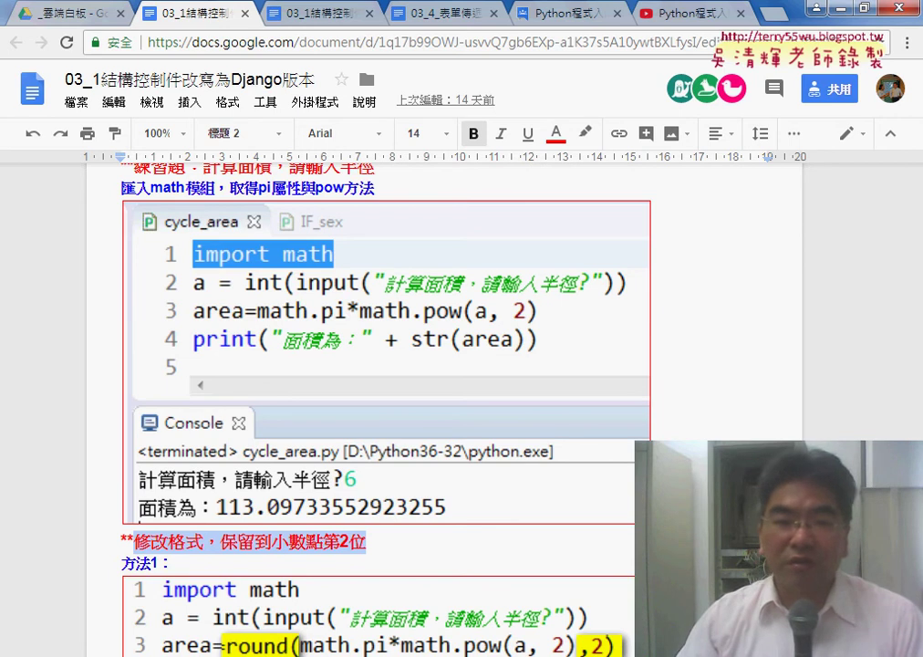
pyautogui.scroll(-1, 383, 410)
pyautogui.scroll(-4, 383, 411)
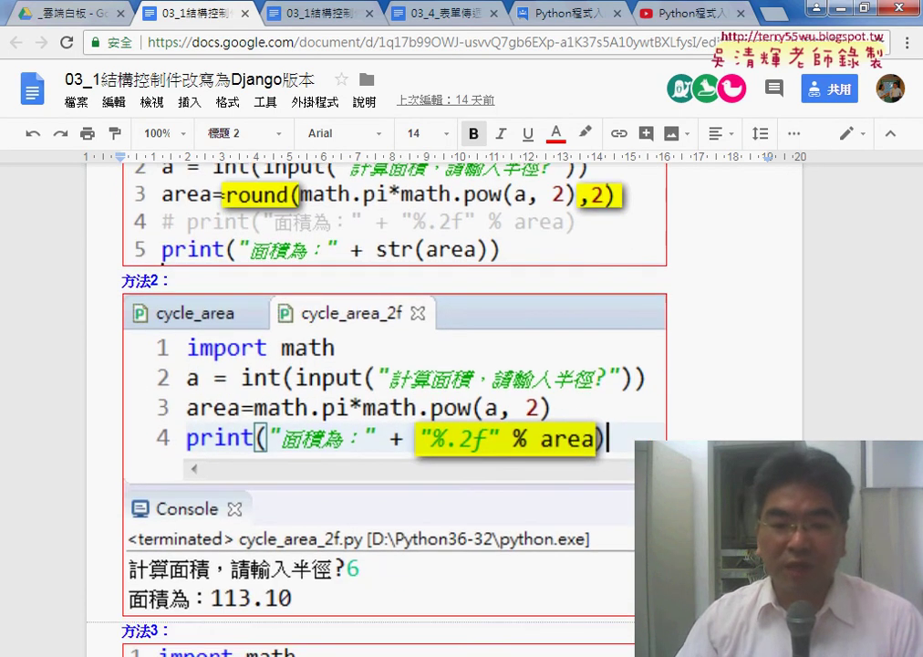
pyautogui.scroll(-2, 383, 410)
pyautogui.scroll(-1, 382, 410)
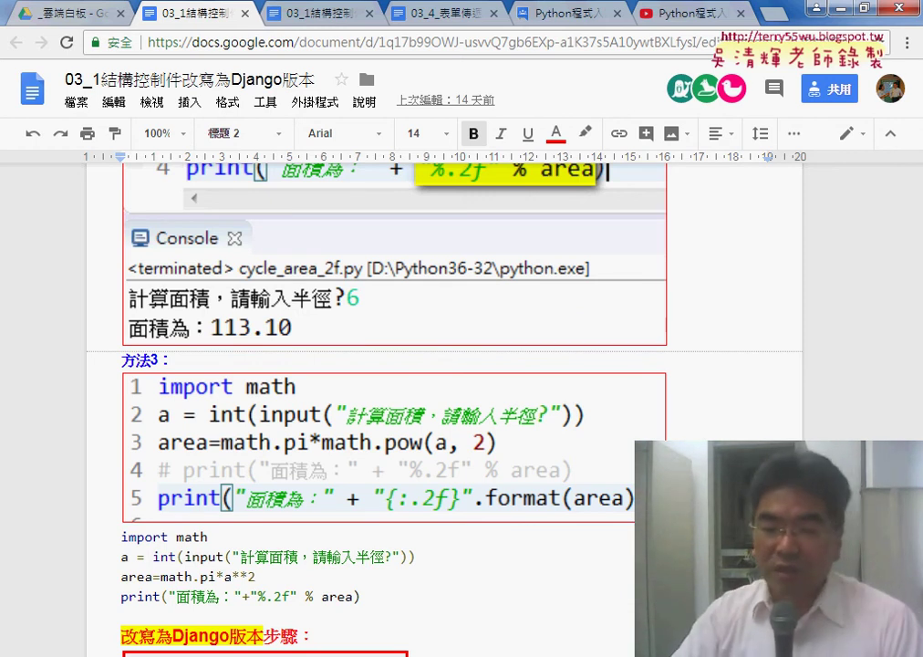
pyautogui.scroll(-3, 364, 365)
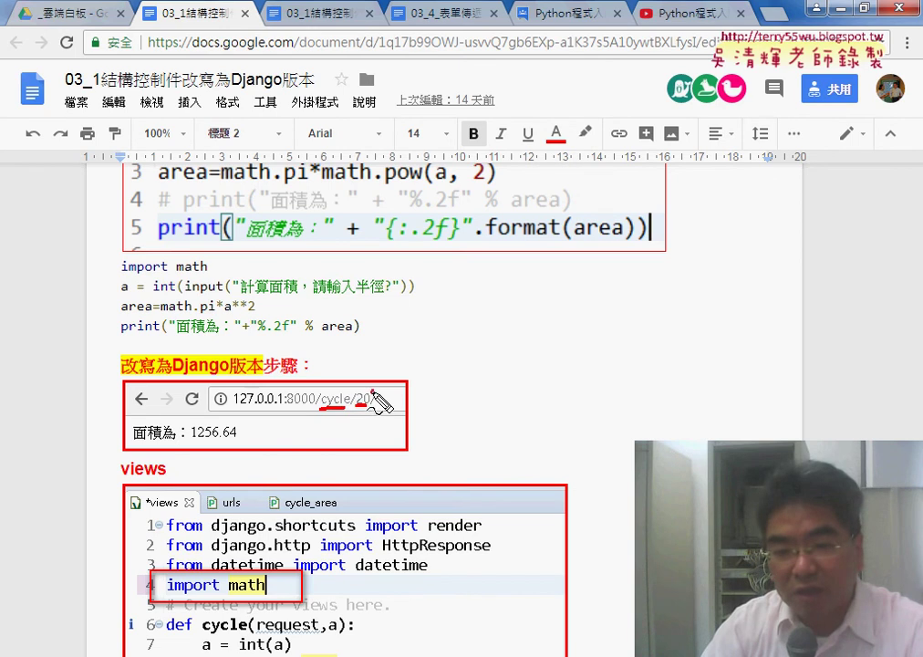
# Step: Briefly mark the 1256.64 result in the notes, then switch to Eclipse showing urls.py
pyautogui.moveTo(183, 448); pyautogui.dragTo(239, 445)
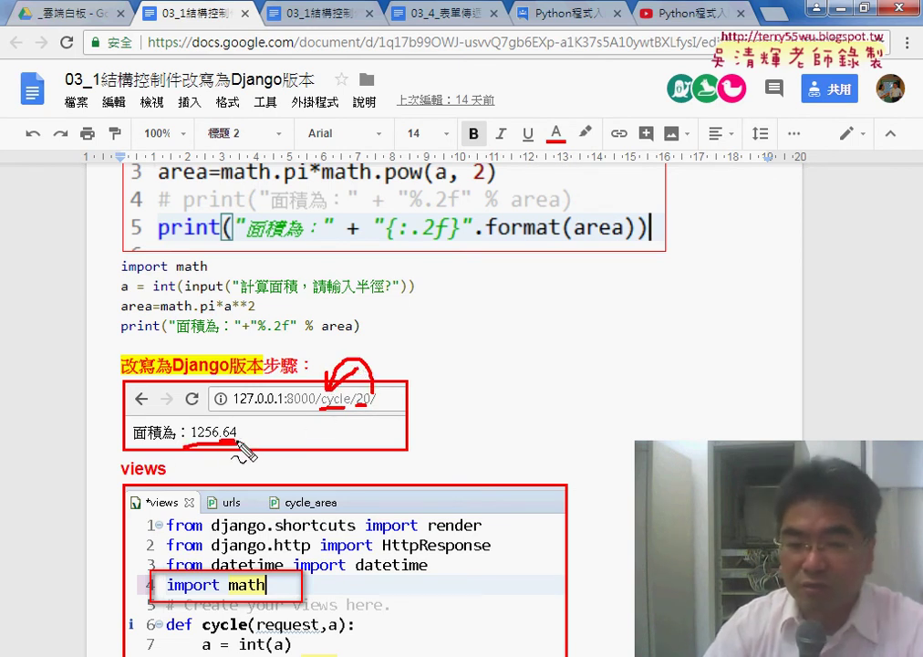
pyautogui.press('Escape')
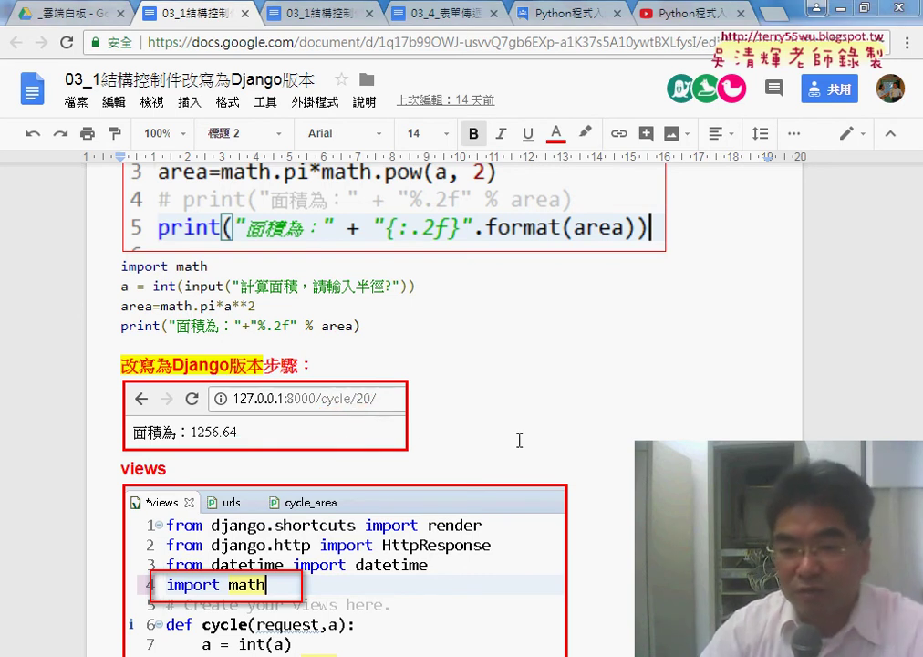
pyautogui.scroll(-1, 623, 498)
pyautogui.scroll(-3, 623, 498)
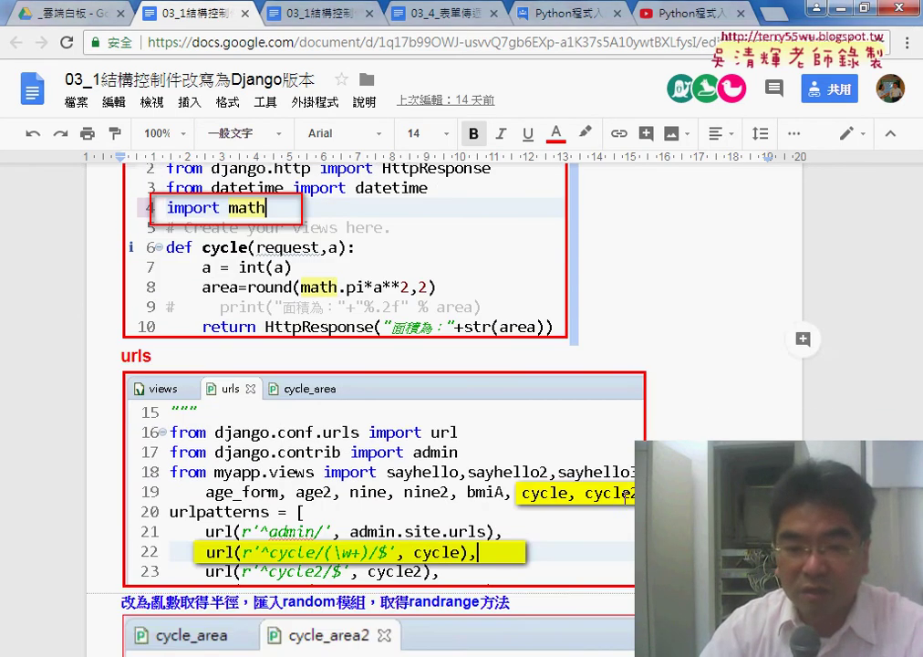
pyautogui.scroll(-3, 623, 498)
pyautogui.scroll(-2, 623, 498)
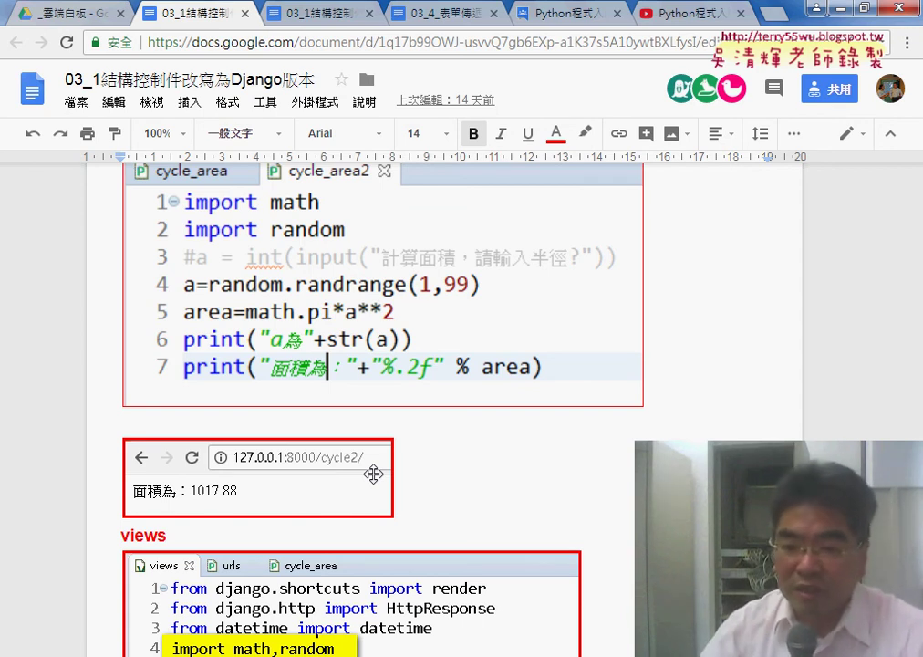
pyautogui.scroll(2, 373, 474)
pyautogui.scroll(2, 373, 473)
pyautogui.scroll(1, 378, 474)
pyautogui.scroll(2, 387, 474)
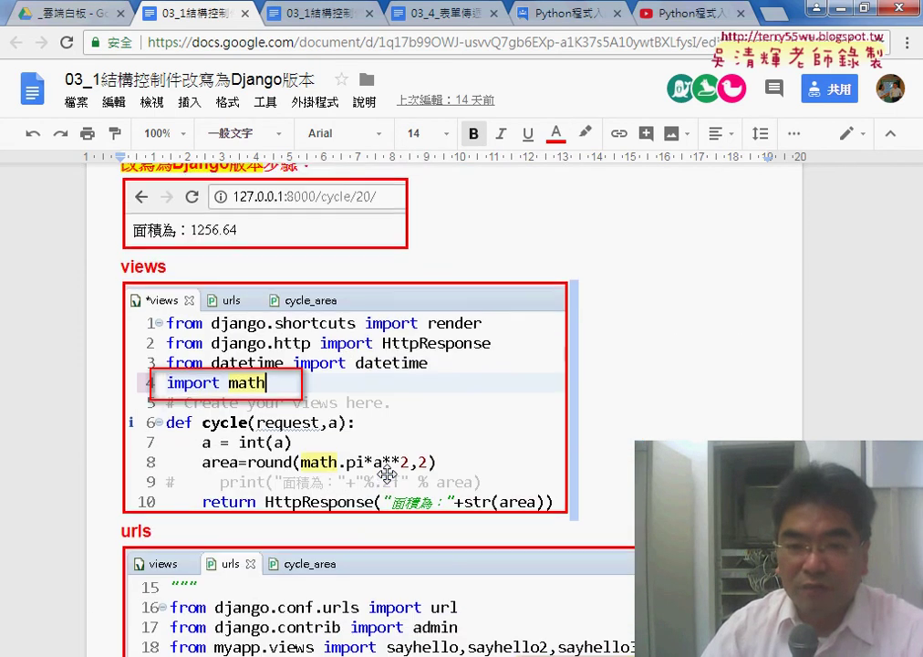
pyautogui.scroll(5, 386, 473)
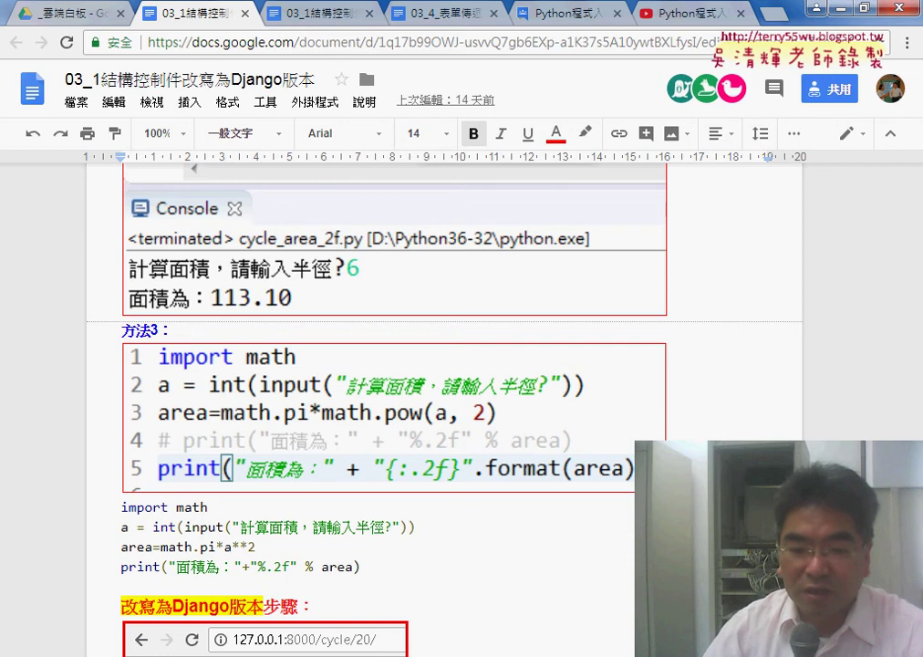
pyautogui.hotkey('alt', 'Tab')
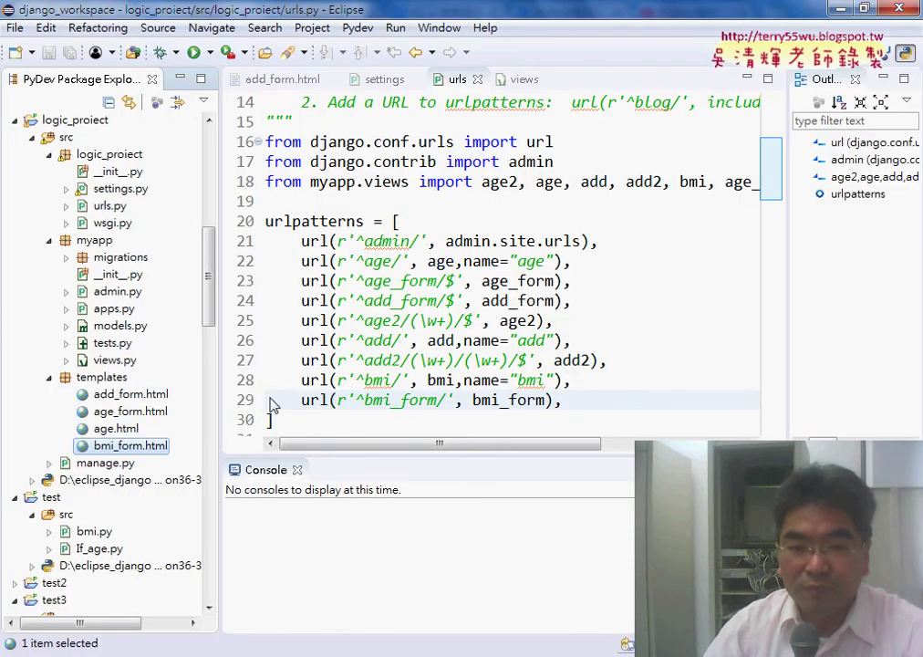
# Step: Select testOK's src folder and start, then cancel, a new PyDev module
pyautogui.moveTo(215, 299); pyautogui.dragTo(208, 182)
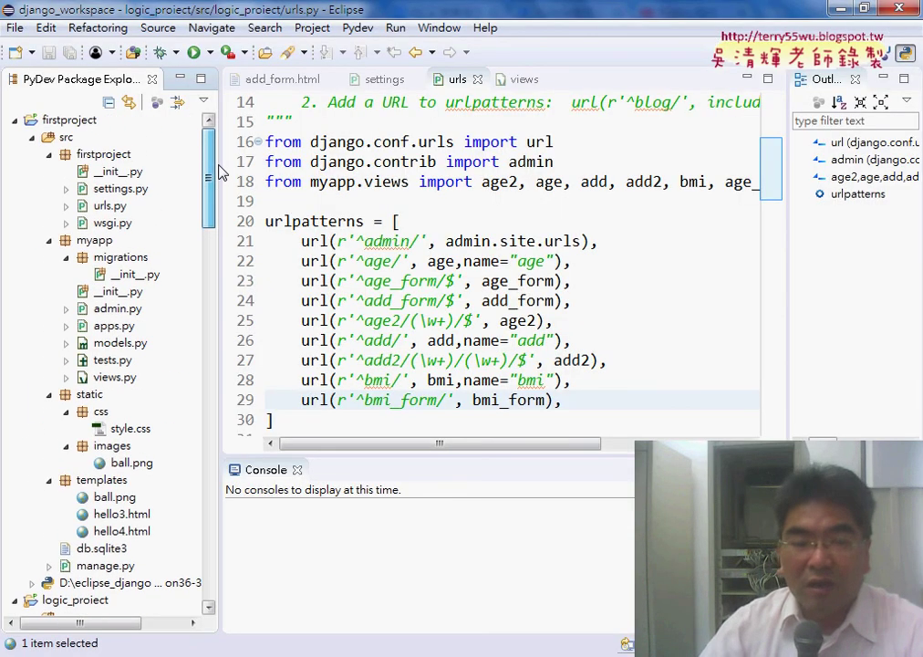
pyautogui.click(68, 119)
pyautogui.moveTo(209, 165); pyautogui.dragTo(217, 369)
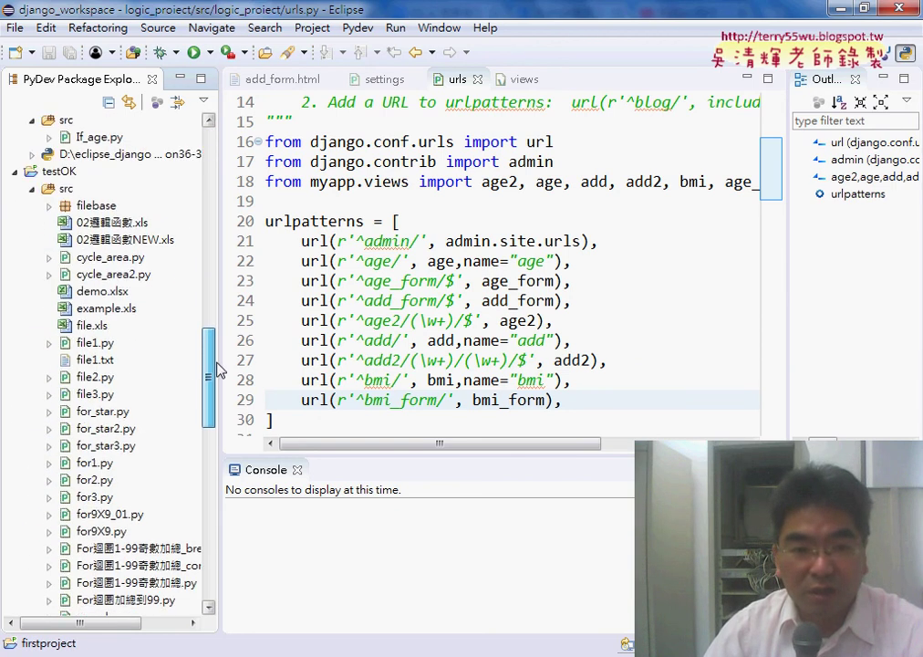
pyautogui.click(65, 190)
pyautogui.rightClick(65, 190)
pyautogui.moveTo(108, 201)
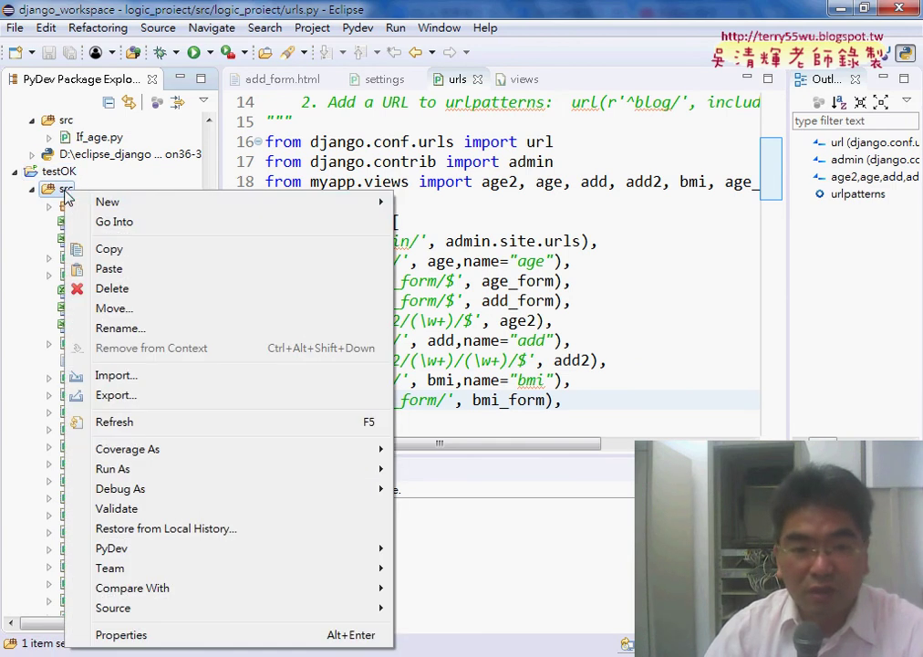
pyautogui.click(445, 274)
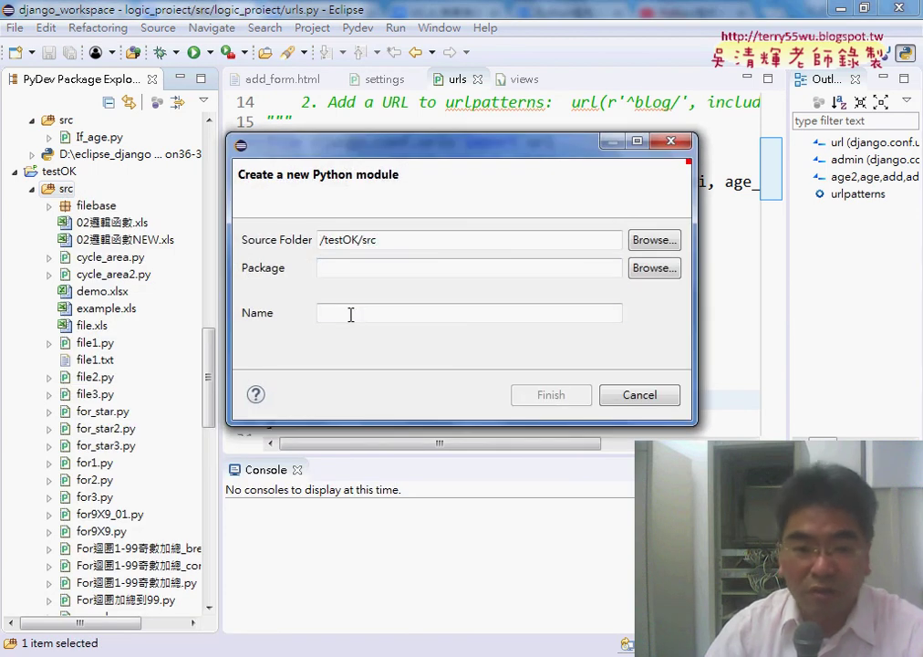
pyautogui.click(350, 314)
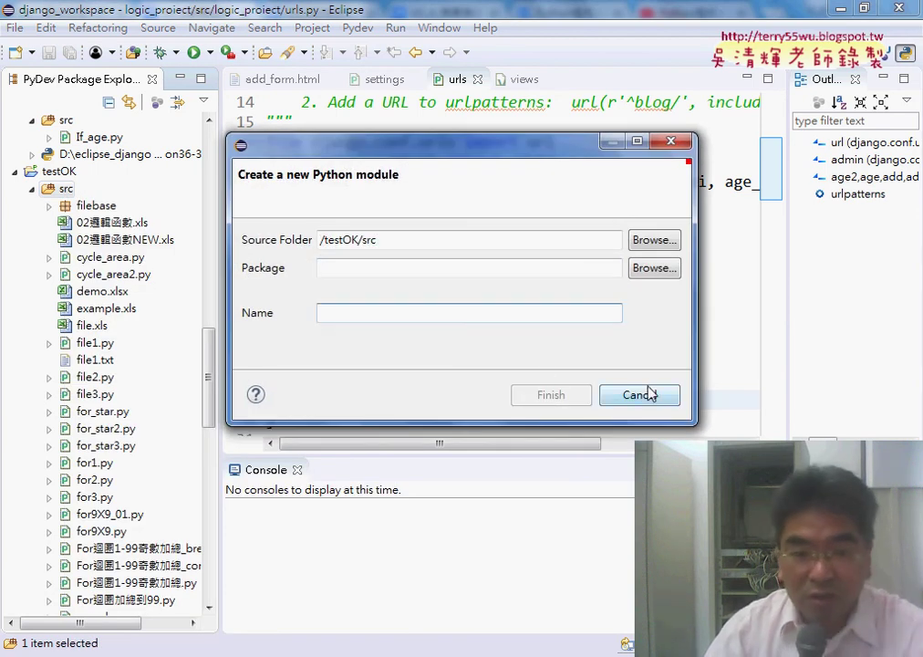
pyautogui.click(642, 394)
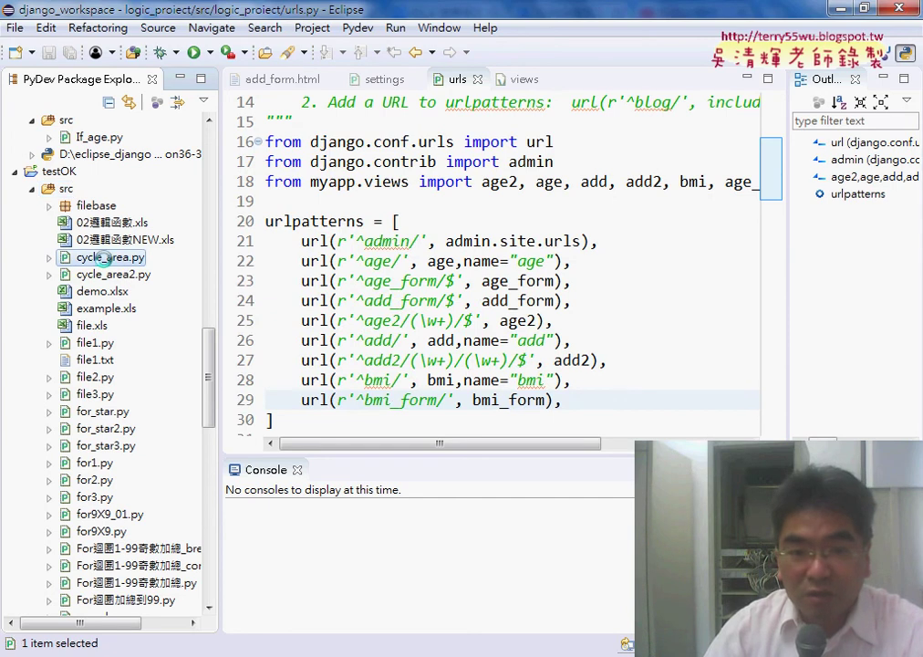
# Step: Open cycle_area.py, select all its code, and return to the lecture notes
pyautogui.doubleClick(103, 258)
pyautogui.hotkey('ctrl', 'a')
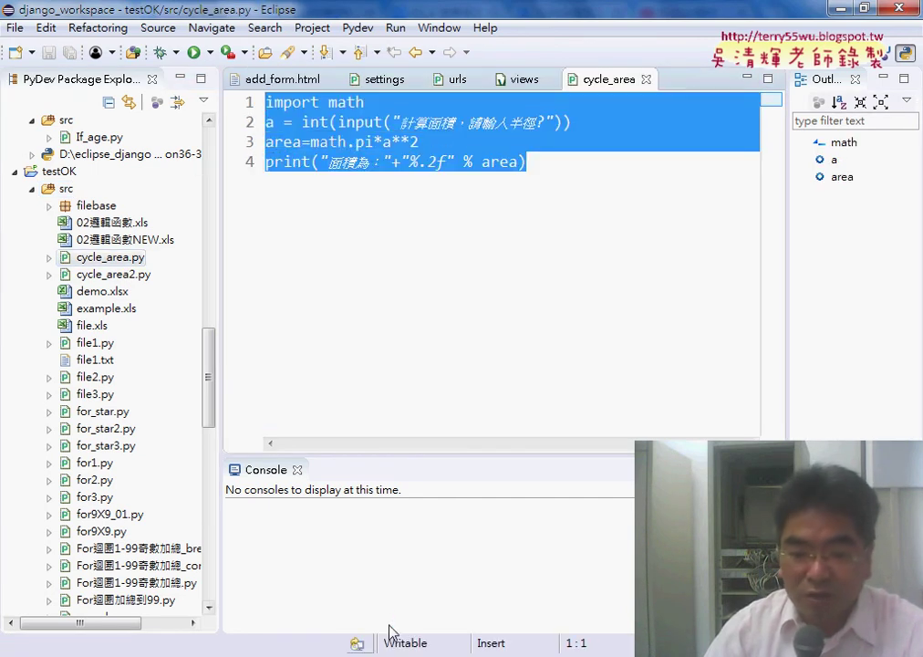
pyautogui.hotkey('alt', 'Tab')
# Step: Paste the four-line cycle_area code from the notes into cycle_area.py and run it as Python Run
pyautogui.moveTo(335, 569)
pyautogui.mouseDown()
pyautogui.moveTo(41, 519)
pyautogui.moveTo(158, 519)
pyautogui.mouseUp()
pyautogui.hotkey('ctrl', 'c')
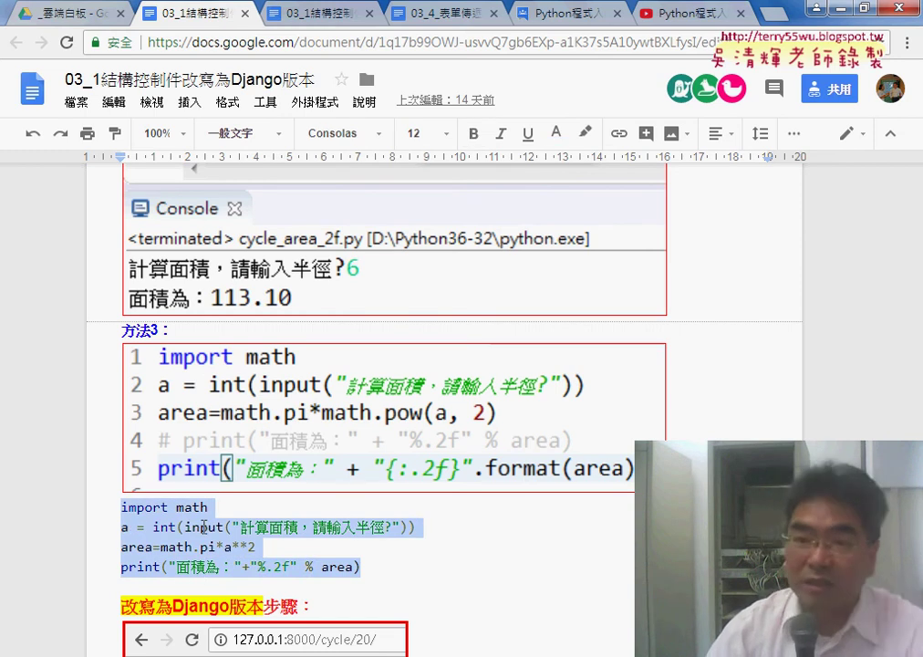
pyautogui.hotkey('alt', 'Tab')
pyautogui.hotkey('ctrl', 'v')
pyautogui.click(192, 53)
pyautogui.doubleClick(420, 136)
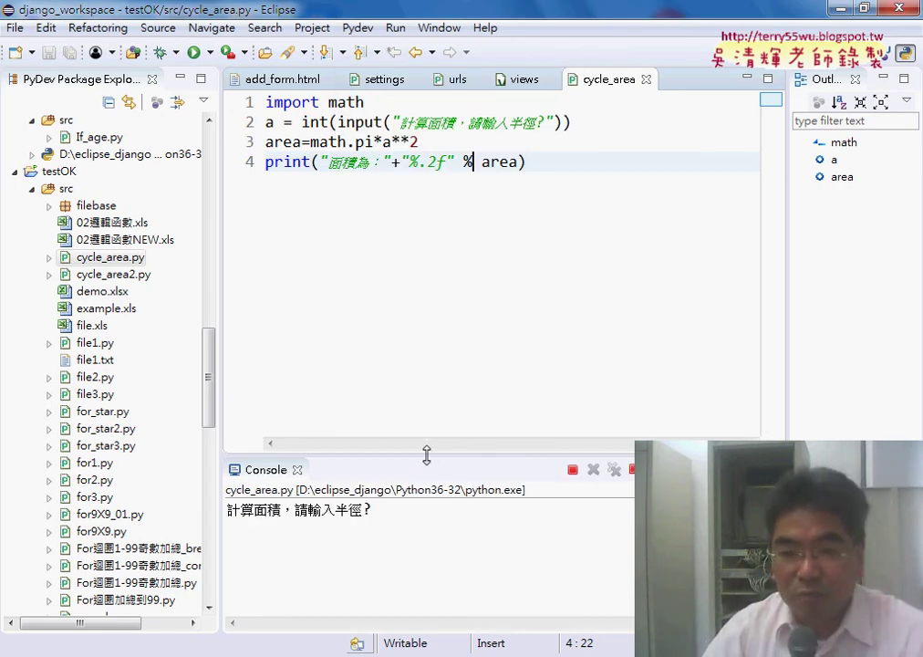
# Step: Enter radius 20 in the enlarged console and highlight the 1256.64 area result
pyautogui.moveTo(426, 454); pyautogui.dragTo(426, 199)
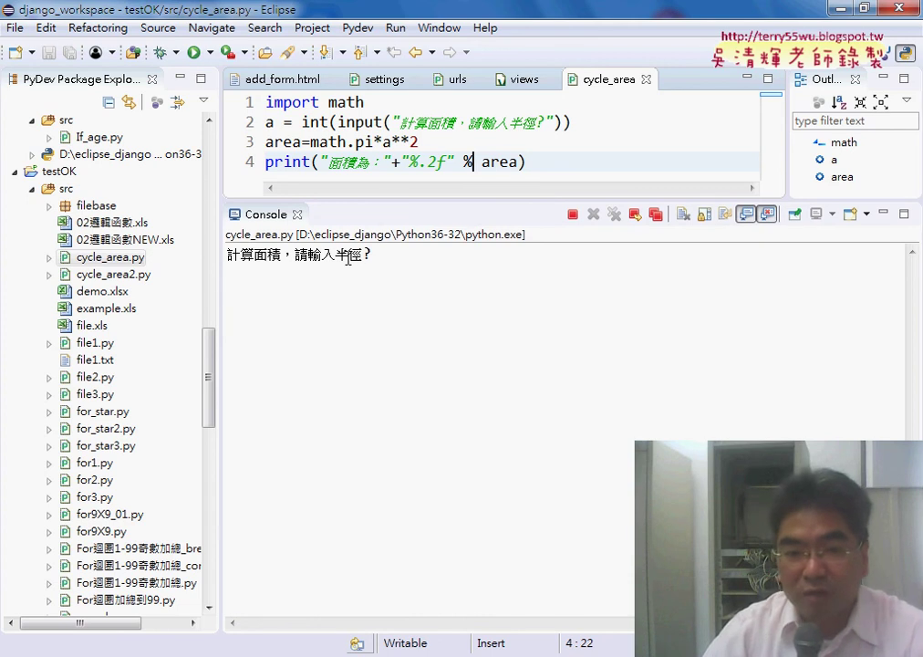
pyautogui.click(432, 258)
pyautogui.write('20')
pyautogui.press('Return')
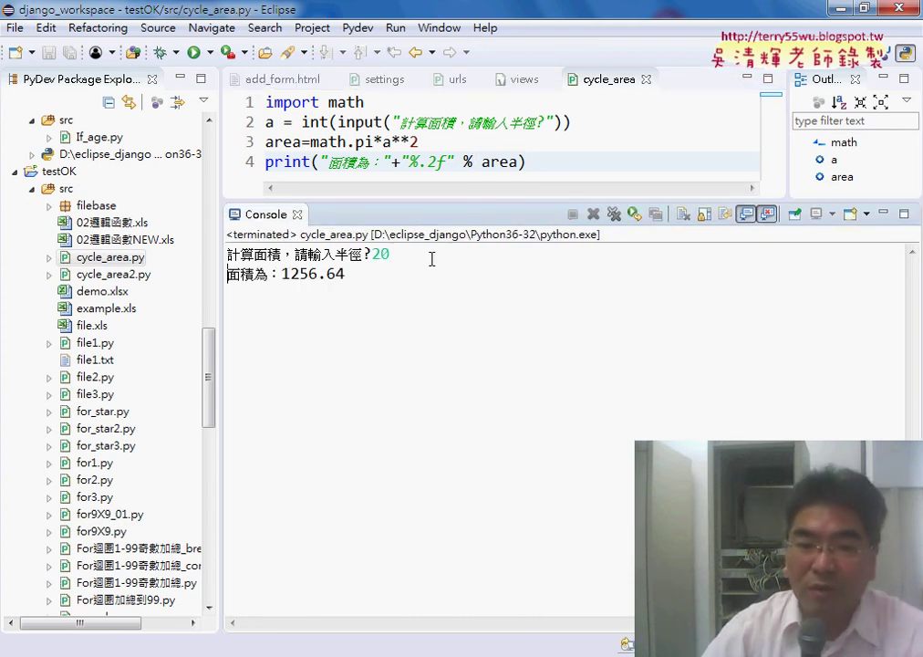
pyautogui.moveTo(342, 273); pyautogui.dragTo(281, 279)
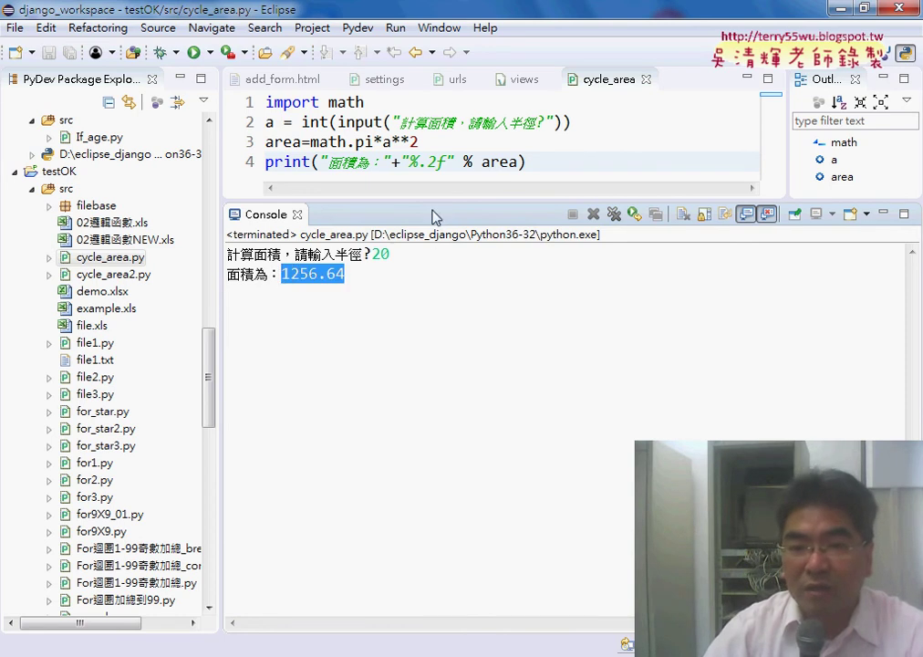
# Step: Underline input, a, math and pi in the code, then dismiss the TeamViewer popups
pyautogui.moveTo(432, 200); pyautogui.dragTo(432, 245)
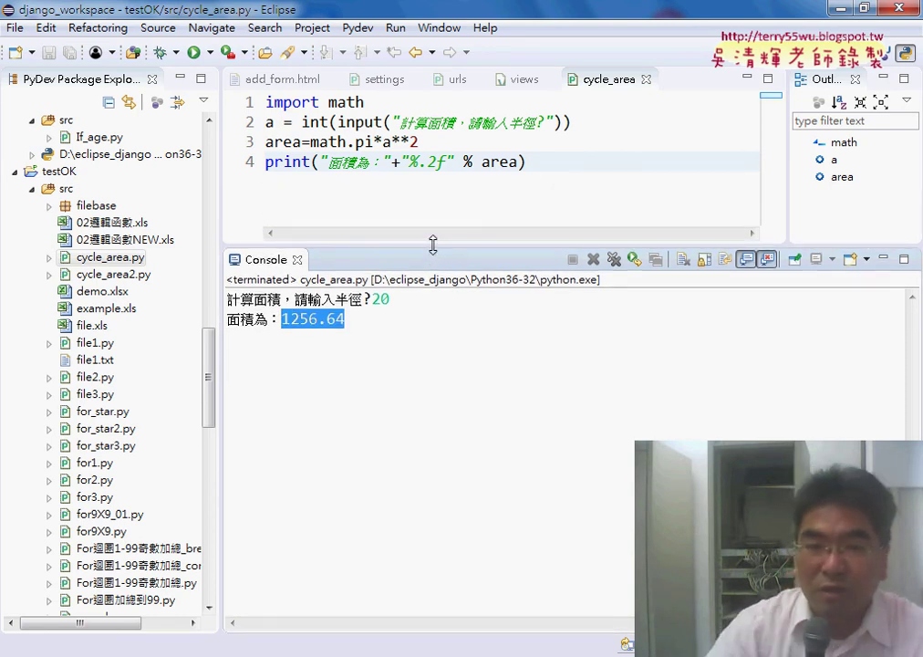
pyautogui.moveTo(335, 127)
pyautogui.mouseDown()
pyautogui.moveTo(500, 129)
pyautogui.moveTo(362, 272)
pyautogui.moveTo(395, 307)
pyautogui.moveTo(265, 141)
pyautogui.moveTo(261, 121)
pyautogui.moveTo(271, 128)
pyautogui.mouseUp()
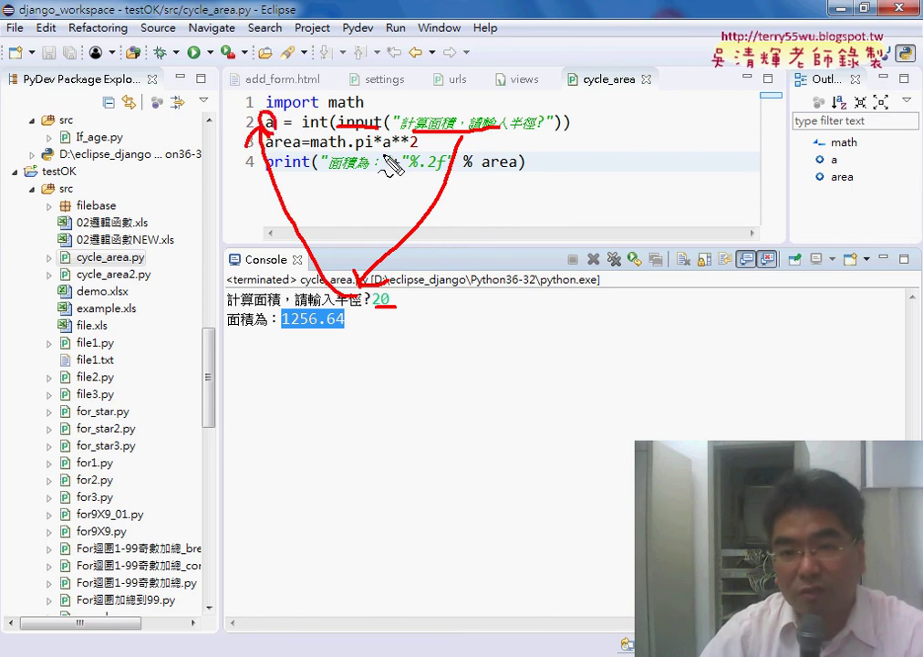
pyautogui.moveTo(380, 148); pyautogui.dragTo(395, 146)
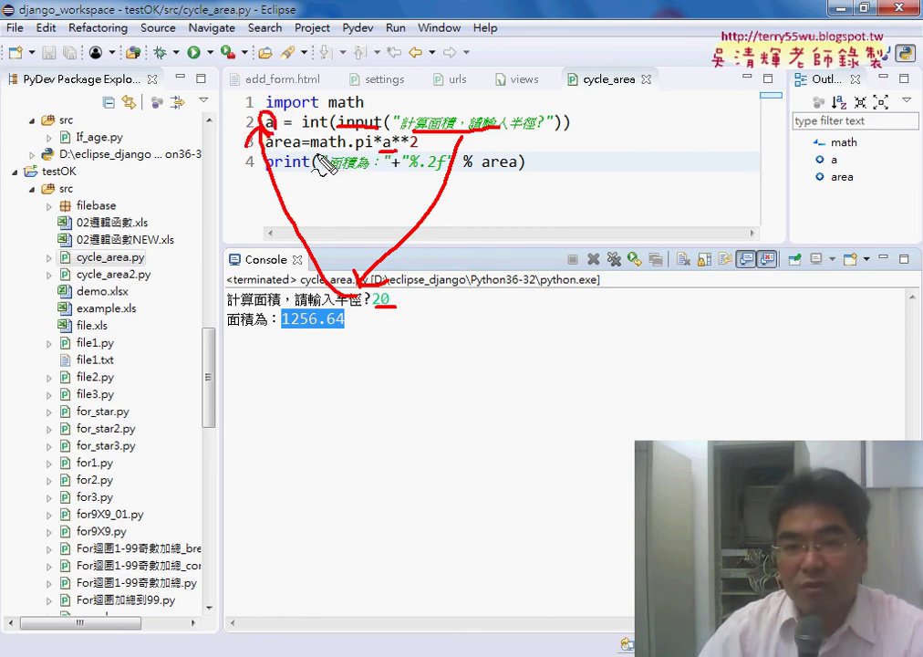
pyautogui.moveTo(330, 109); pyautogui.dragTo(363, 109)
pyautogui.moveTo(354, 152); pyautogui.dragTo(394, 153)
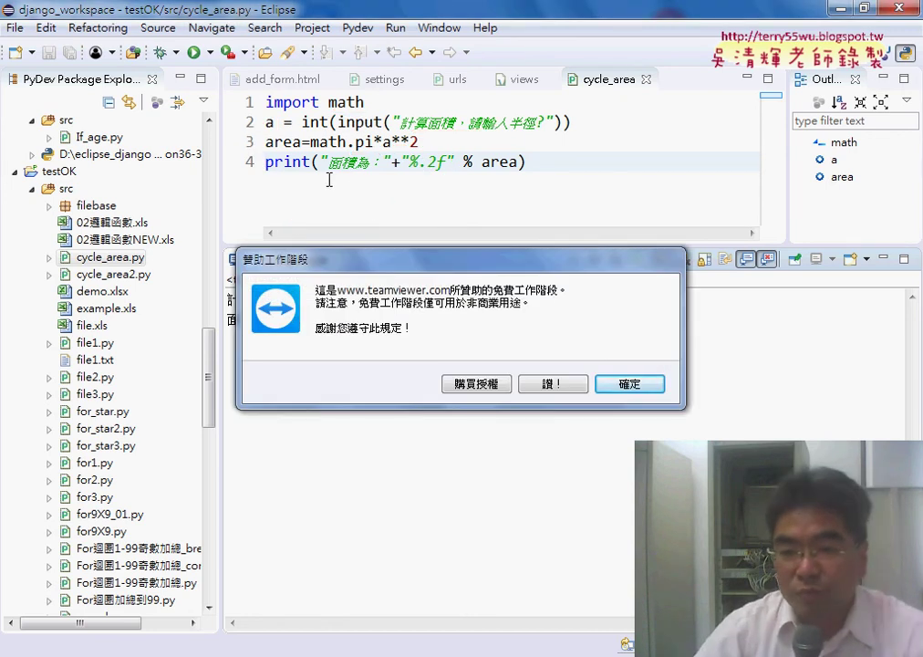
pyautogui.click(551, 384)
pyautogui.click(628, 384)
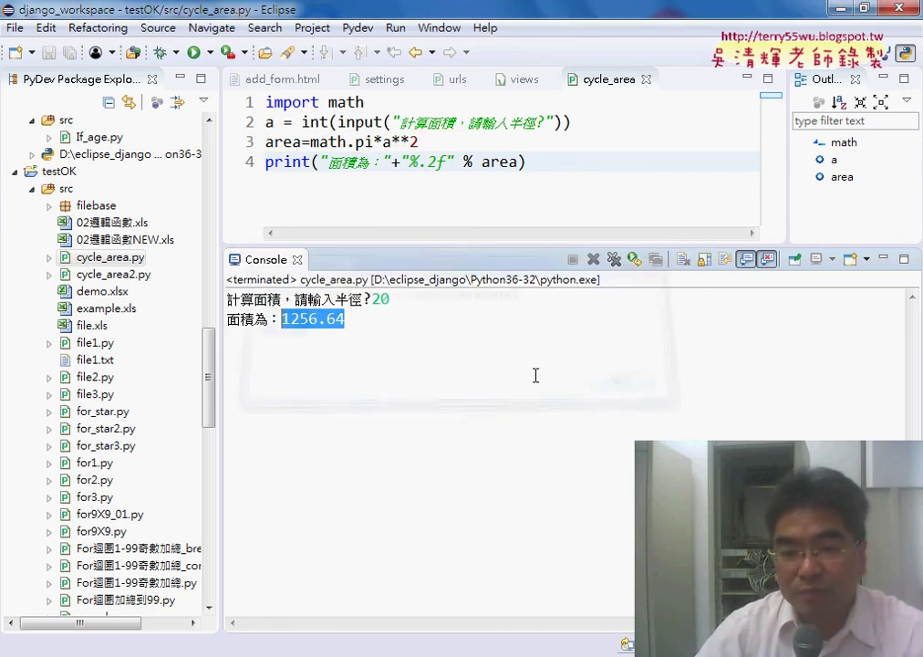
# Step: Replace the "%.2f" % formatting on line 4 with str(area)
pyautogui.click(402, 335)
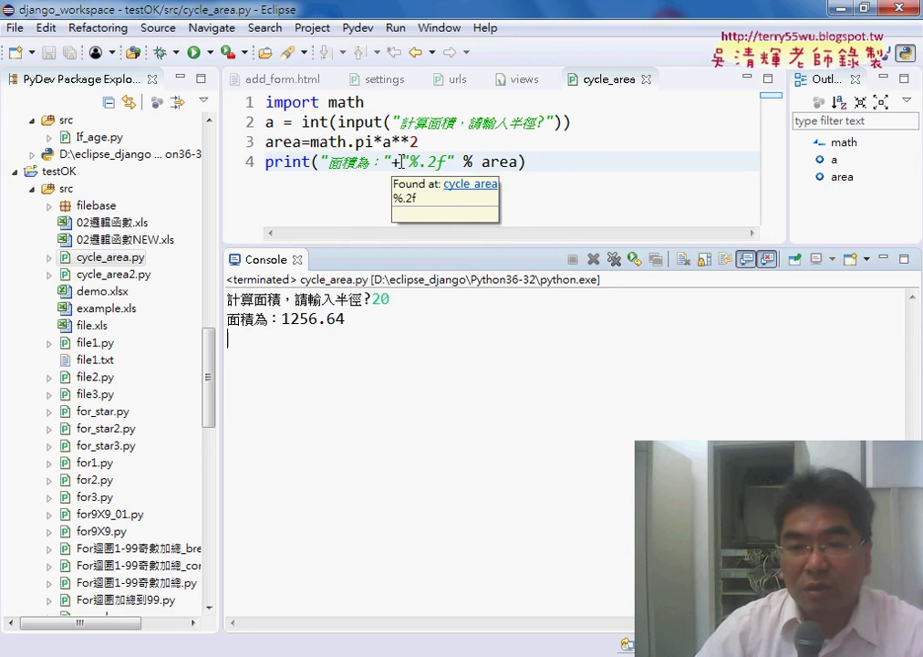
pyautogui.moveTo(402, 162); pyautogui.dragTo(475, 162)
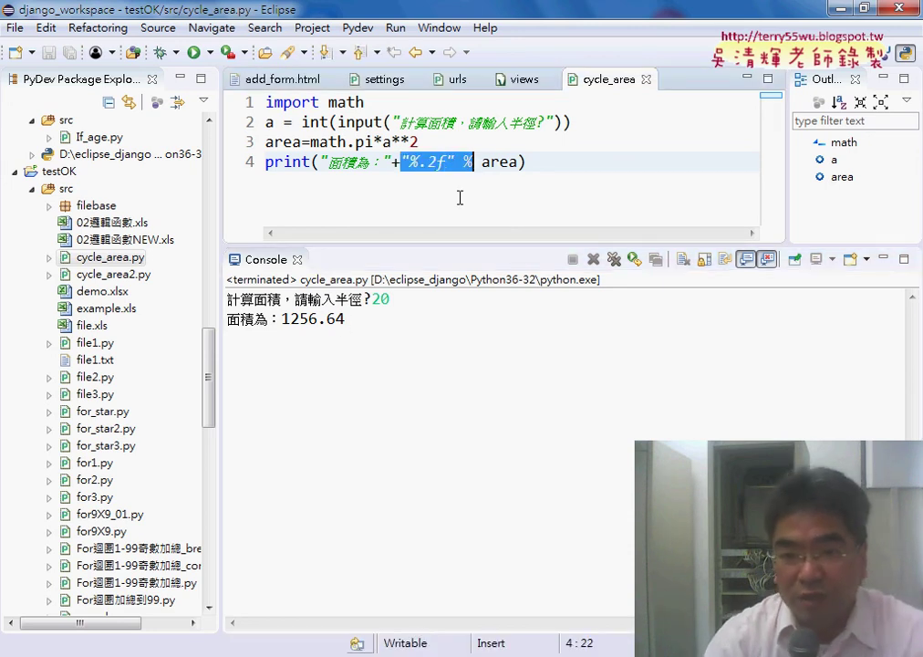
pyautogui.press('Delete')
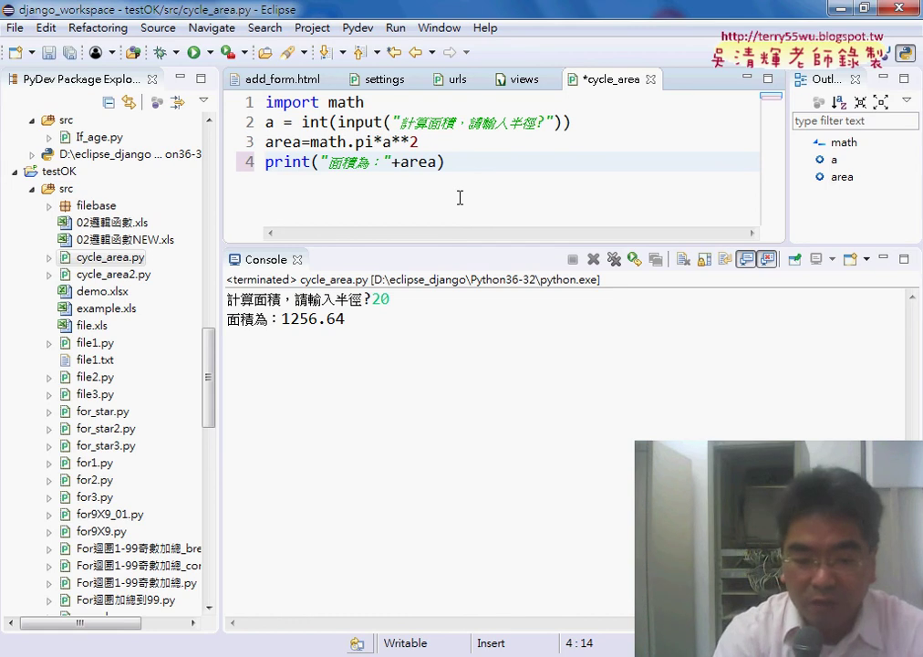
pyautogui.write('(')
pyautogui.press('BackSpace')
pyautogui.write('str(')
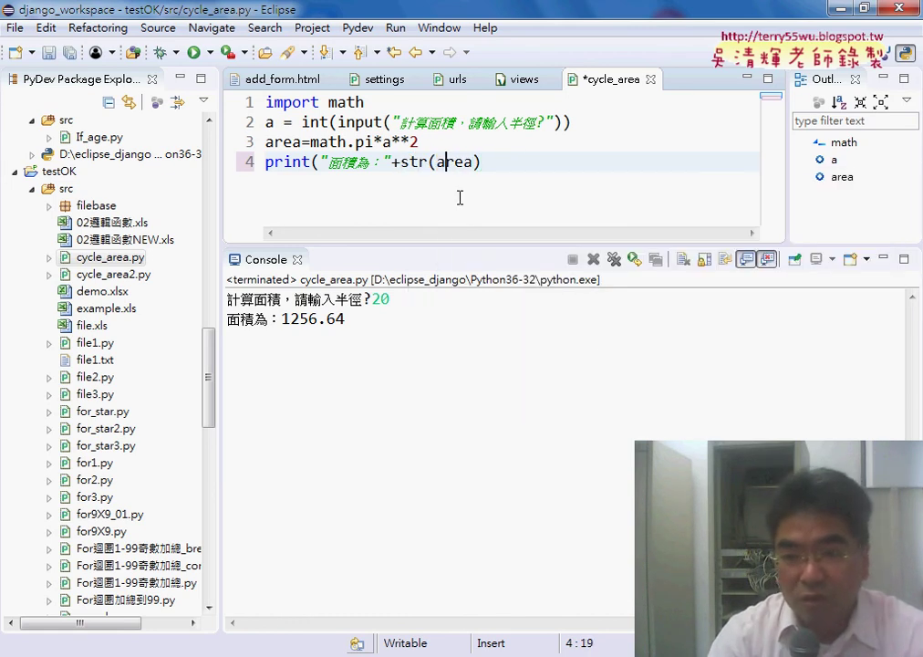
pyautogui.press('Right')
pyautogui.press('Right')
pyautogui.press('Right')
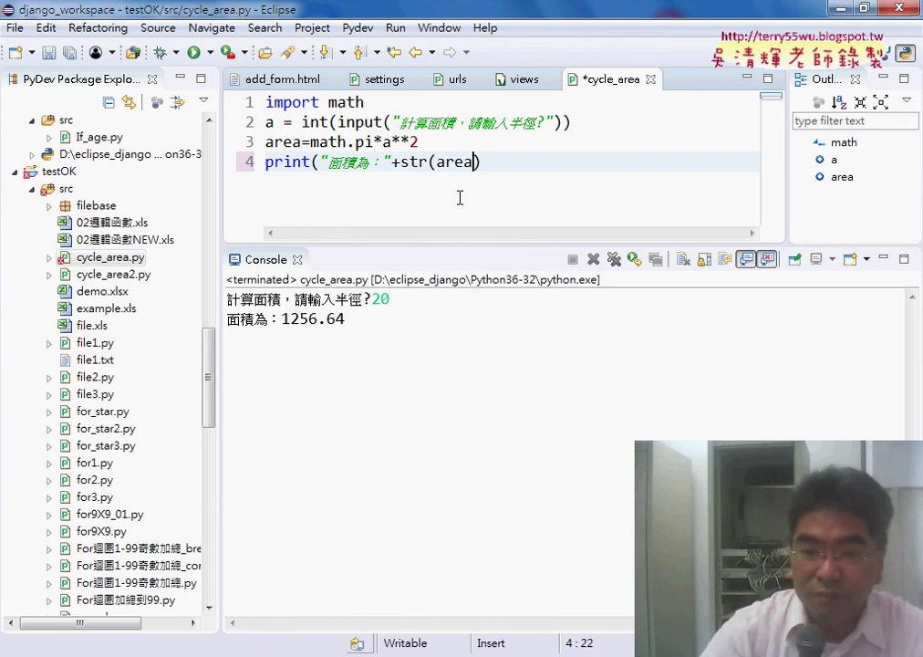
pyautogui.write(')')
# Step: Save and rerun with radius 20, showing the unrounded 1256.6370614359173
pyautogui.hotkey('ctrl', 'F11')
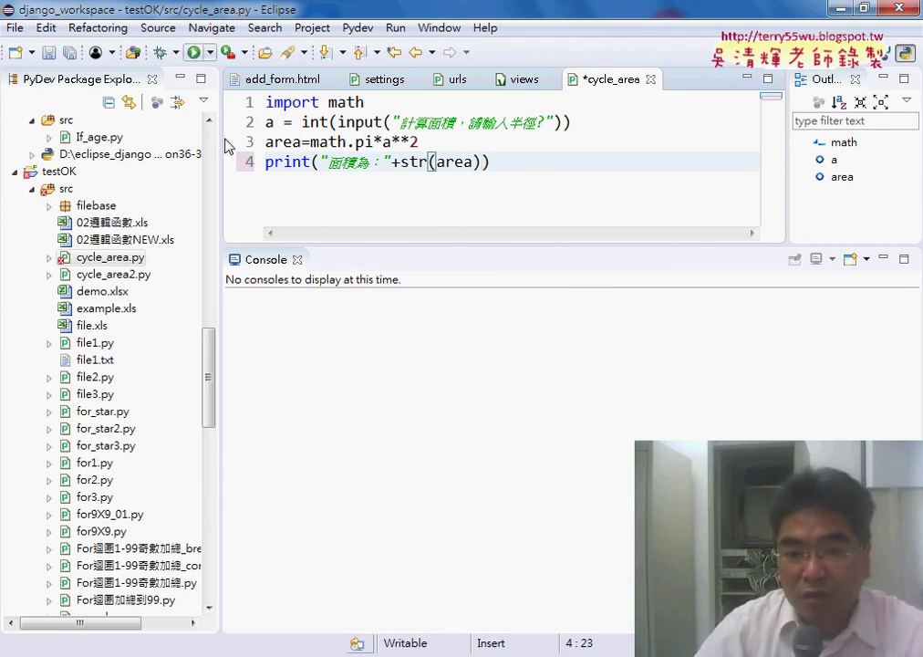
pyautogui.click(450, 411)
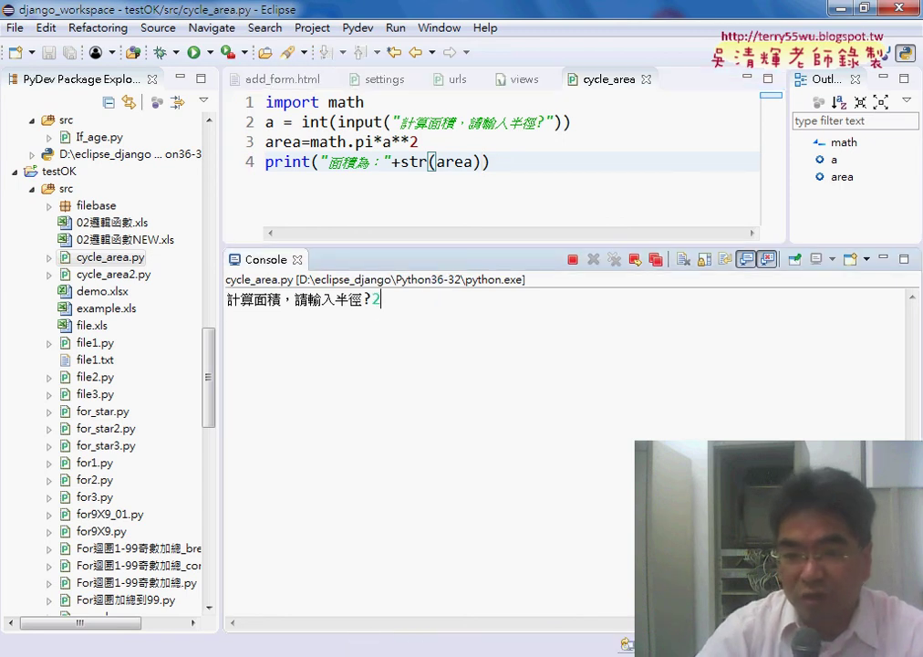
pyautogui.write('0')
pyautogui.press('Return')
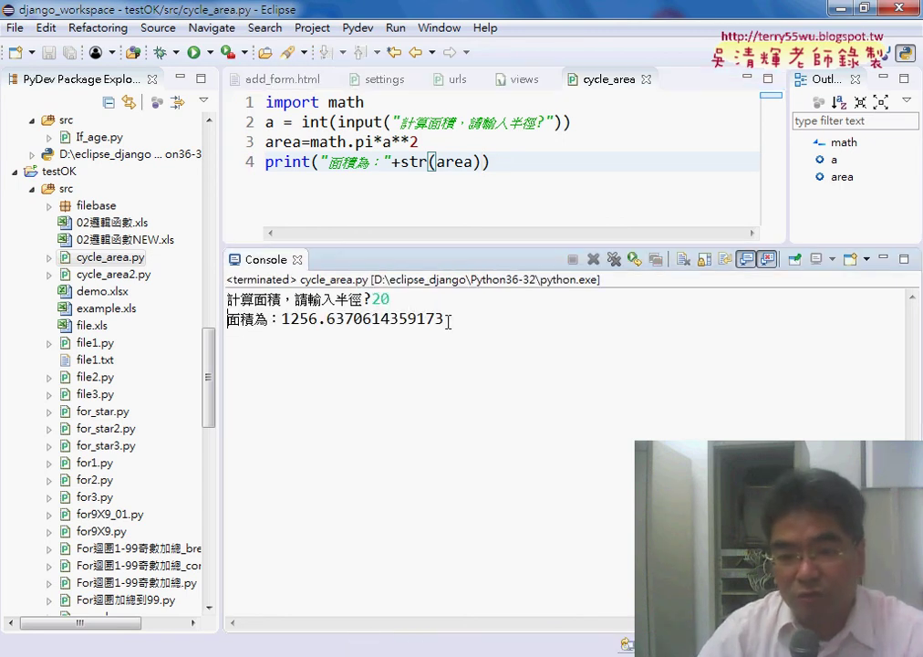
pyautogui.moveTo(448, 321); pyautogui.dragTo(343, 319)
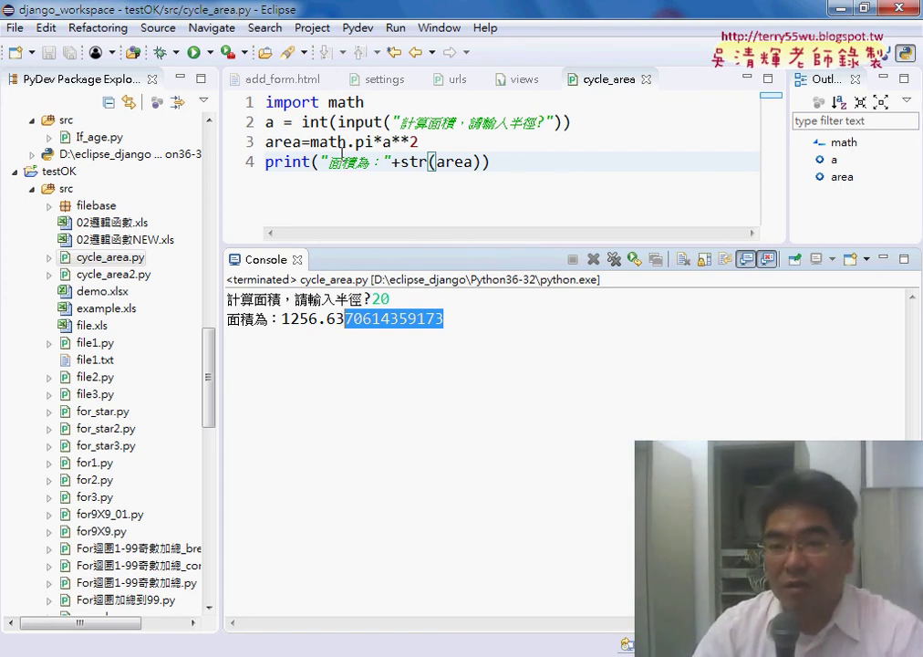
# Step: Change line 3 to area=round(math.pi*a**2,2)
pyautogui.moveTo(311, 143); pyautogui.dragTo(418, 142)
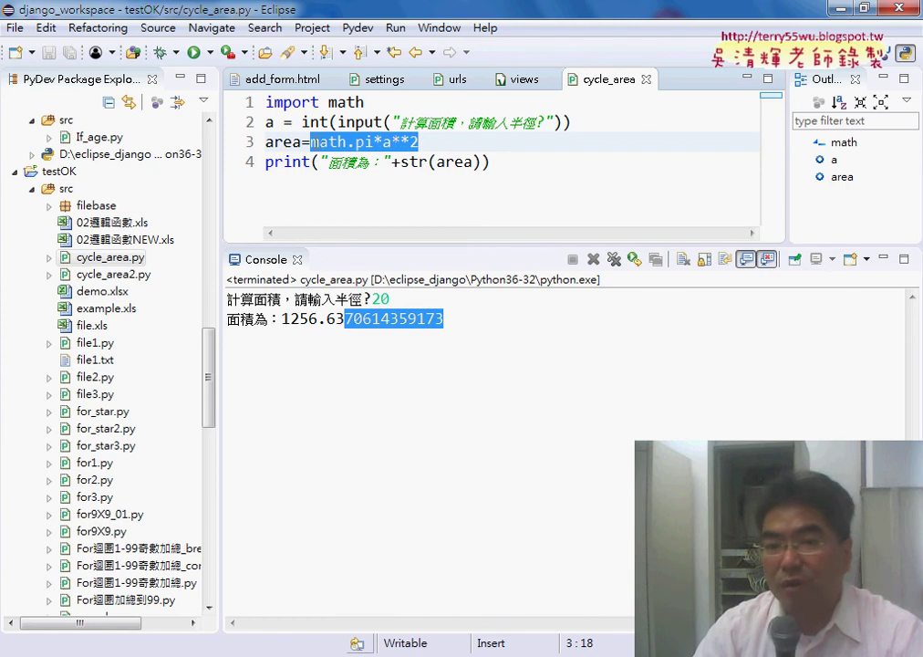
pyautogui.click(310, 142)
pyautogui.write('r')
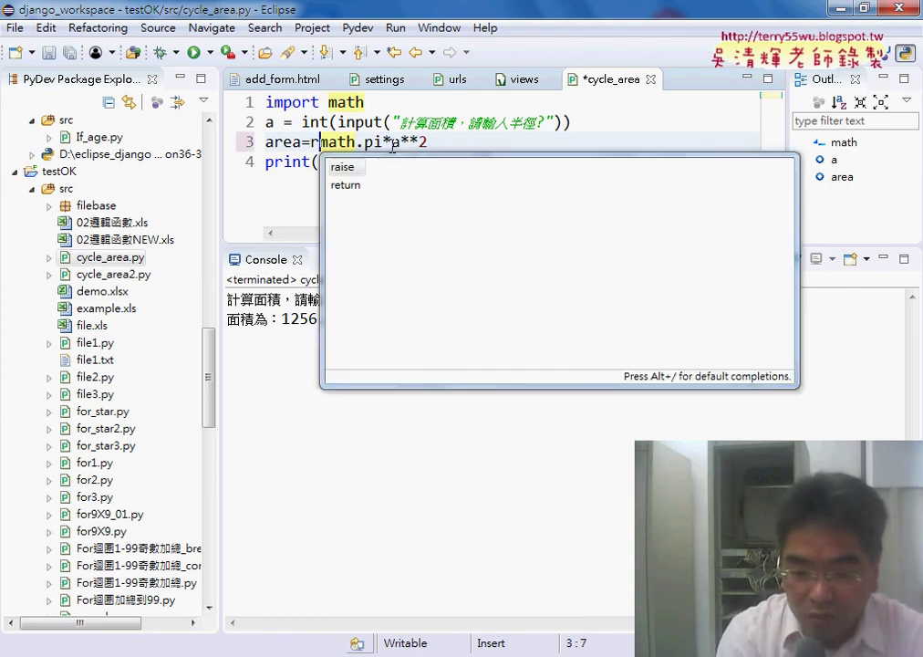
pyautogui.write('ound')
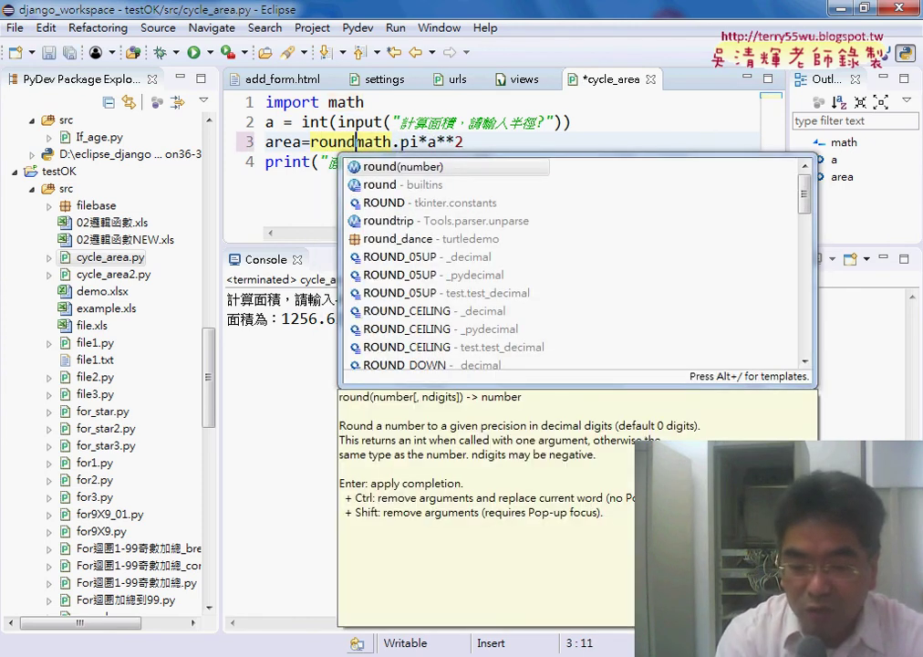
pyautogui.write('(')
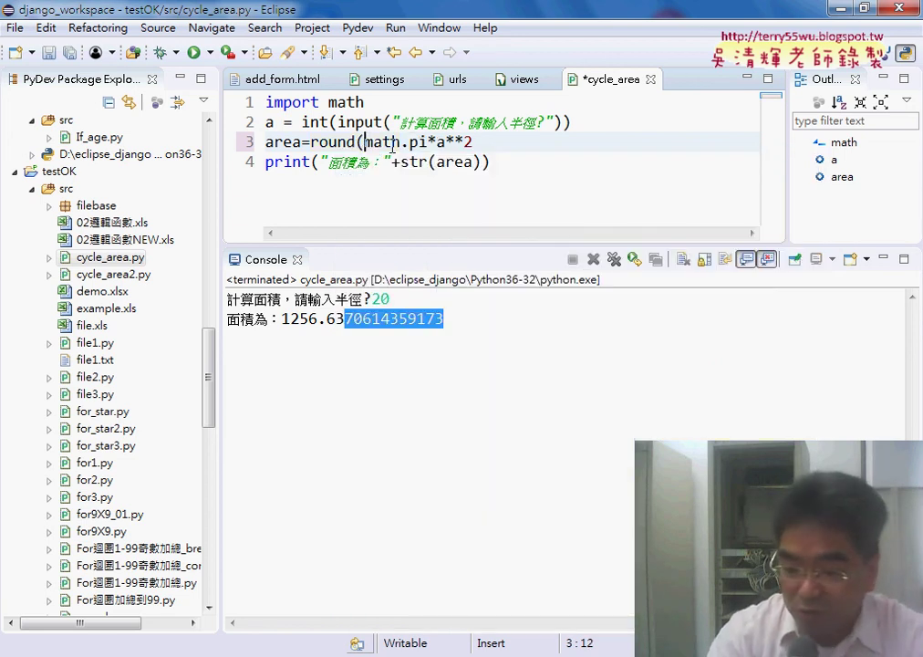
pyautogui.press('End')
pyautogui.write(',2)')
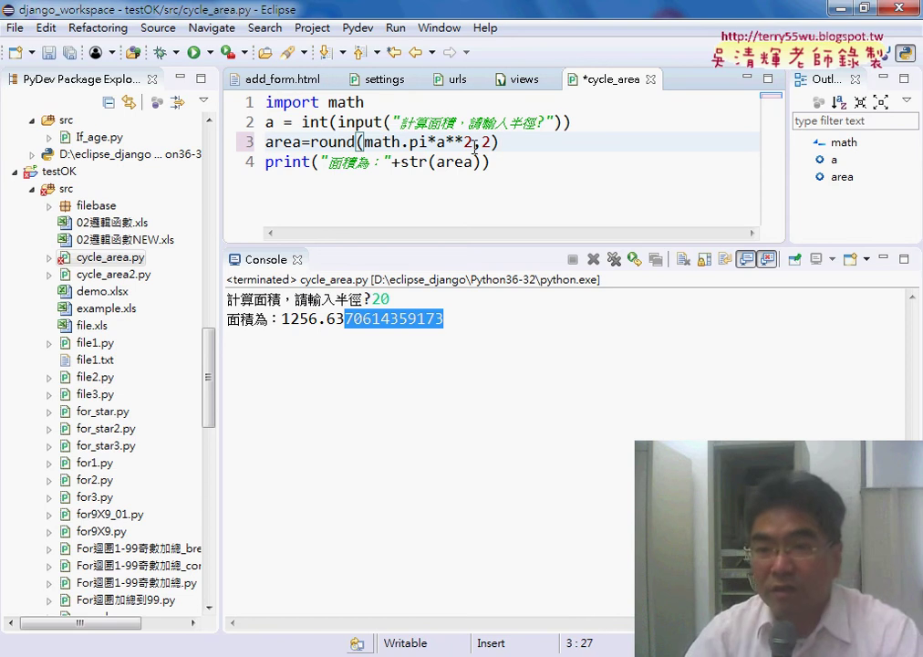
pyautogui.moveTo(498, 142); pyautogui.dragTo(312, 141)
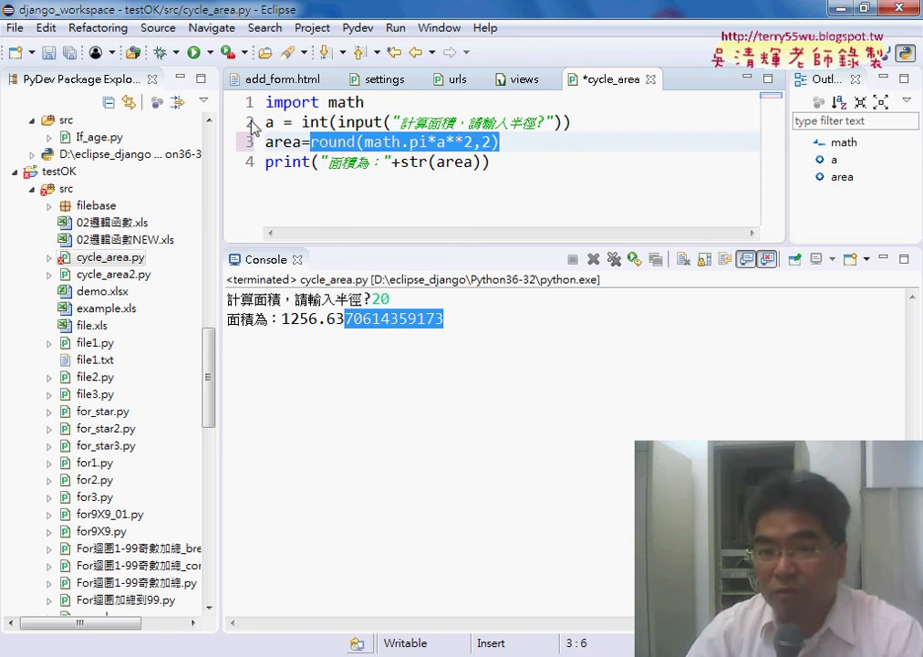
# Step: Save and run again with radius 20, printing 面積為：1256.64
pyautogui.click(161, 52)
pyautogui.click(453, 412)
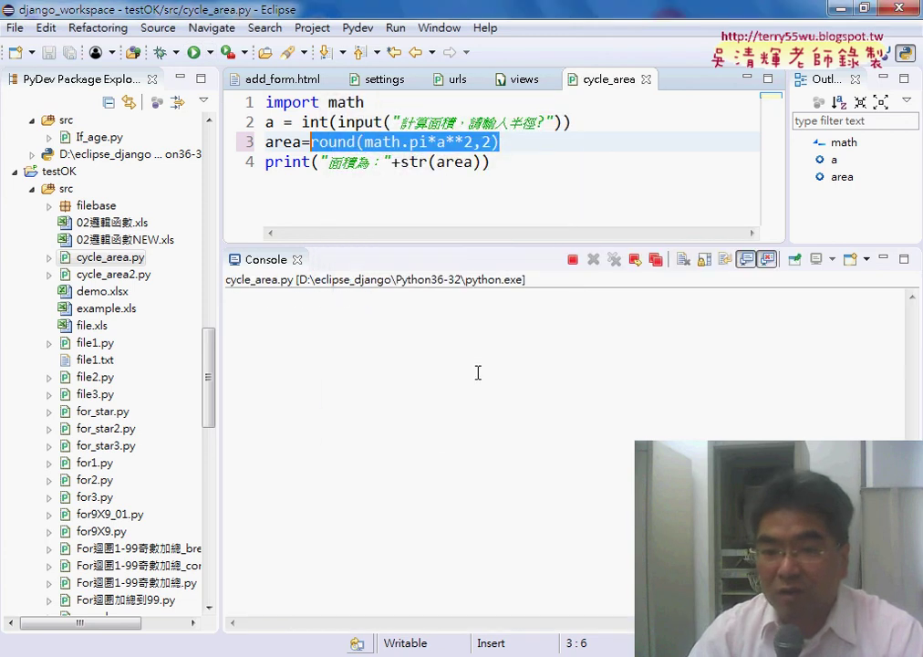
pyautogui.write('20')
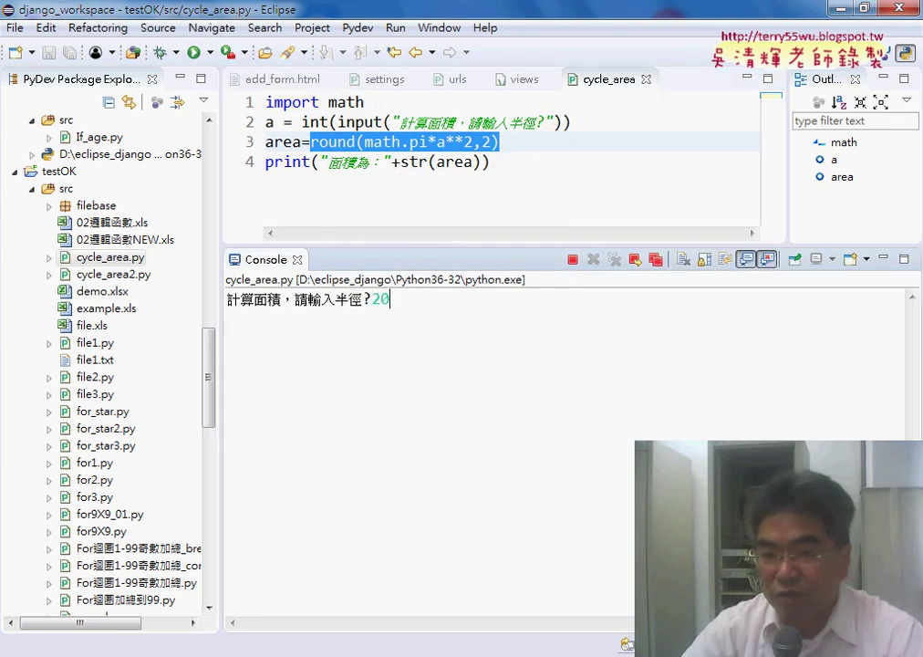
pyautogui.press('Return')
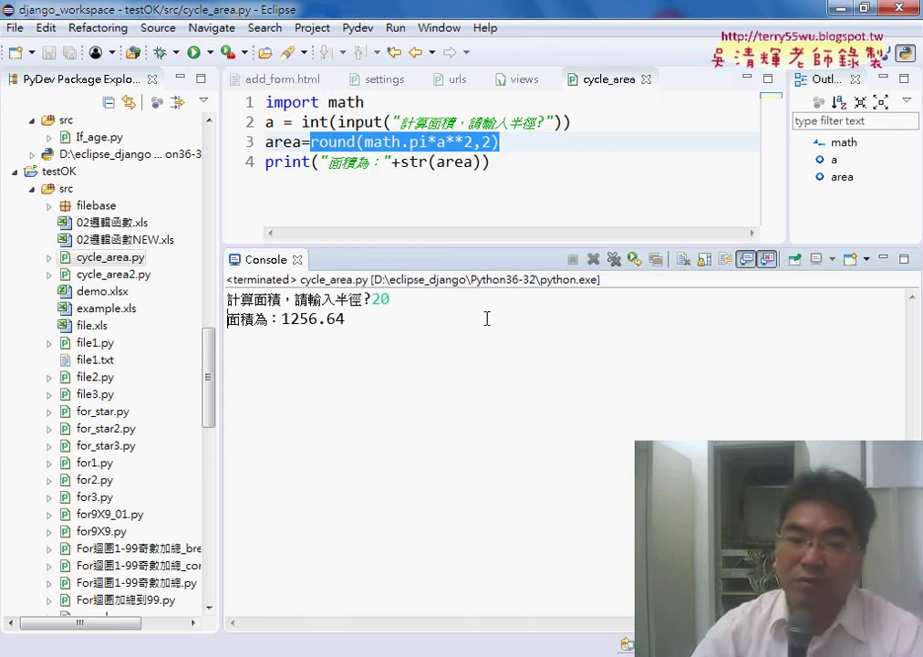
# Step: Delete round( and ,2) so line 3 reads area=math.pi*a**2 again
pyautogui.moveTo(348, 318); pyautogui.dragTo(328, 318)
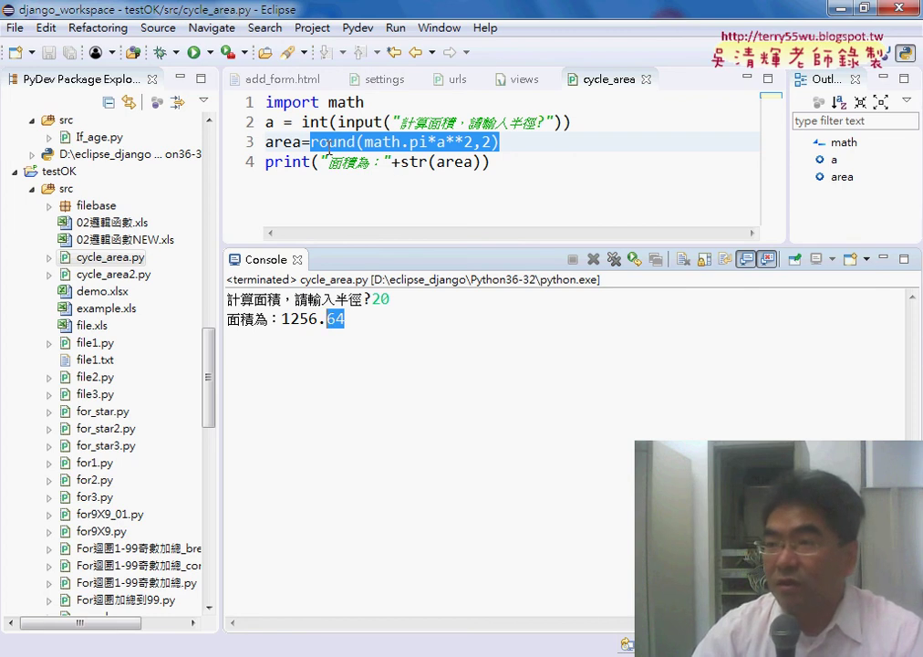
pyautogui.press('End')
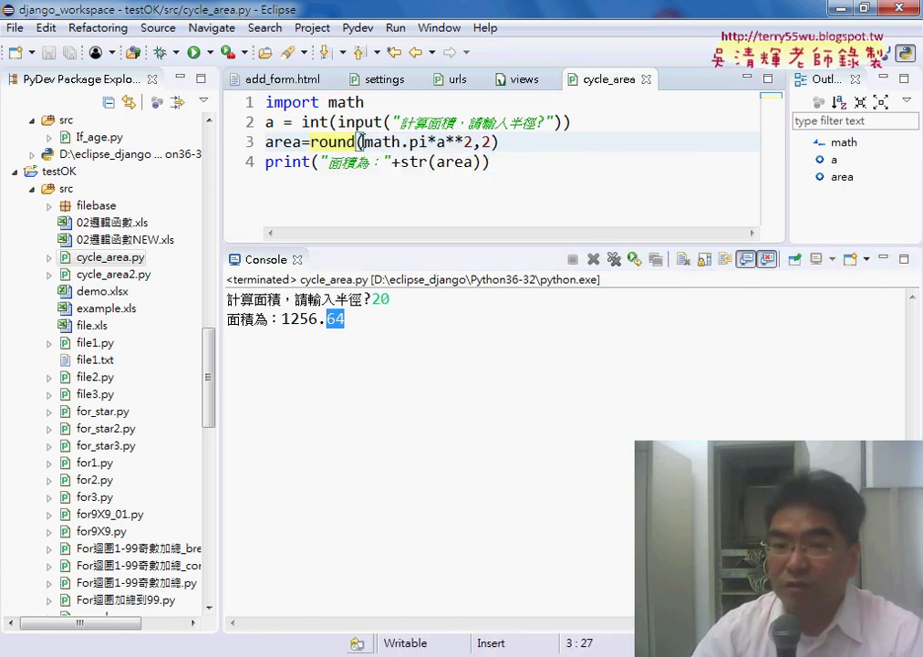
pyautogui.moveTo(361, 141); pyautogui.dragTo(311, 142)
pyautogui.press('Delete')
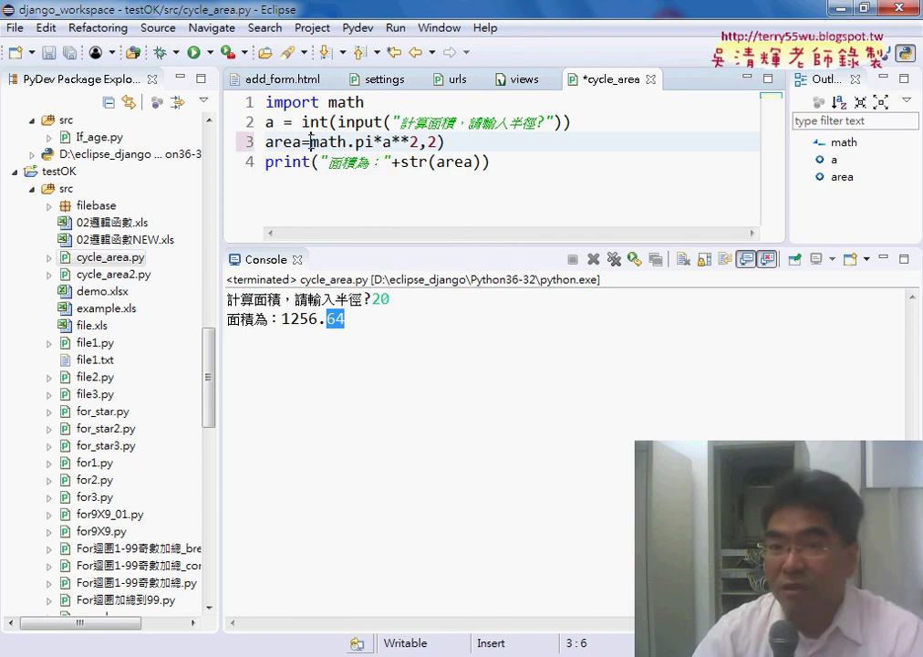
pyautogui.moveTo(420, 141); pyautogui.dragTo(447, 141)
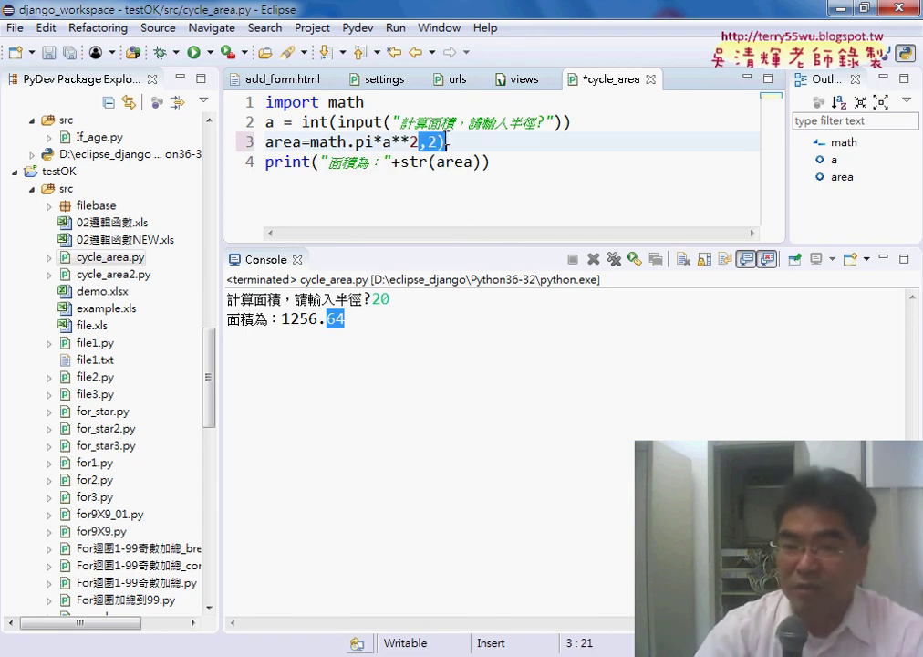
pyautogui.press('Delete')
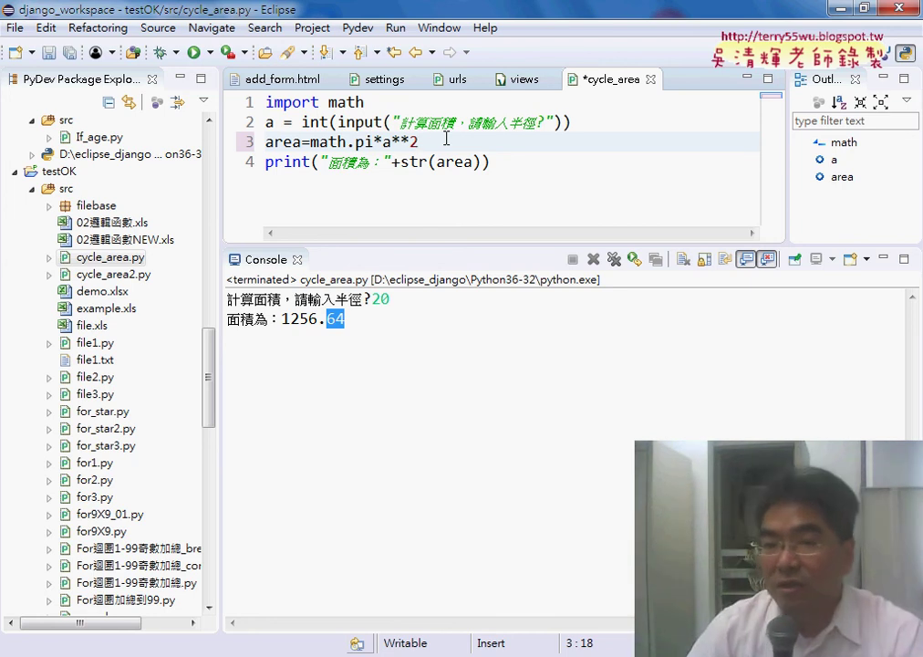
# Step: Replace the str( wrapper on line 4 with a quoted "%" string before area
pyautogui.moveTo(402, 163); pyautogui.dragTo(436, 163)
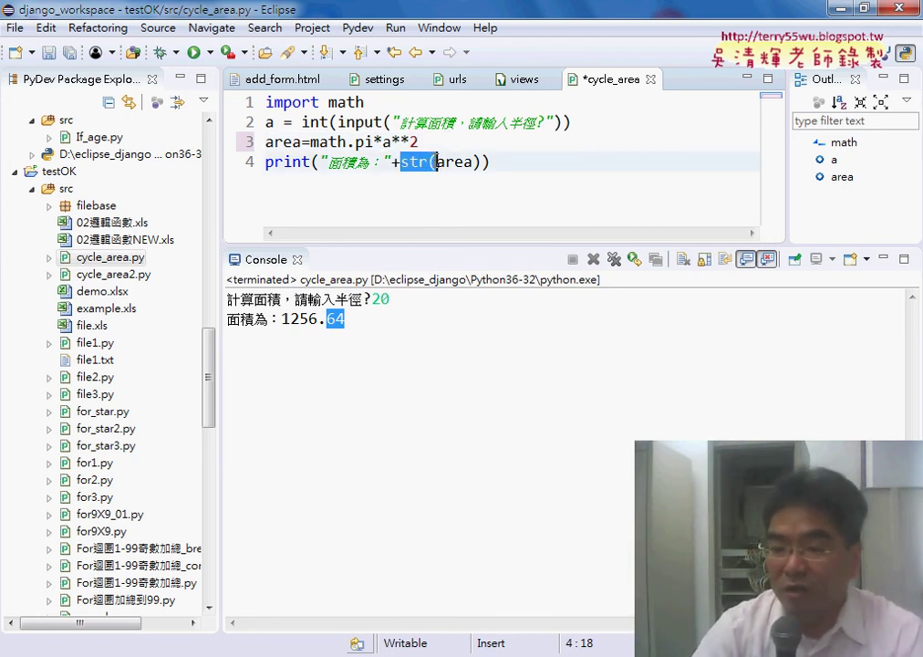
pyautogui.press('BackSpace')
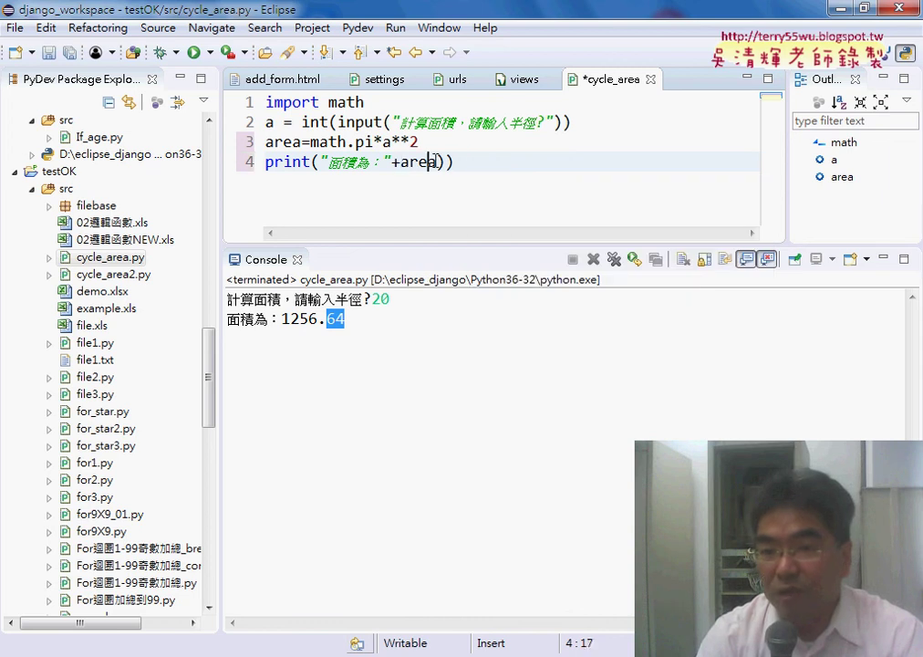
pyautogui.click(419, 162)
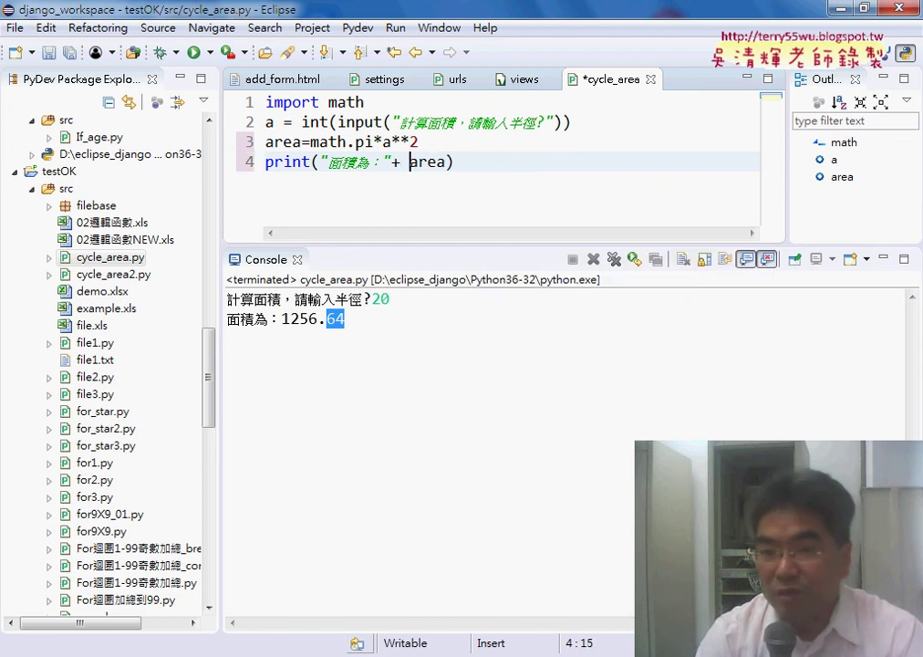
pyautogui.write('"')
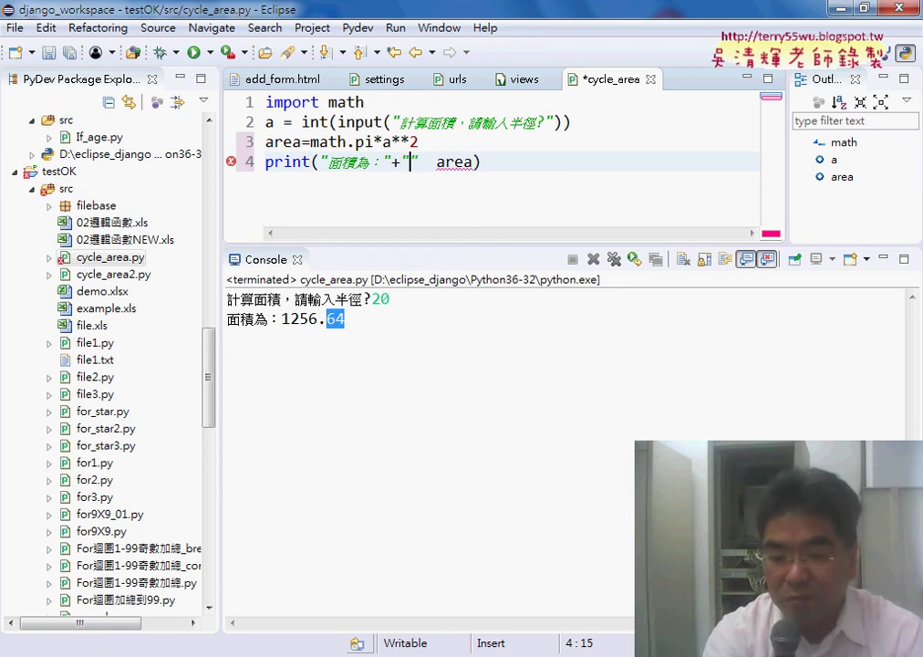
pyautogui.write('%')
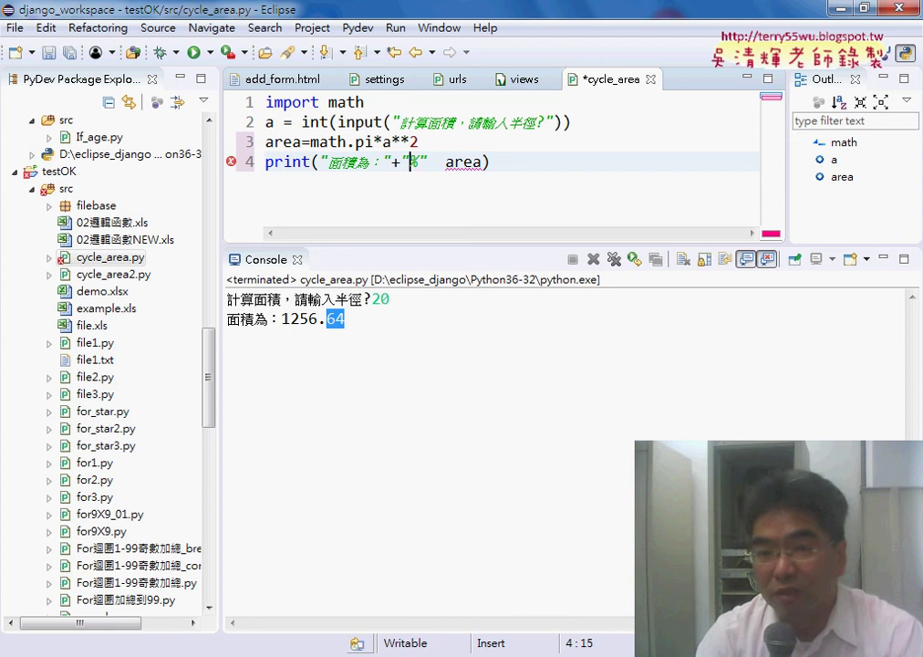
# Step: Insert the % operator between the "%" string and area, giving "%" % area
pyautogui.hotkey('shift', 'Right')
pyautogui.hotkey('shift', 'Right')
pyautogui.hotkey('shift', 'Right')
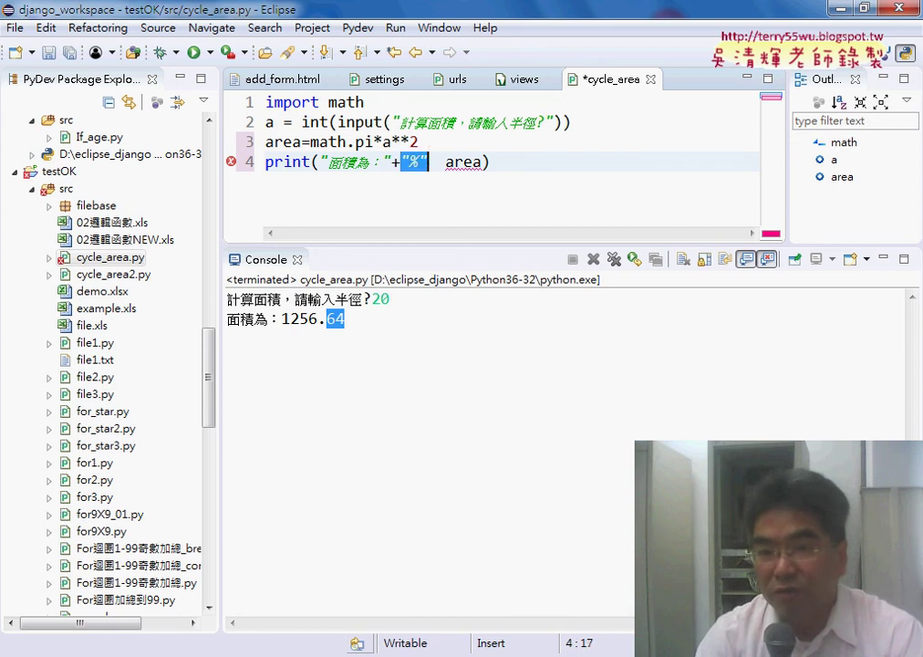
pyautogui.press('Right')
pyautogui.press('Right')
pyautogui.press('Left')
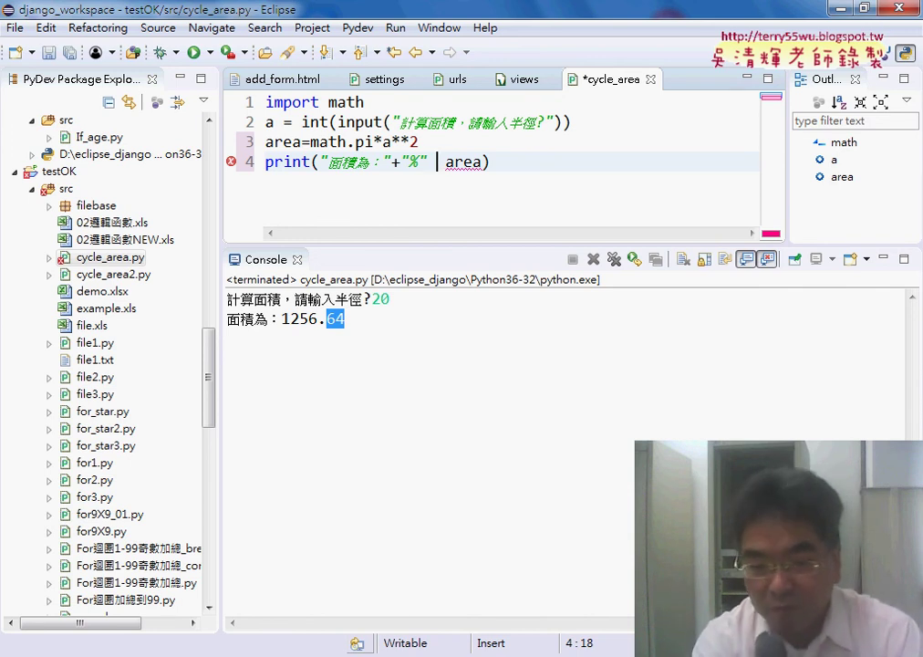
pyautogui.write('%')
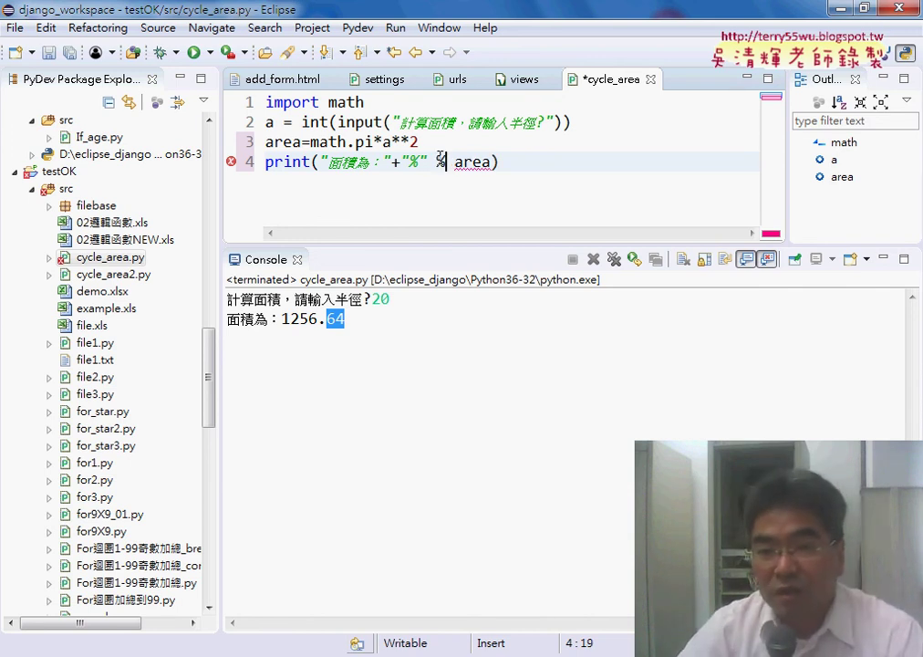
pyautogui.moveTo(427, 161); pyautogui.dragTo(402, 162)
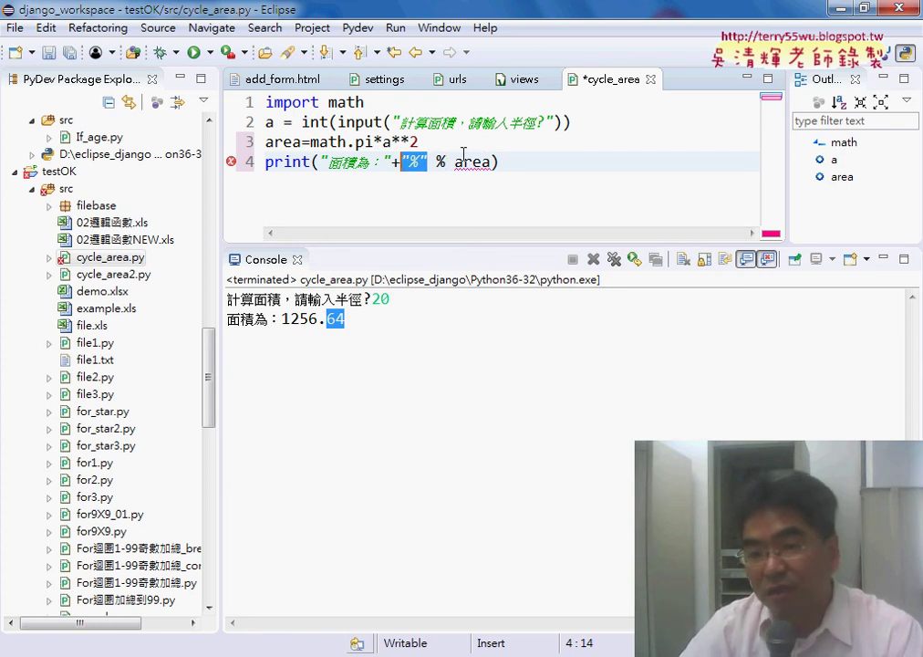
pyautogui.click(454, 161)
pyautogui.click(419, 162)
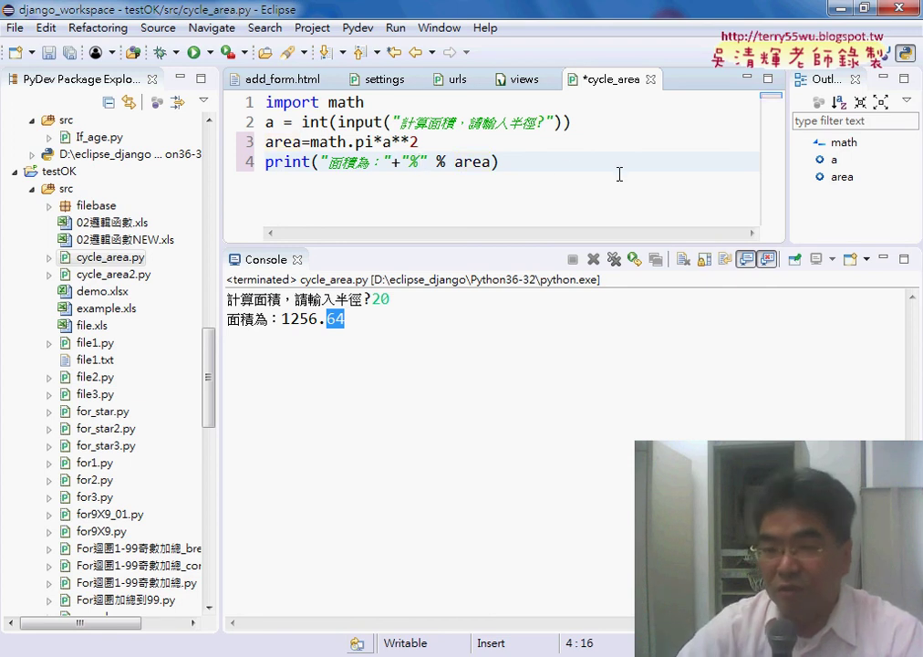
# Step: Add .2f so line 4's format string reads "%.2f" % area
pyautogui.write('.')
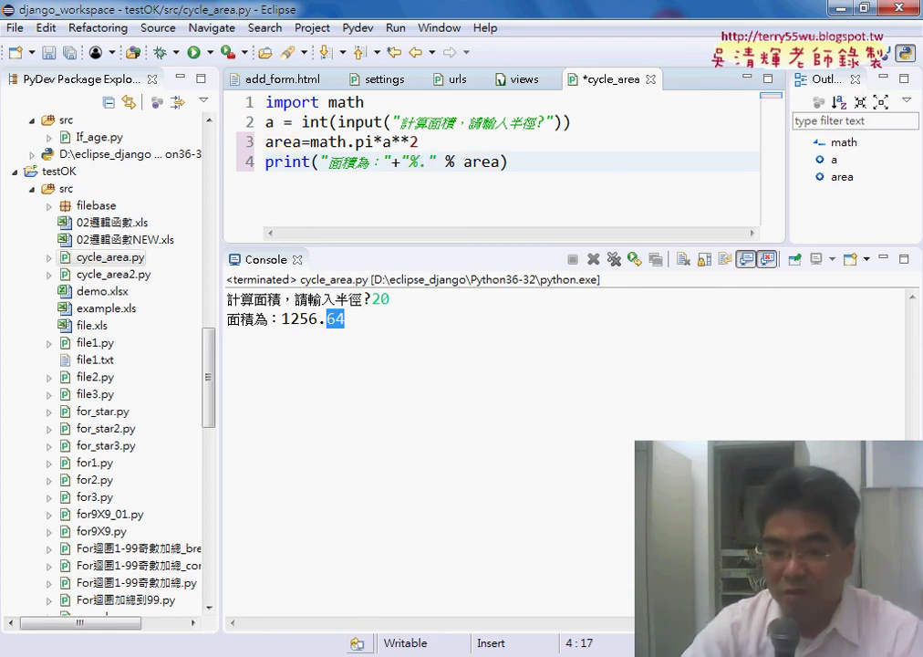
pyautogui.write('2f')
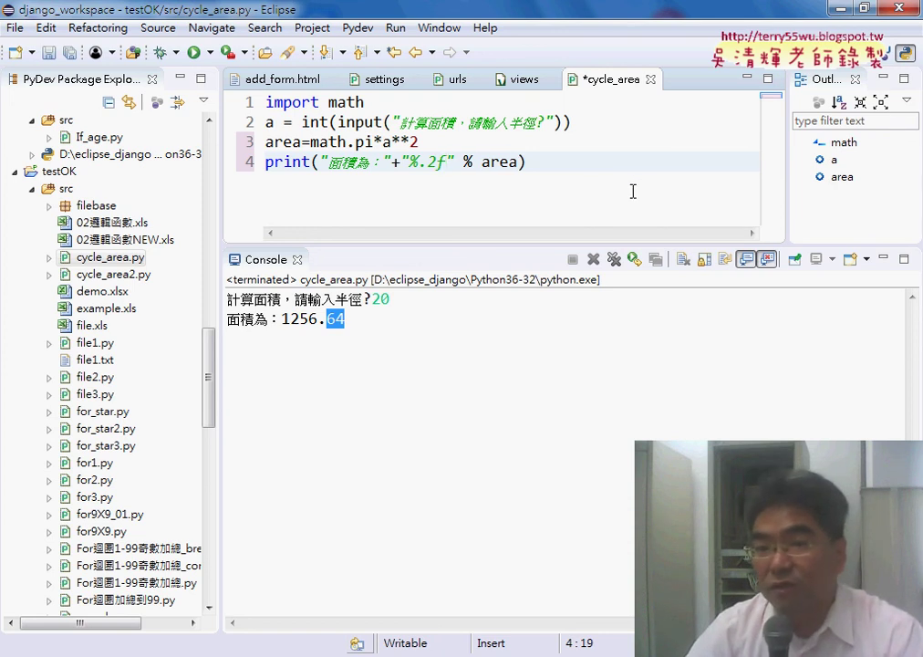
pyautogui.moveTo(444, 161); pyautogui.dragTo(421, 162)
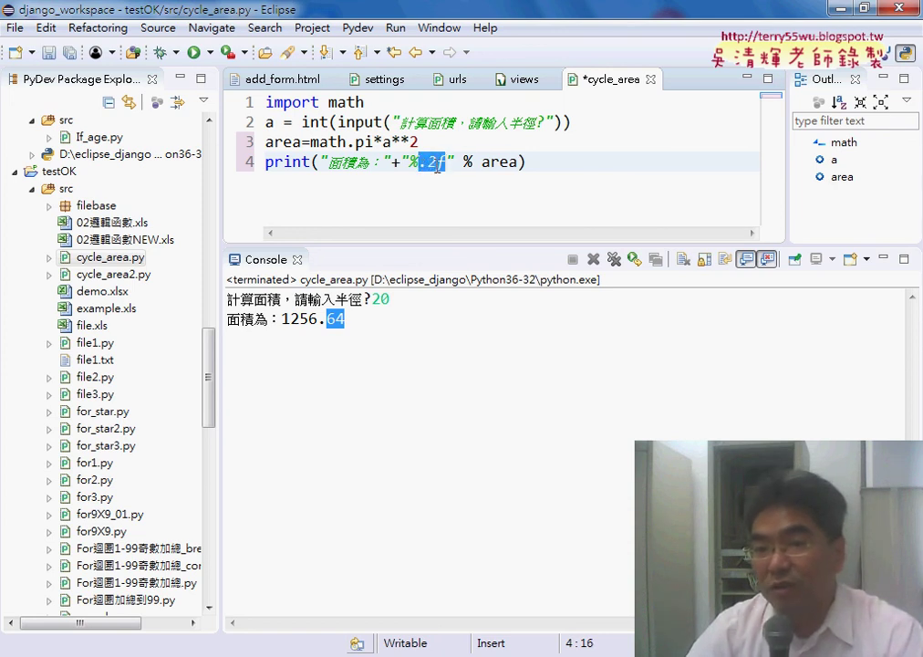
pyautogui.click(441, 162)
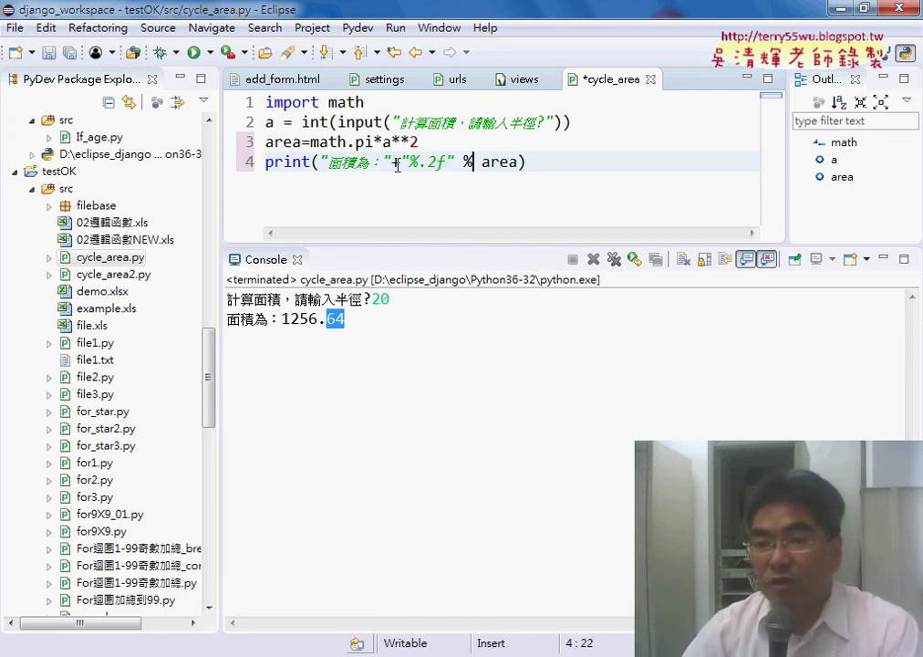
pyautogui.moveTo(402, 163); pyautogui.dragTo(449, 159)
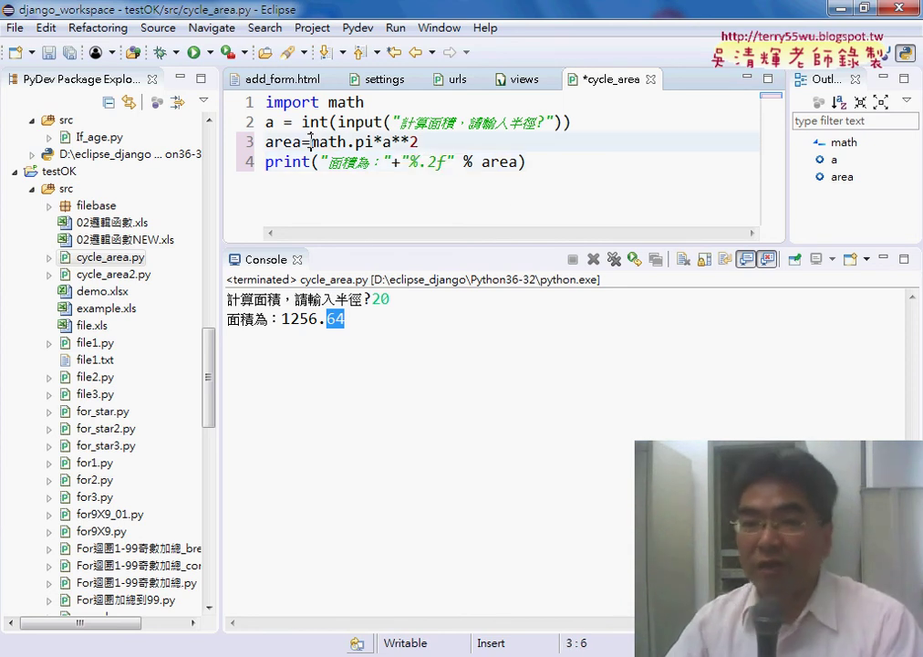
pyautogui.moveTo(309, 141); pyautogui.dragTo(446, 141)
# Step: Save and run cycle_area.py with radius 20, showing area 1256.64 in the Console
pyautogui.click(193, 52)
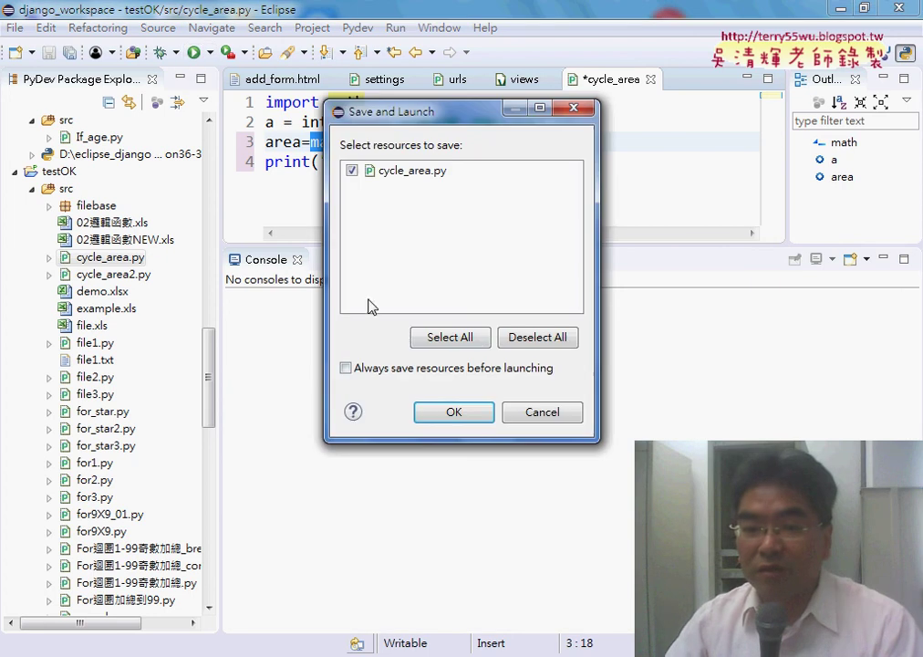
pyautogui.click(459, 411)
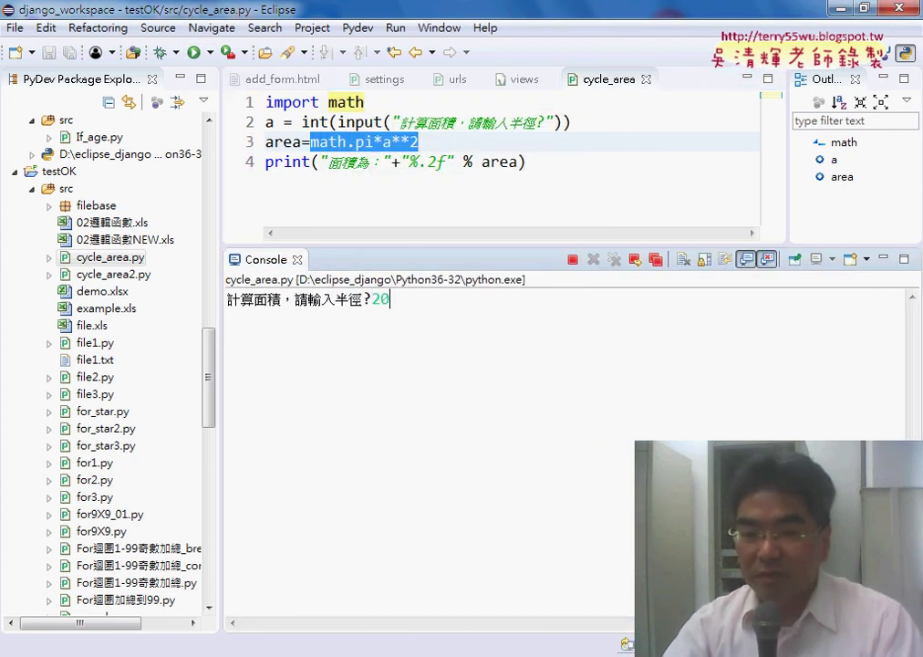
pyautogui.press('Return')
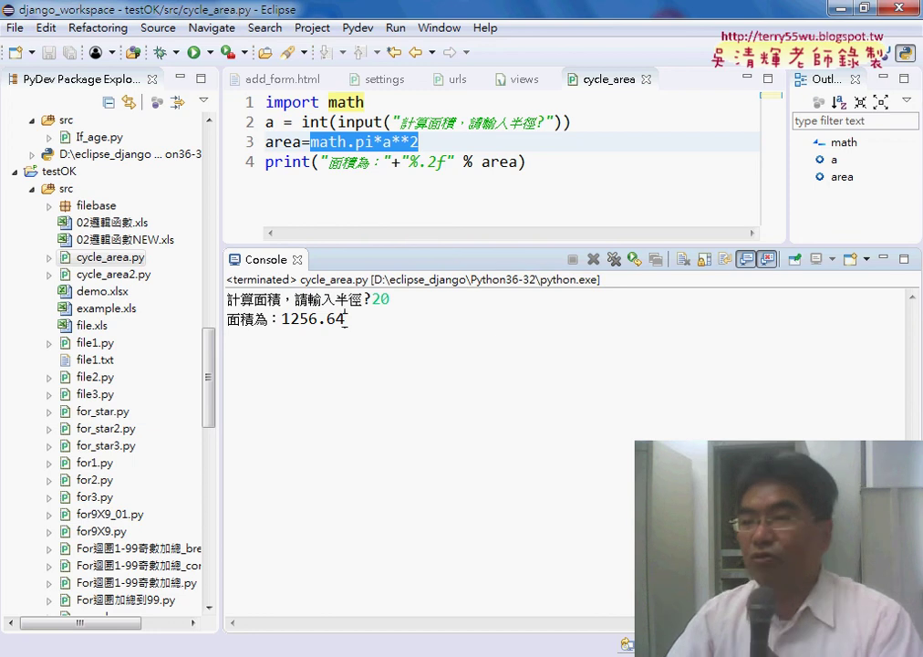
pyautogui.doubleClick(338, 320)
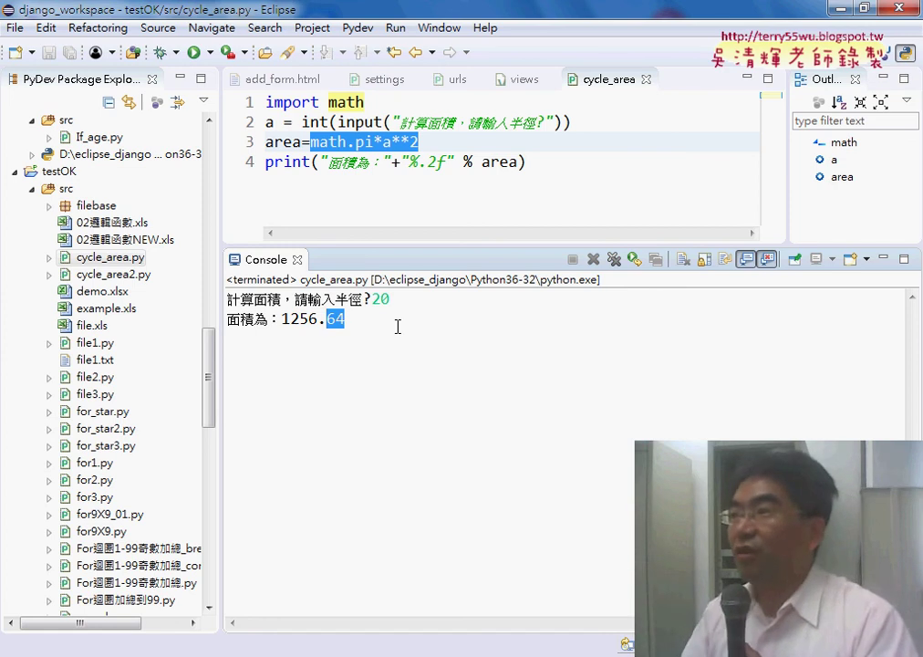
pyautogui.click(300, 143)
pyautogui.click(267, 142)
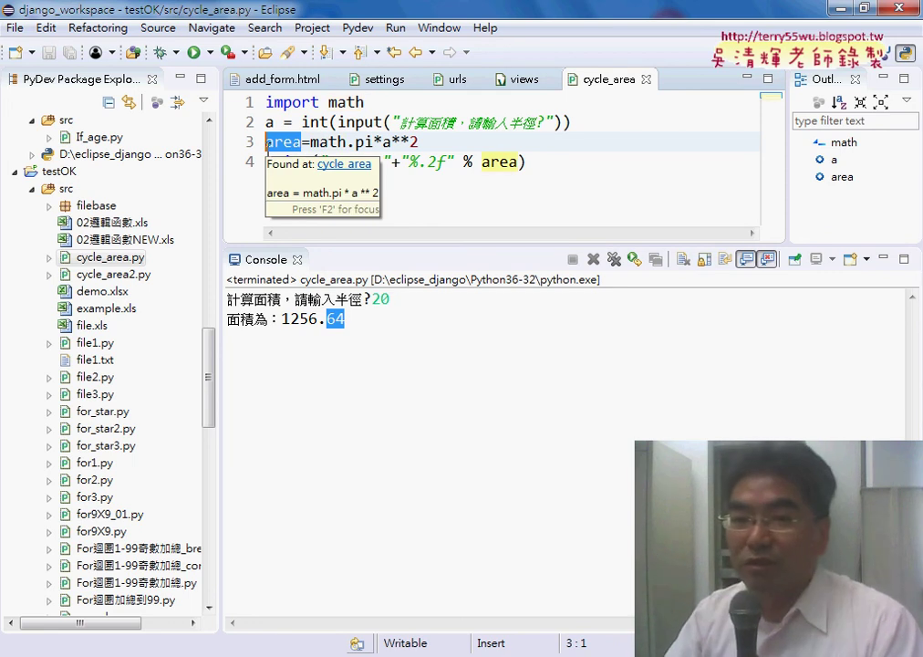
pyautogui.moveTo(402, 163); pyautogui.dragTo(447, 162)
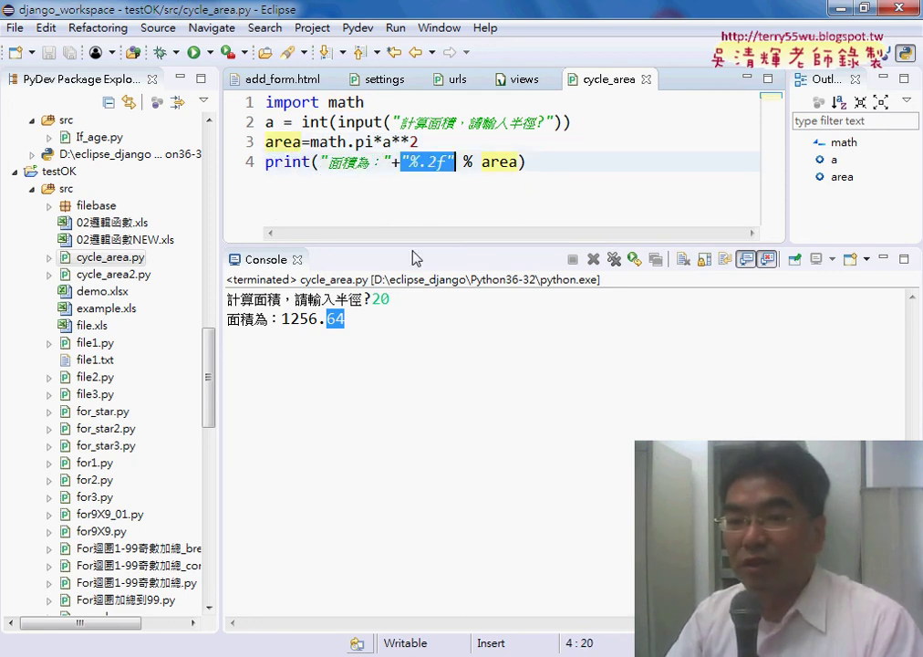
pyautogui.click(356, 323)
pyautogui.moveTo(350, 319); pyautogui.dragTo(269, 319)
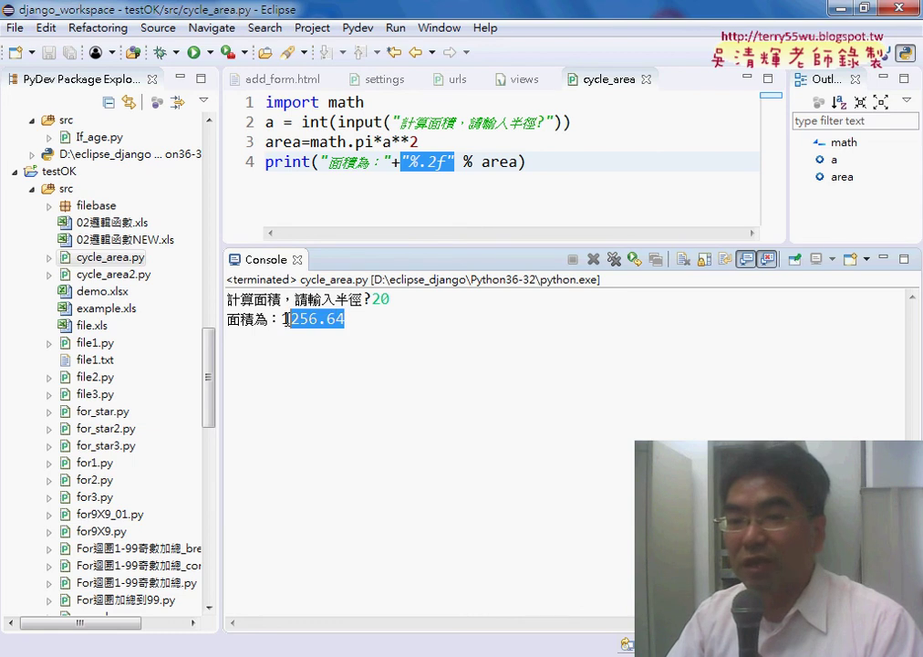
pyautogui.moveTo(482, 161); pyautogui.dragTo(511, 162)
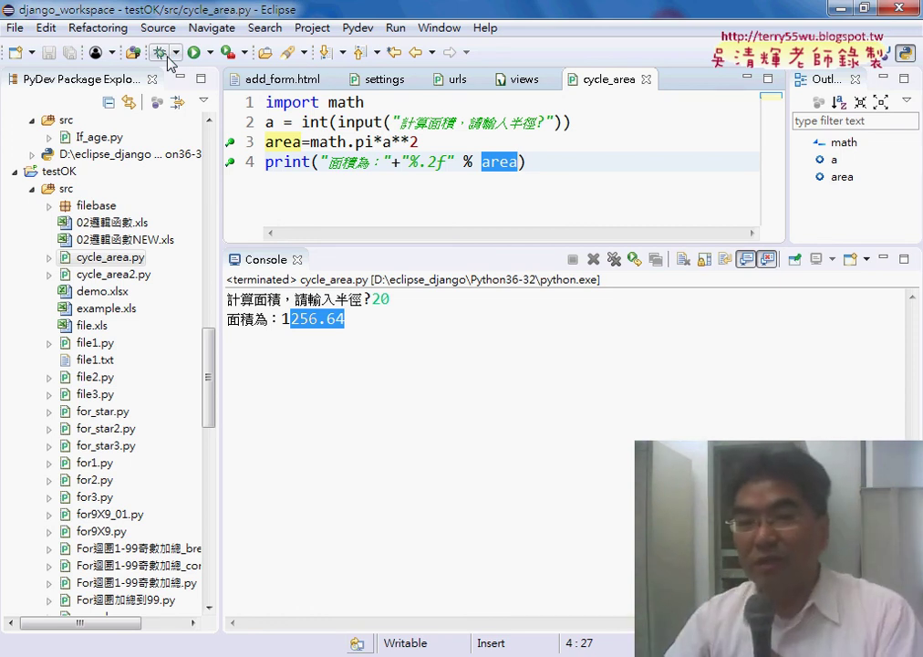
pyautogui.moveTo(300, 142); pyautogui.dragTo(264, 142)
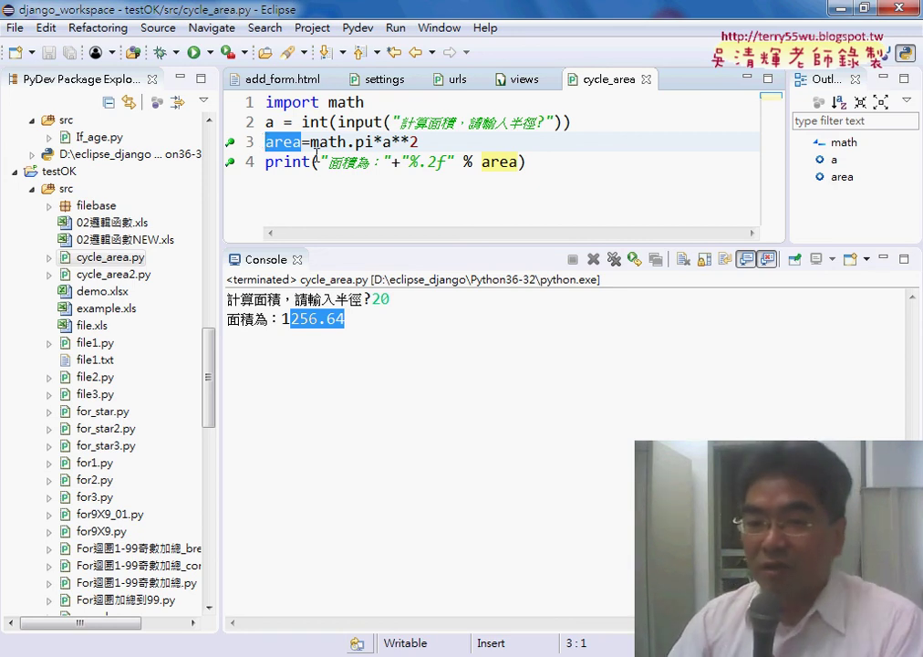
pyautogui.click(385, 323)
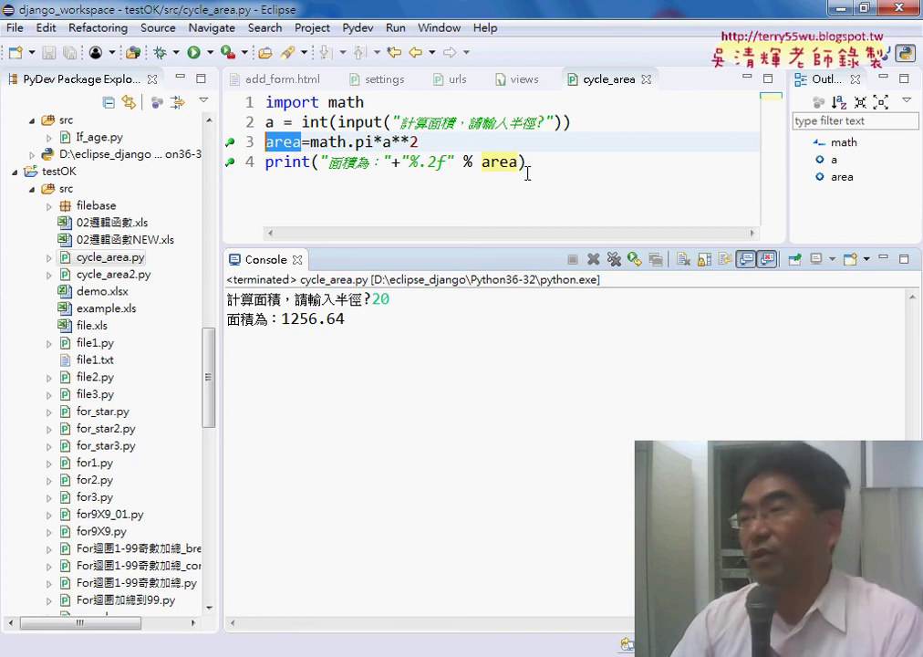
pyautogui.moveTo(527, 173); pyautogui.dragTo(217, 100)
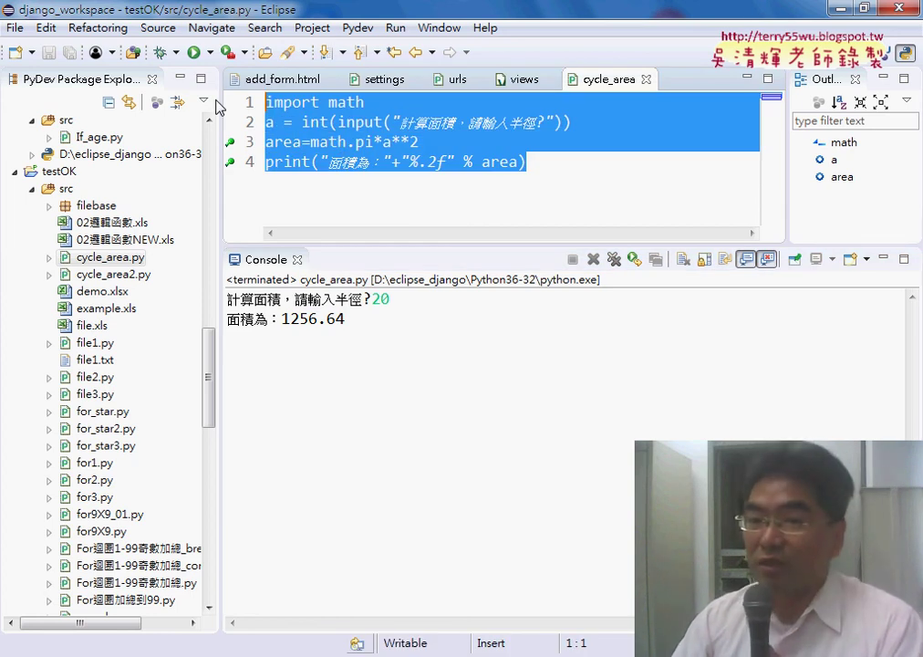
# Step: Enlarge the Console pane and scroll Package Explorer to the logic_proiect project
pyautogui.moveTo(363, 244); pyautogui.dragTo(363, 205)
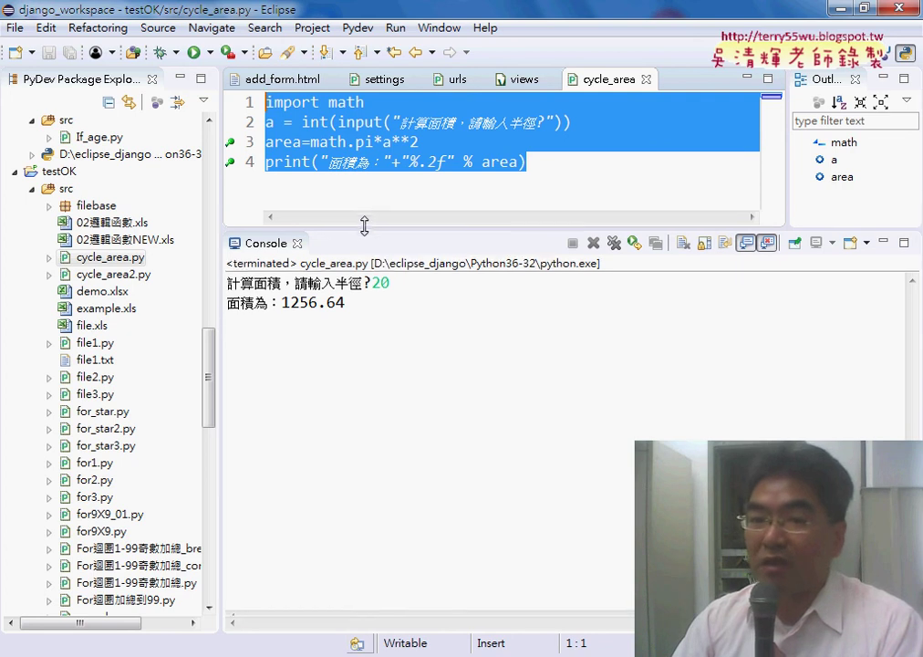
pyautogui.moveTo(206, 360)
pyautogui.mouseDown()
pyautogui.moveTo(217, 245)
pyautogui.moveTo(215, 260)
pyautogui.mouseUp()
pyautogui.click(95, 155)
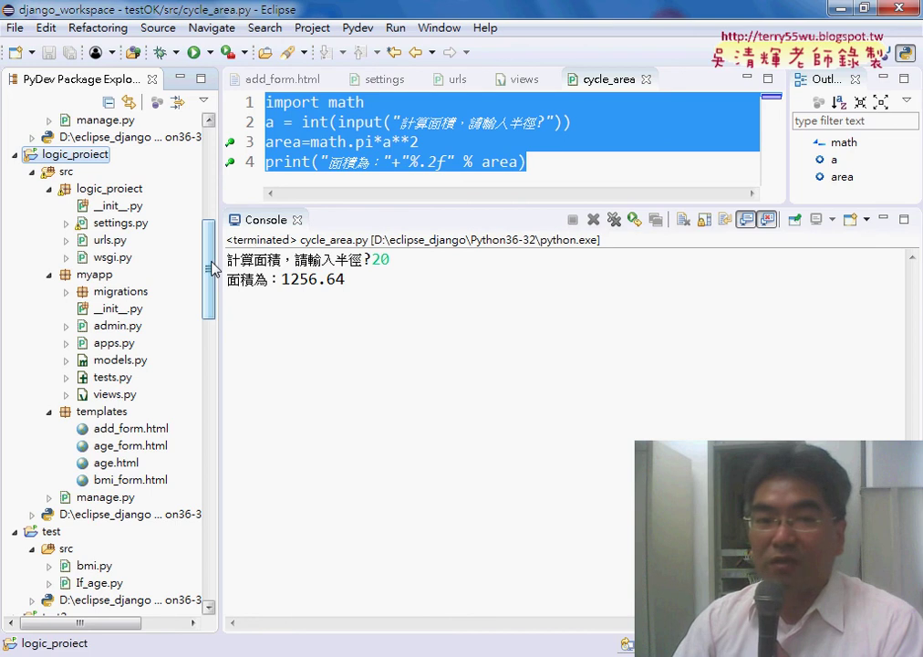
pyautogui.moveTo(213, 269); pyautogui.dragTo(209, 299)
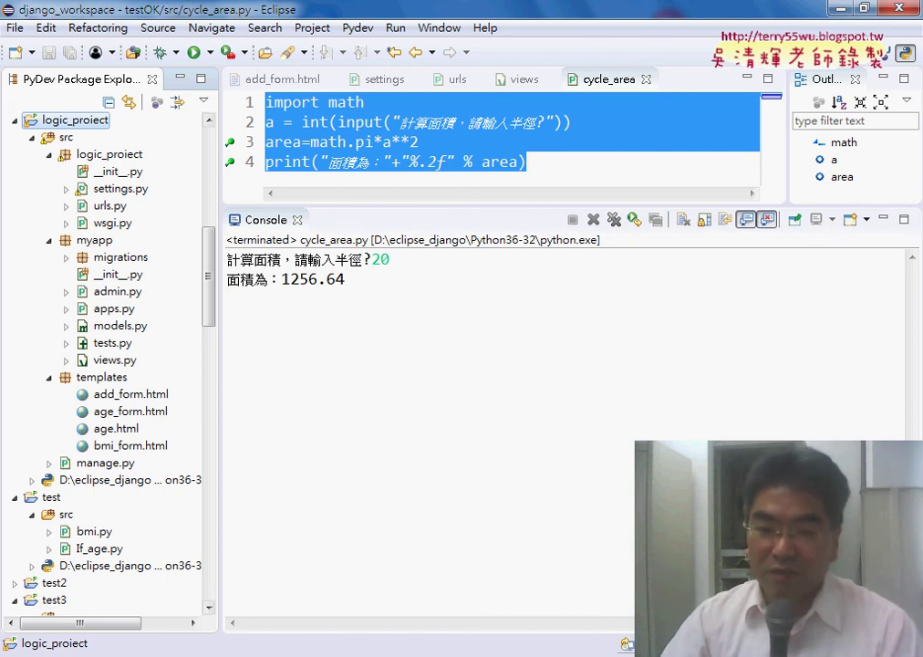
pyautogui.hotkey('alt', 'Tab')
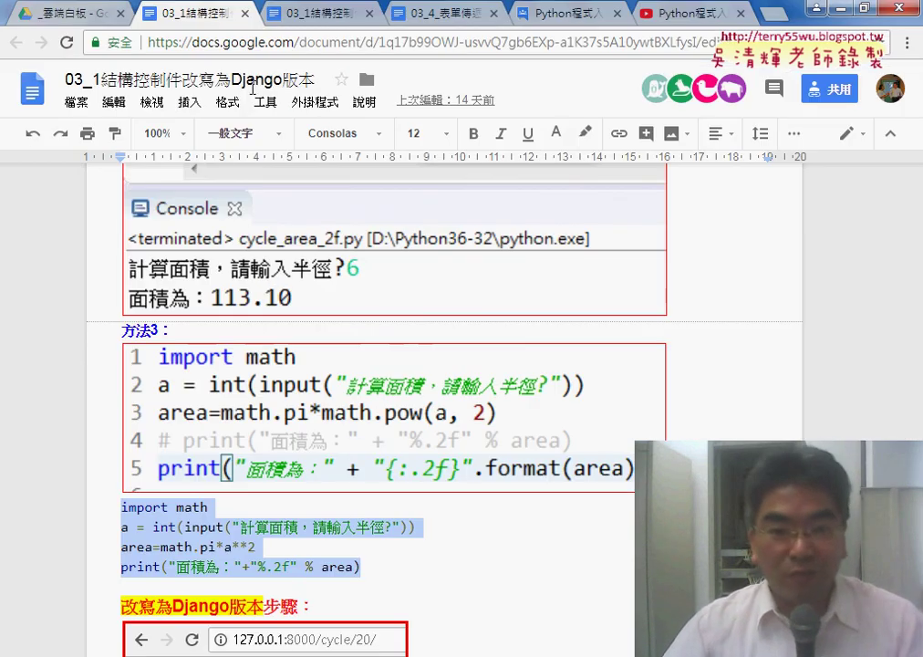
# Step: Return to the 03_1結構控制件改寫為Django版本 notes at the 方法3 code example
pyautogui.click(57, 10)
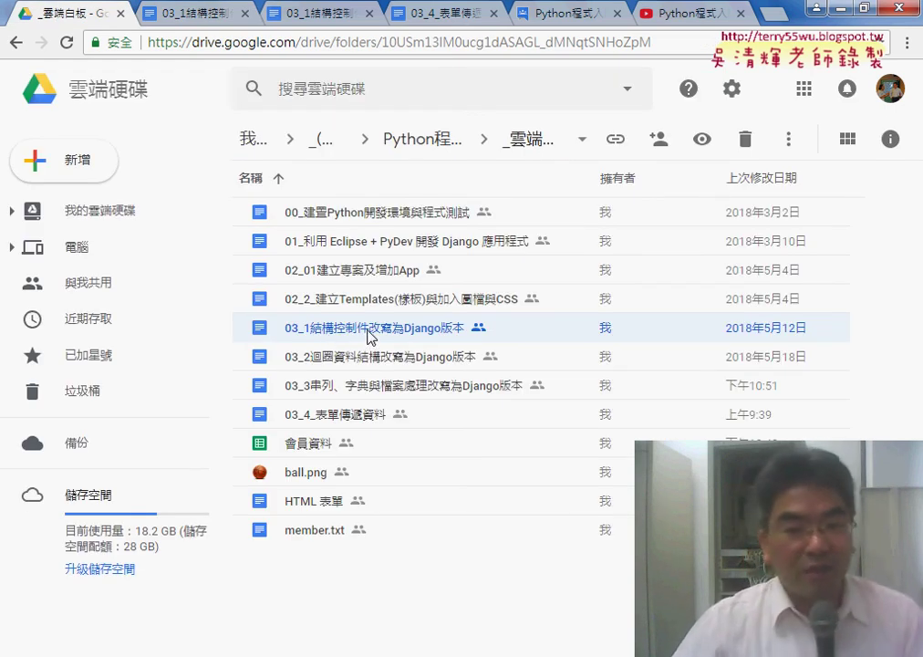
pyautogui.click(408, 335)
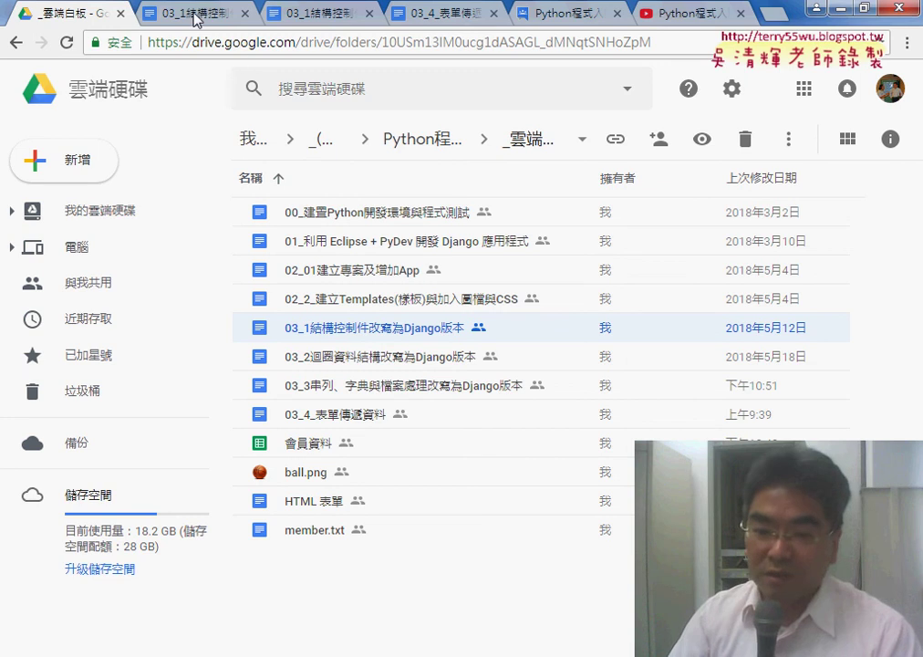
pyautogui.click(196, 20)
pyautogui.scroll(-1, 364, 342)
pyautogui.scroll(-2, 390, 377)
pyautogui.scroll(3, 391, 378)
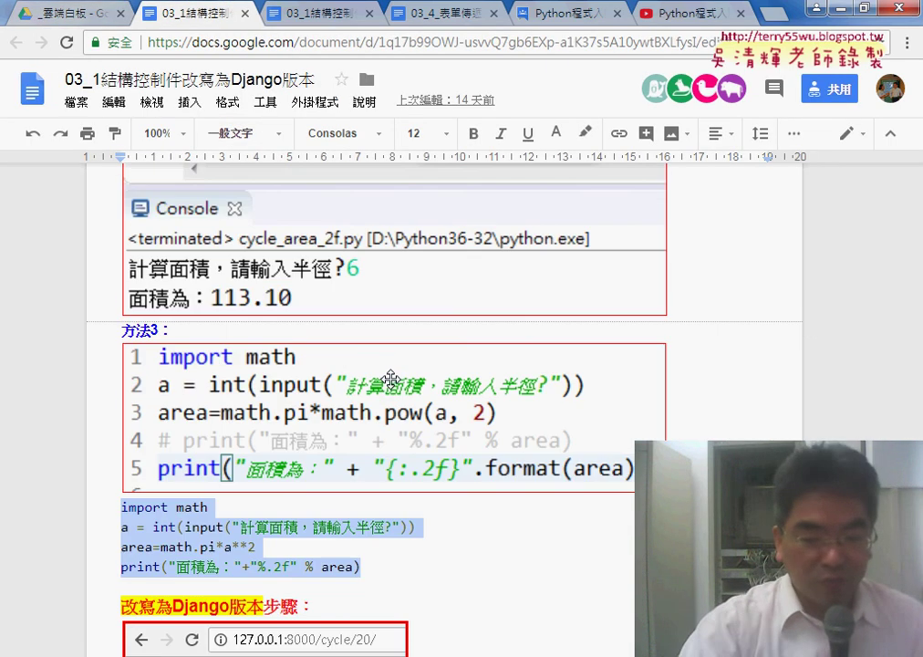